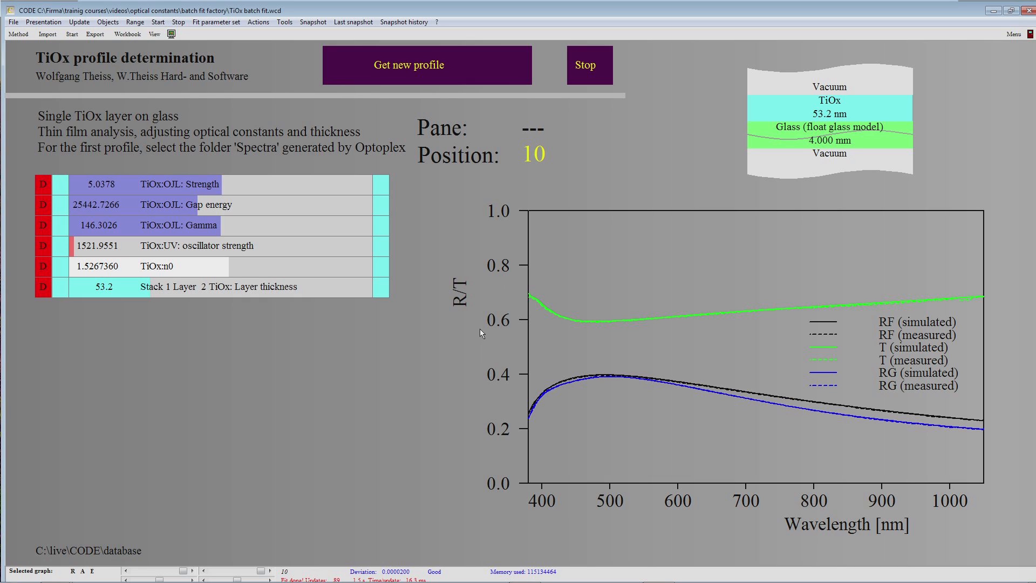
Shift the TiOx layer thickness to about 69.8 nm and start the fit
drag(173, 291, 177, 290)
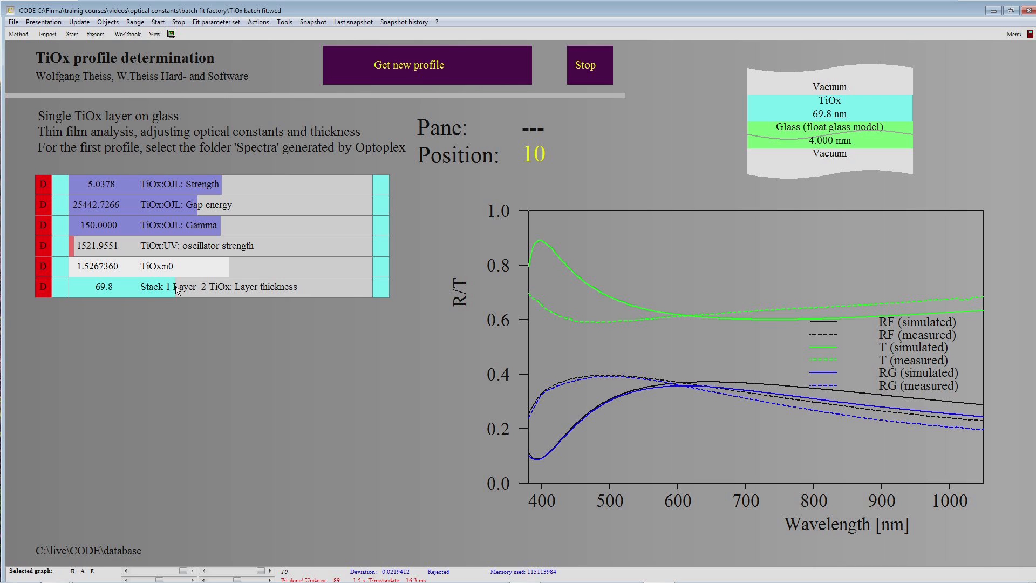
click(70, 34)
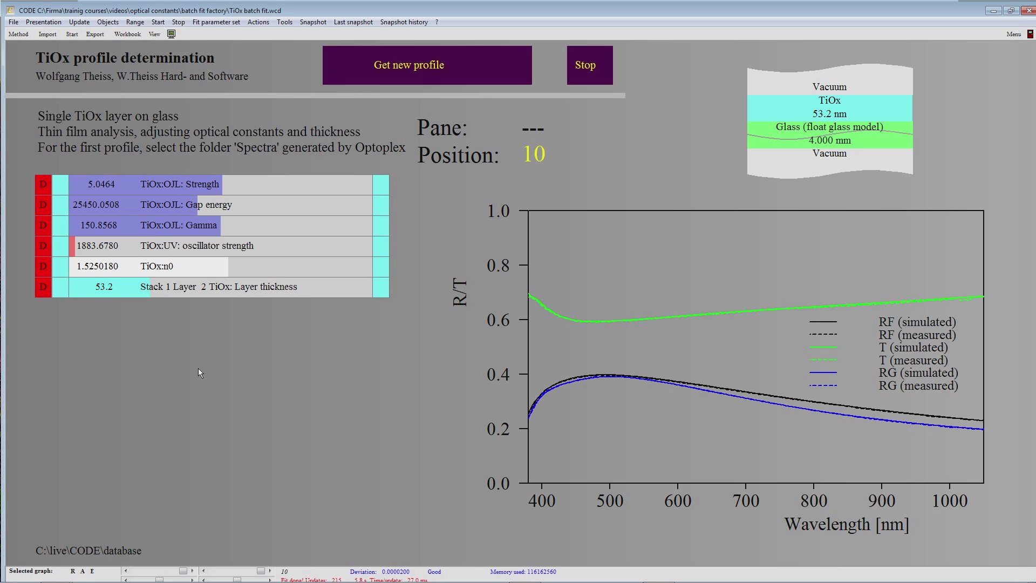
Open the batch control worksheet and widen column A to fit the full parameter names
right_click(199, 369)
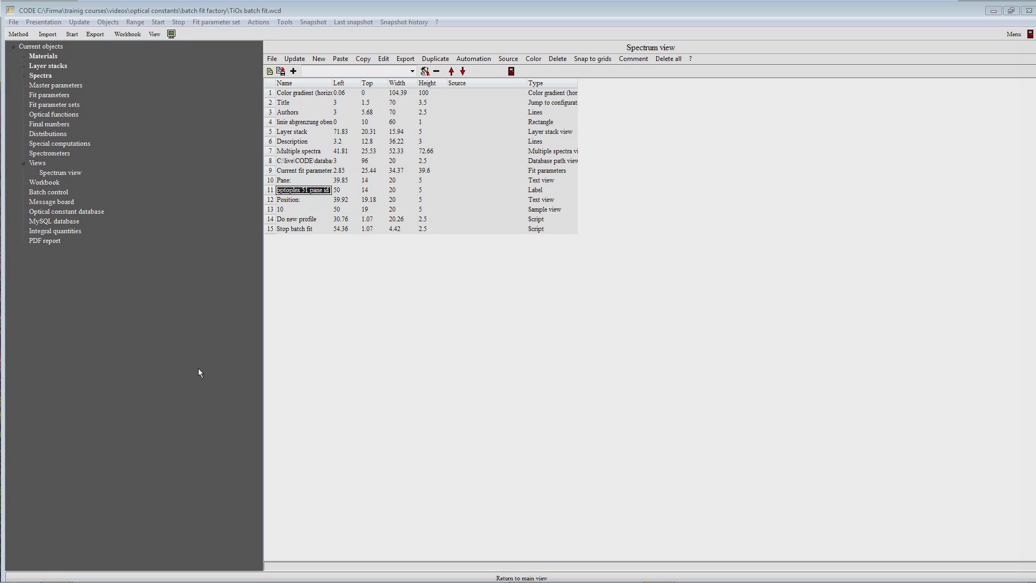
double_click(33, 192)
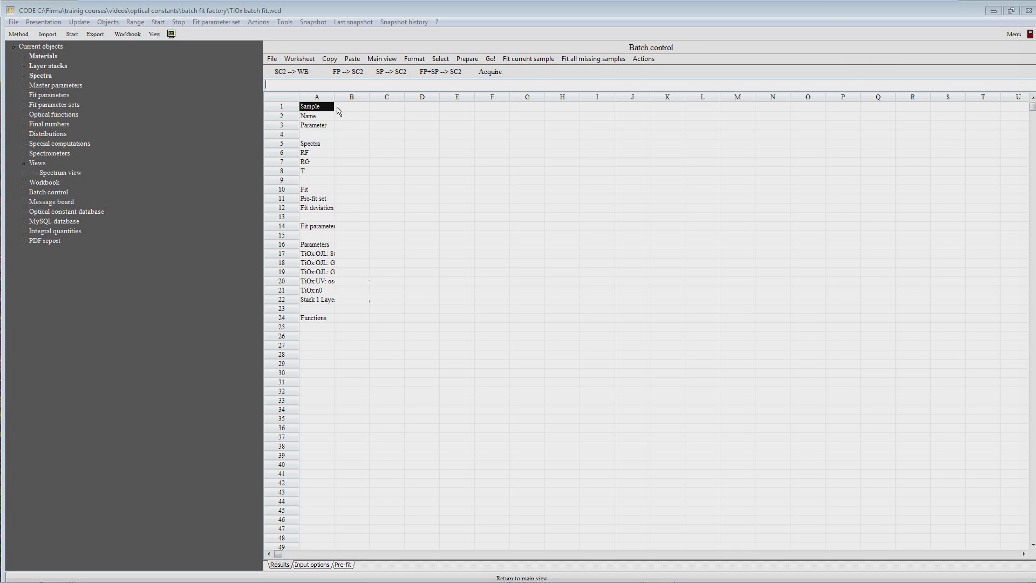
click(465, 59)
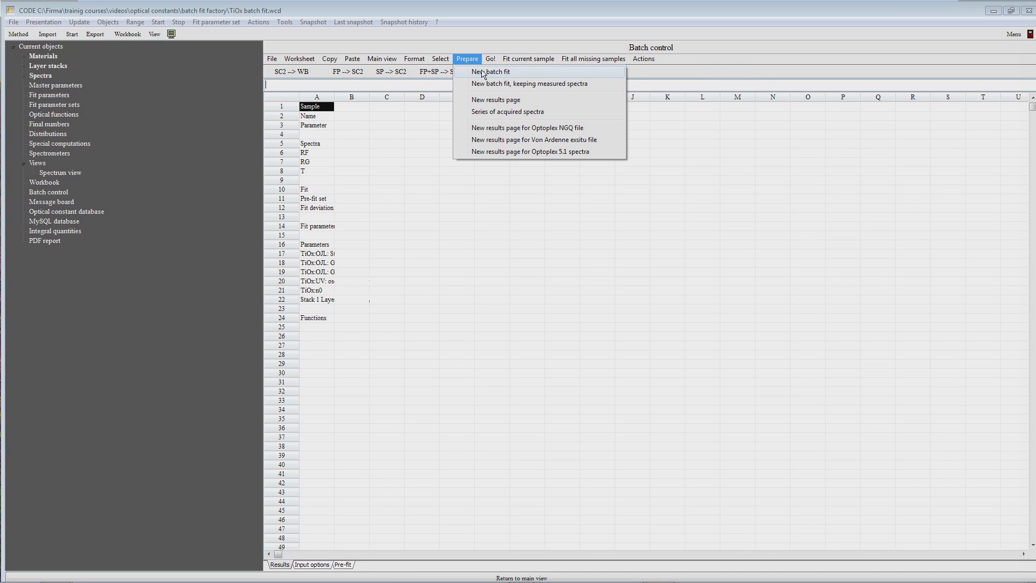
key(Escape)
drag(334, 102, 410, 106)
click(463, 291)
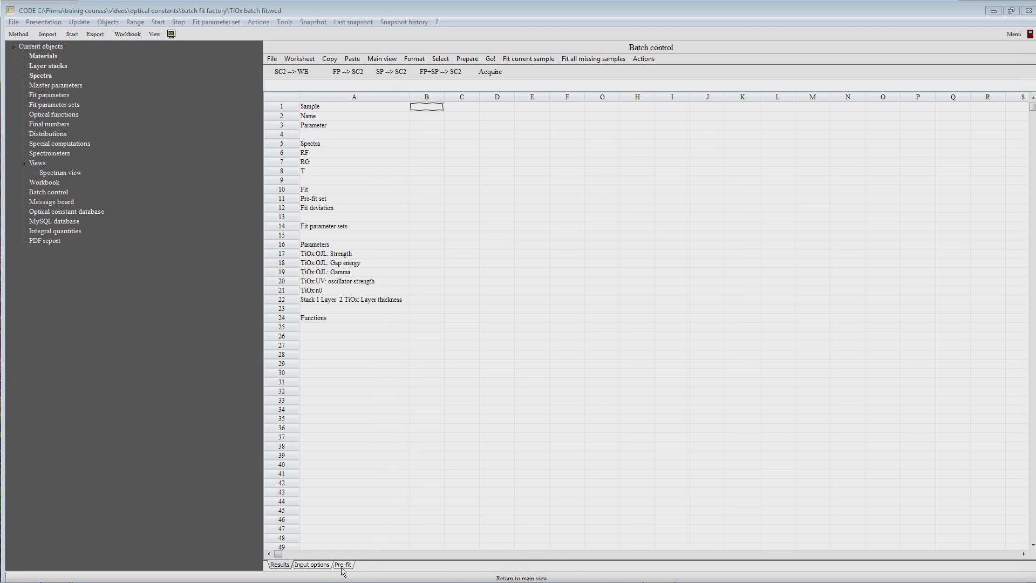
Examine the sample, spectra, fit and parameter rows on the batch control results page
click(506, 218)
click(469, 236)
key(Left)
key(Left)
key(Down)
key(Down)
key(Down)
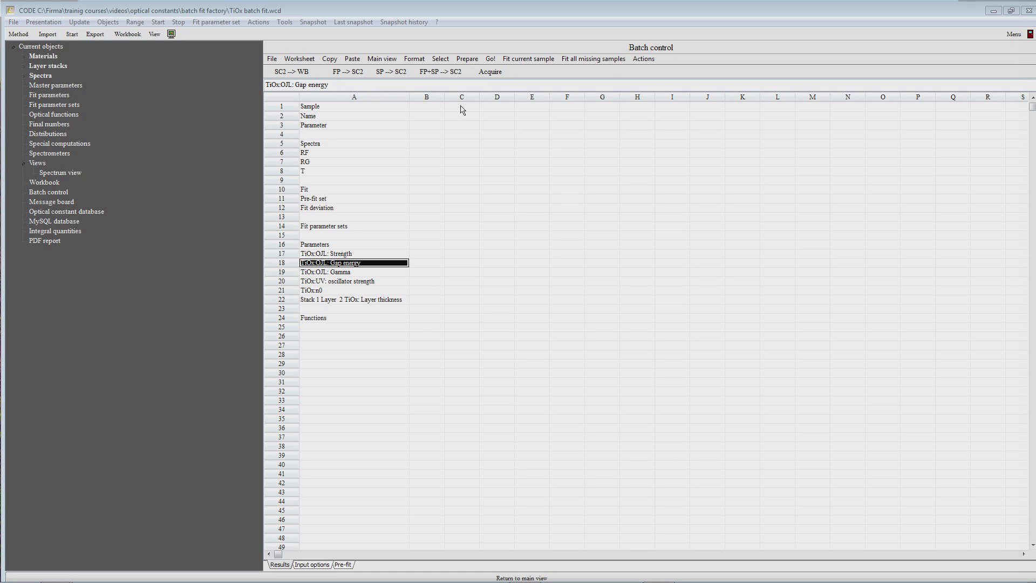
Prepare a new results page for Optoplex 5.1 spectra with pane ID 777, using the spectra folder inside temp
click(467, 59)
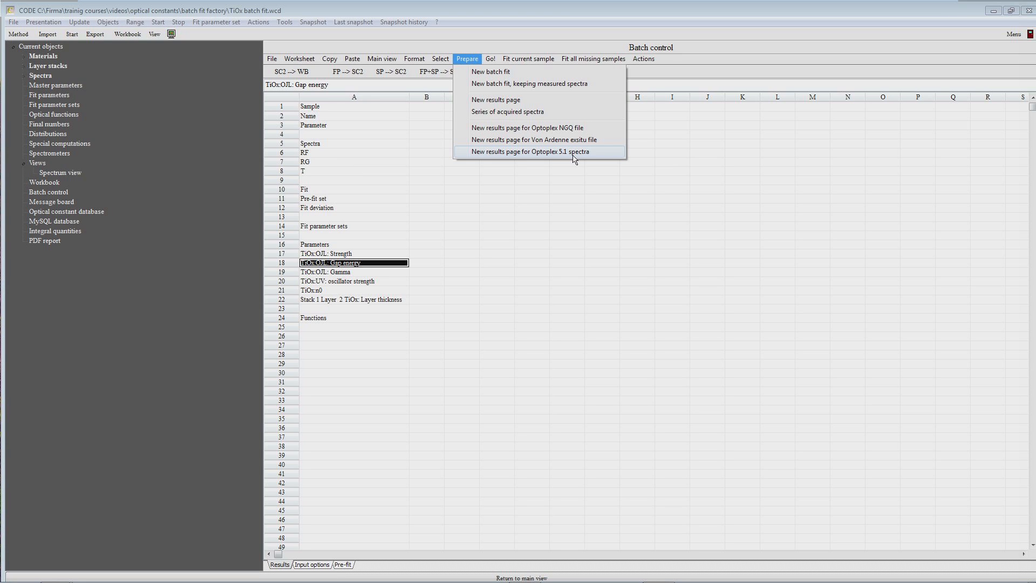
click(571, 153)
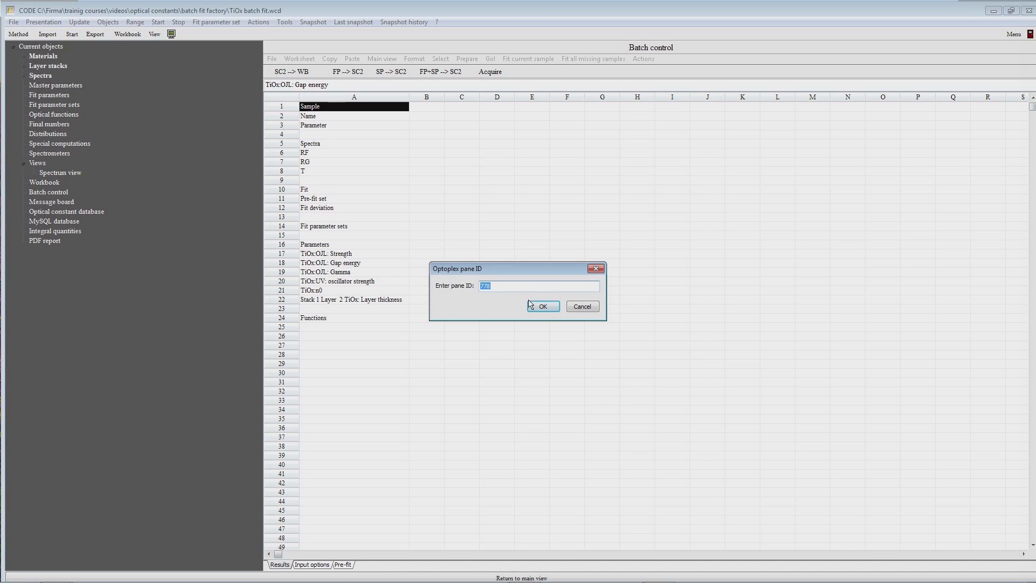
text(777)
click(542, 306)
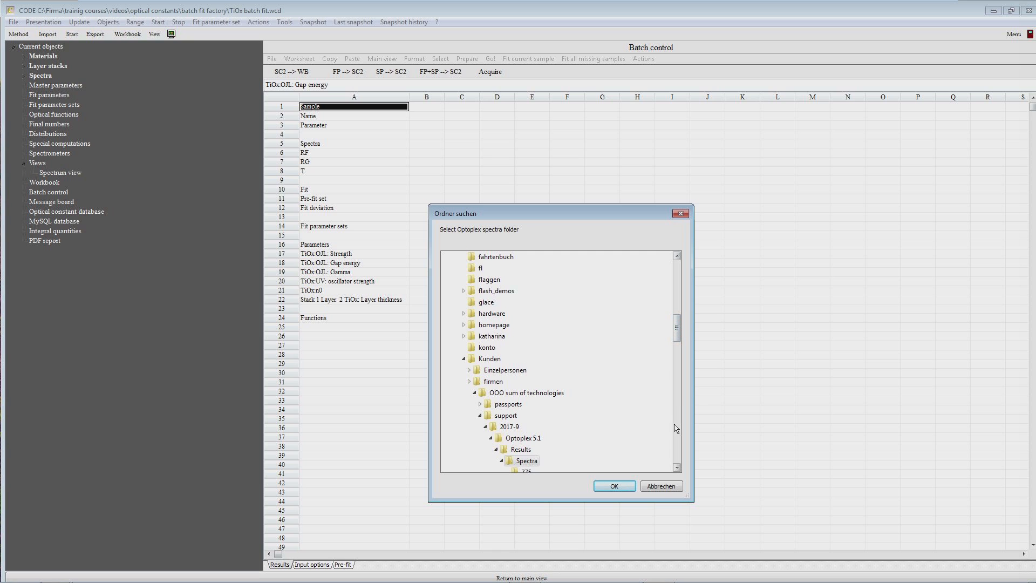
drag(678, 333, 677, 449)
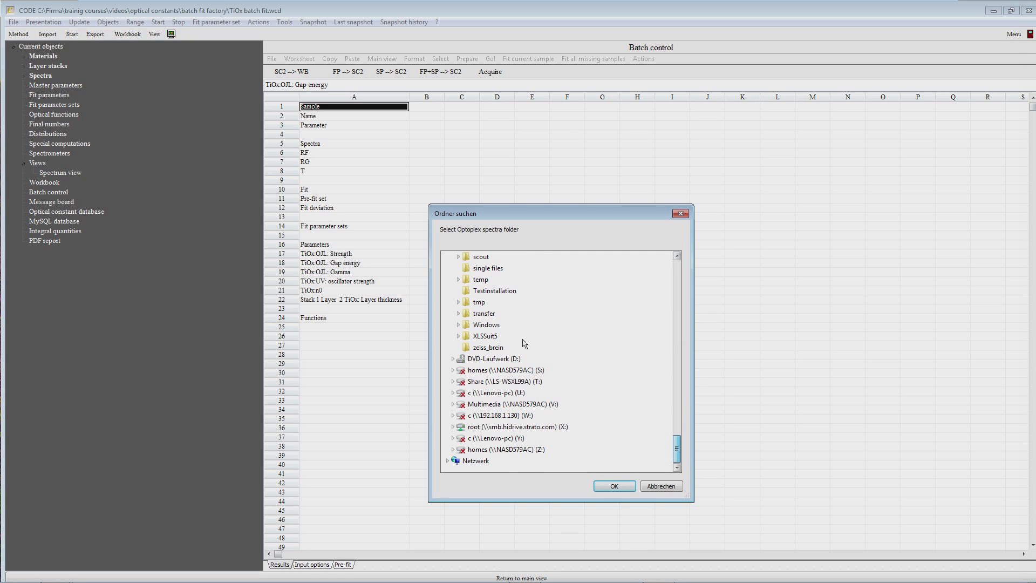
click(458, 280)
click(479, 302)
click(608, 487)
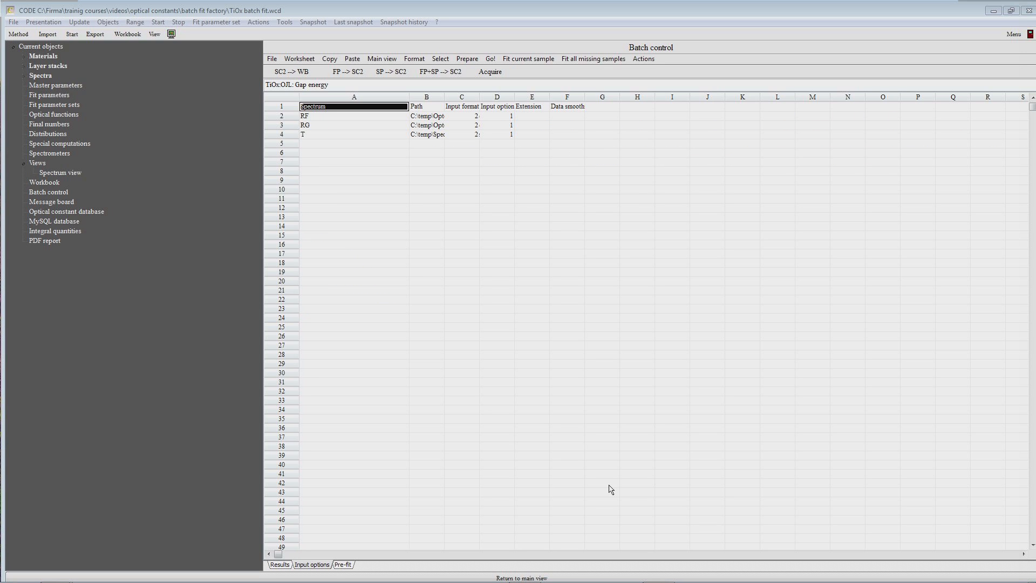
Examine the first sample's spectrum file names and position parameter on the results page
click(284, 566)
click(427, 182)
key(Up)
key(Up)
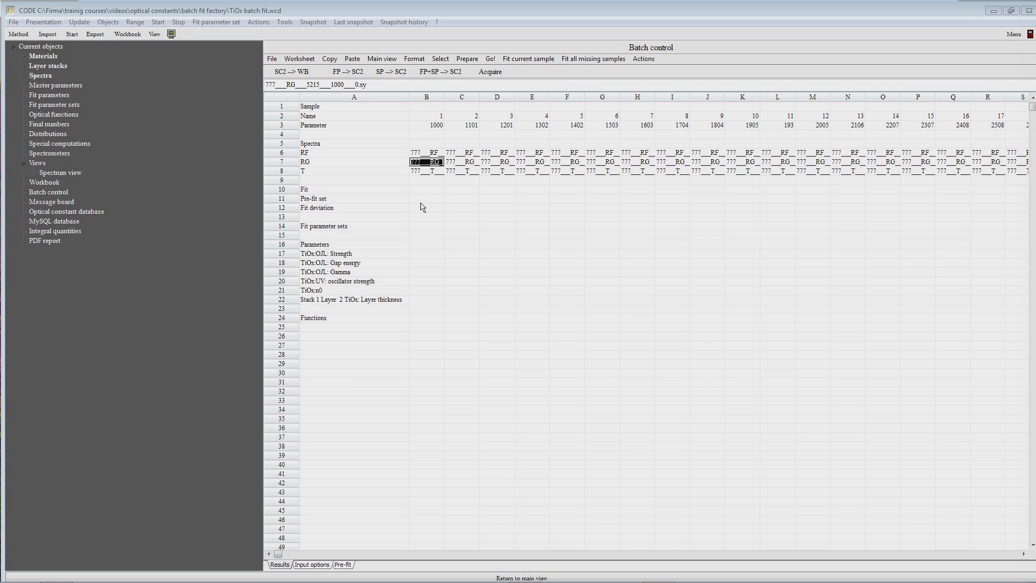
key(Up)
key(Up)
key(Up)
key(Up)
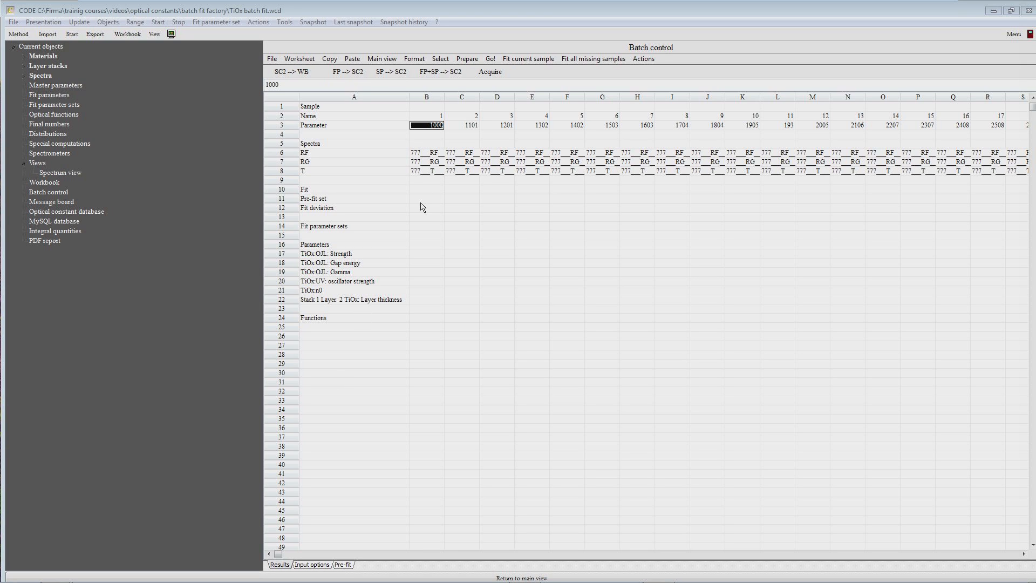
Examine the position parameters across all sample columns, and return to the start of the row
key(Right)
key(Right)
key(Right)
key(Right)
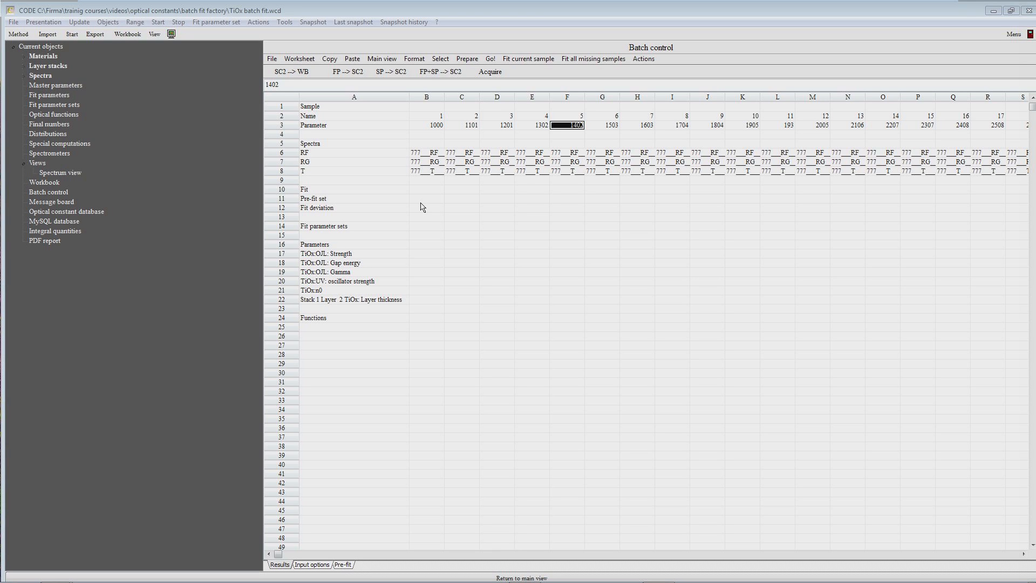
key(Right)
key(Right)
key(Right)
key(Right)
key(Right)
key(Right)
key(Right)
key(Right)
key(Right)
key(Right)
key(Right)
key(Right)
key(Right)
key(Right)
key(Right)
key(Right)
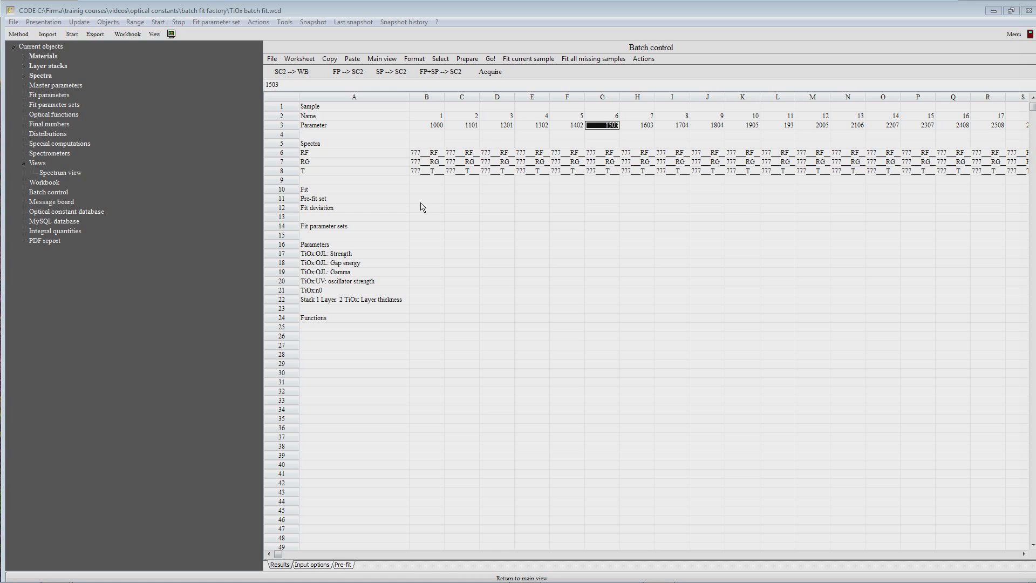
key(Right)
key(Right)
key(Right)
key(Right)
key(Right)
key(Right)
key(Right)
key(Right)
key(Right)
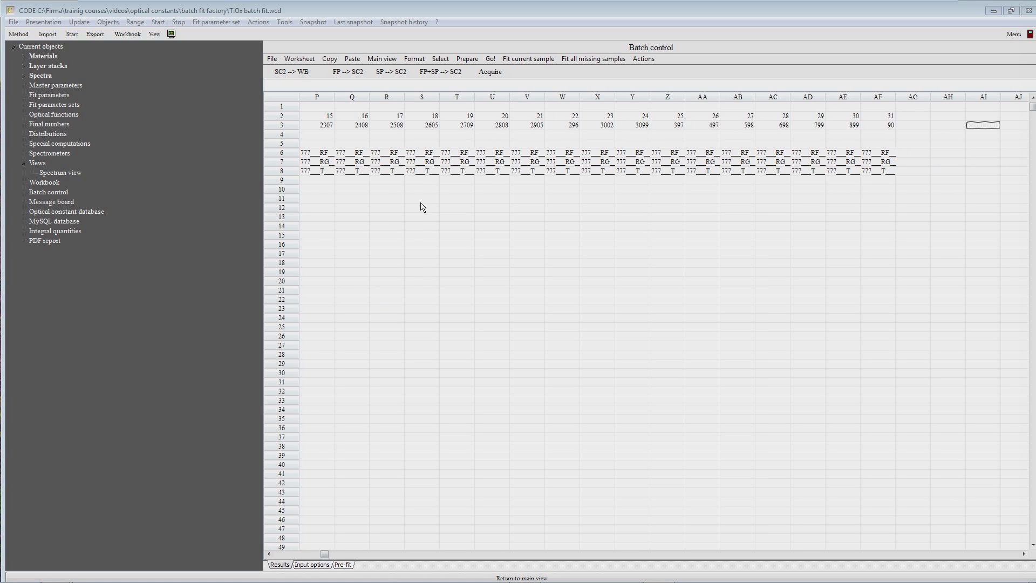
key(Home)
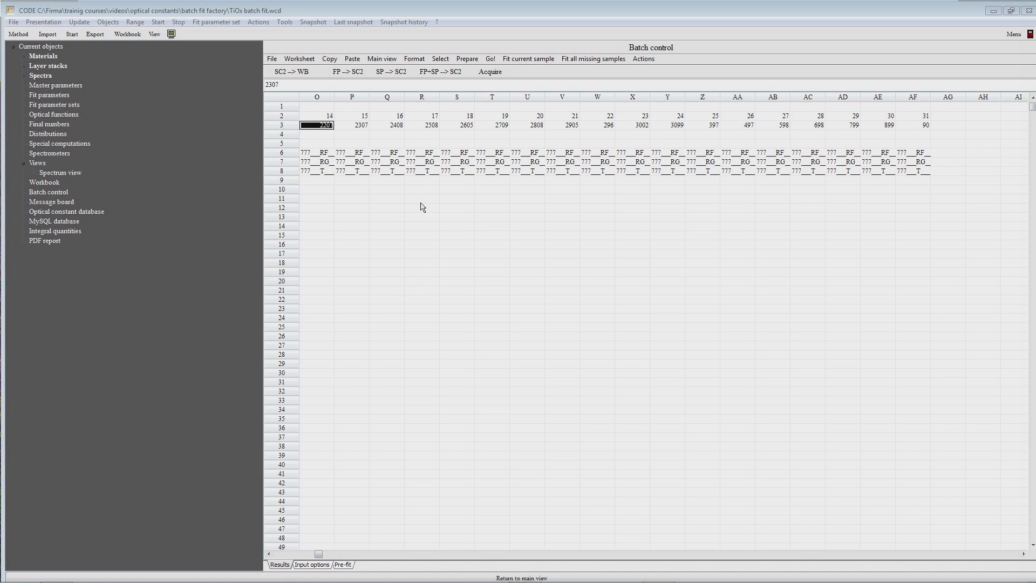
Examine the spectra, fit and parameter rows of the first sample column
key(Down)
key(Down)
key(Down)
key(Down)
key(Right)
key(Up)
key(Down)
key(Down)
key(Down)
key(Down)
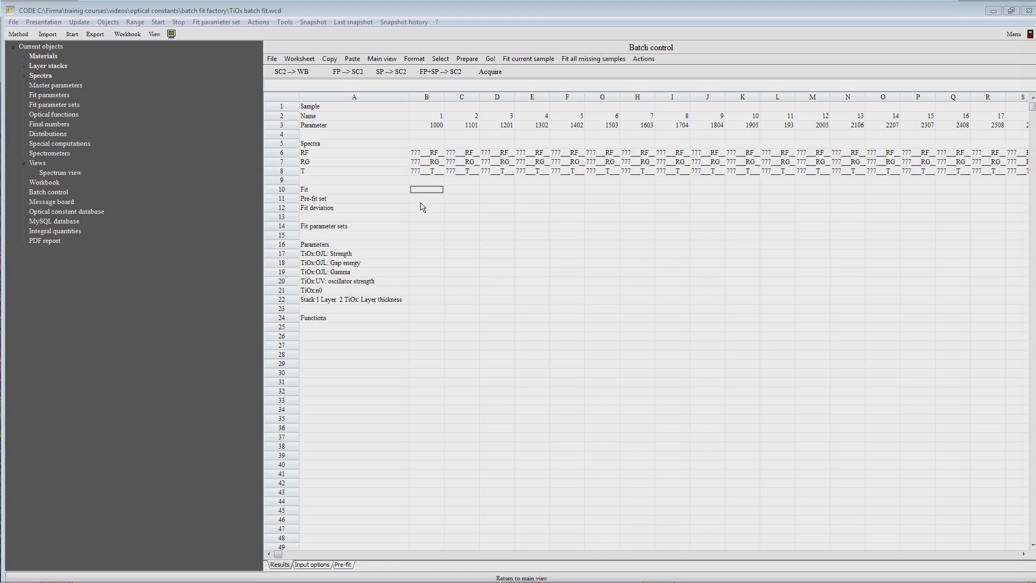
key(Down)
key(Down)
key(Down)
key(Down)
key(Down)
key(Down)
key(Down)
key(Down)
key(Down)
key(Down)
Fit only sample 5 in column F of the batch results page
click(569, 237)
key(Down)
key(Down)
key(Down)
click(513, 59)
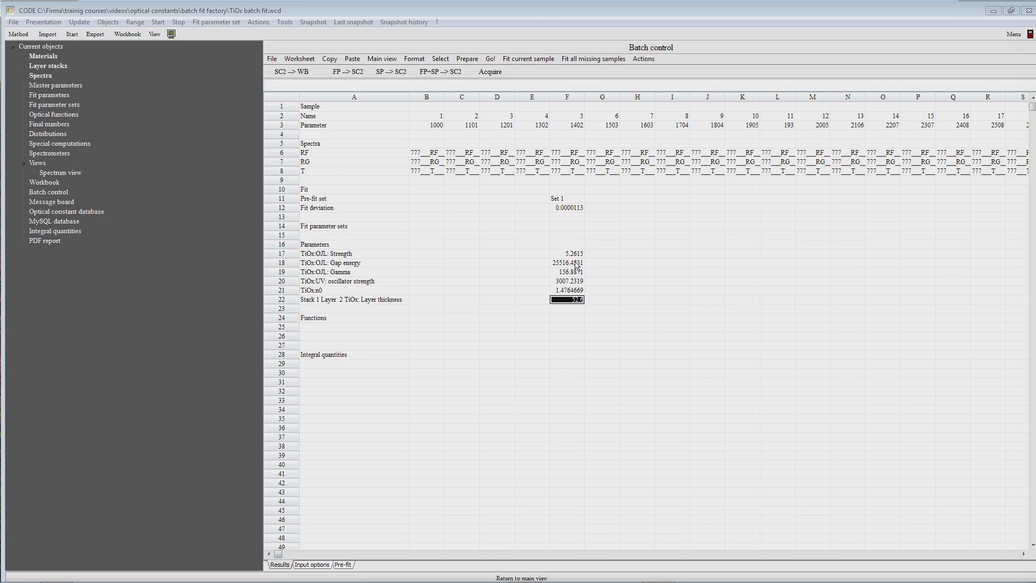
Examine the fitted values of sample 5 and the list of fit parameters, and return to the main view
click(576, 263)
click(573, 291)
click(574, 308)
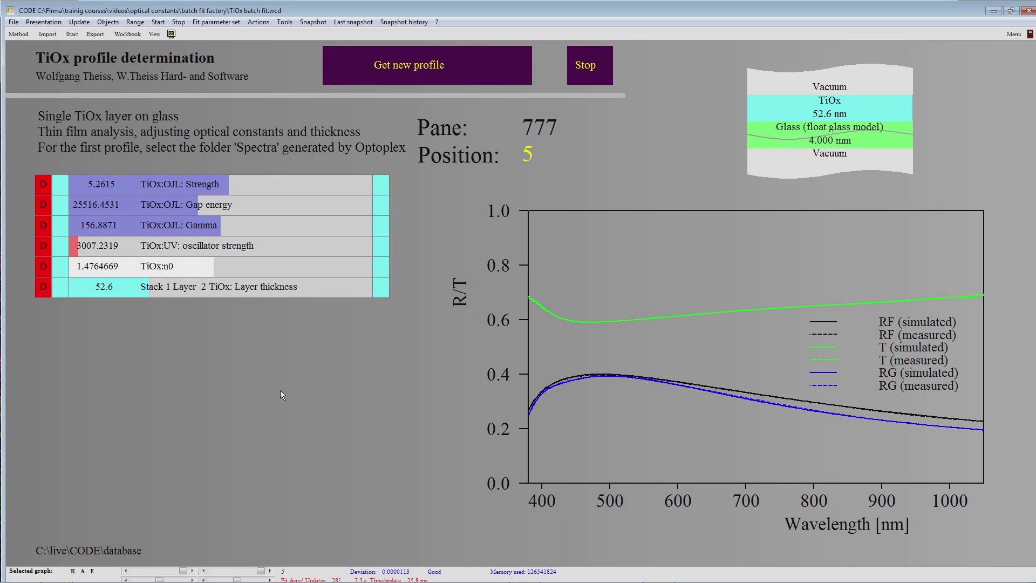
key(F7)
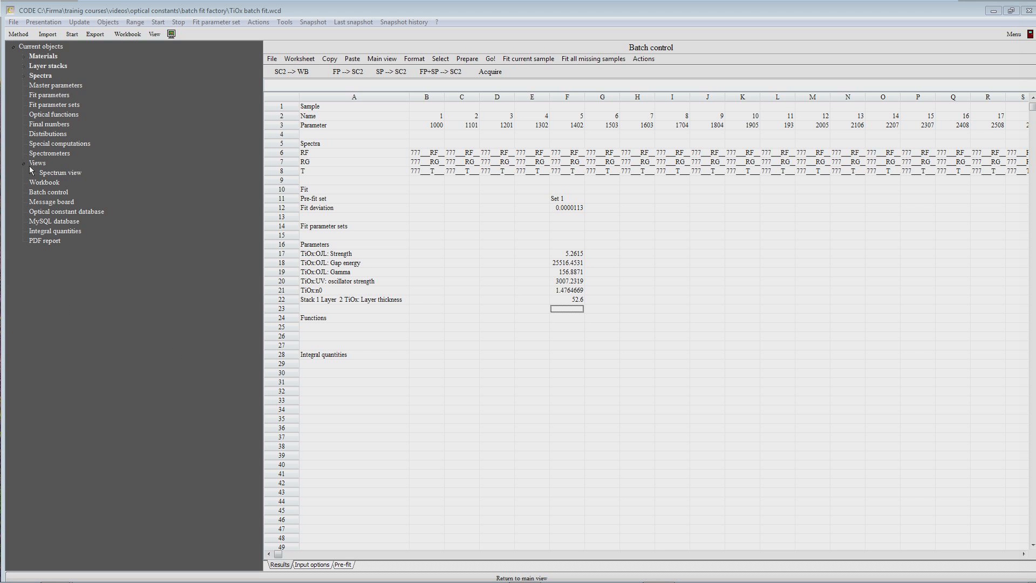
click(43, 97)
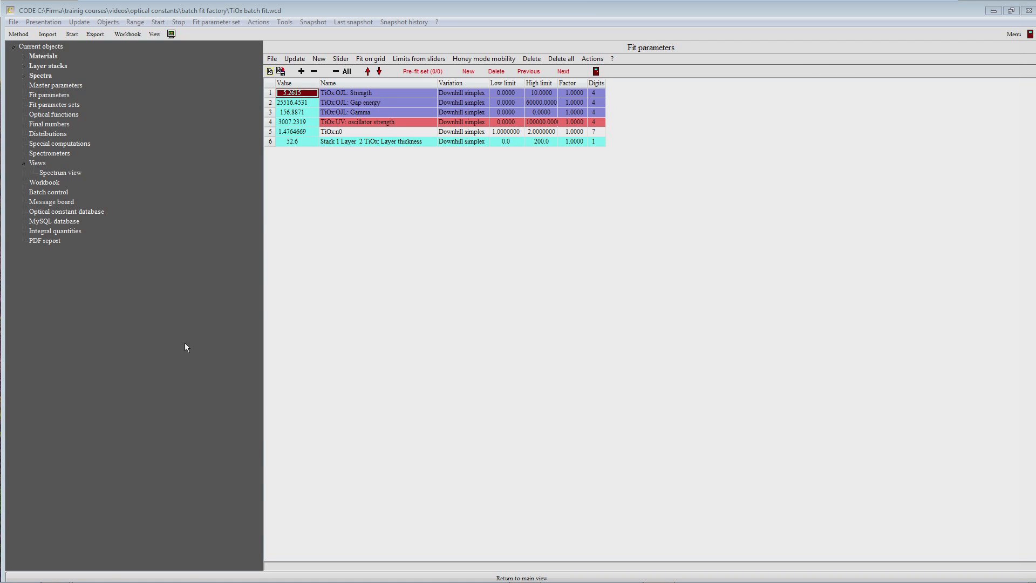
key(F7)
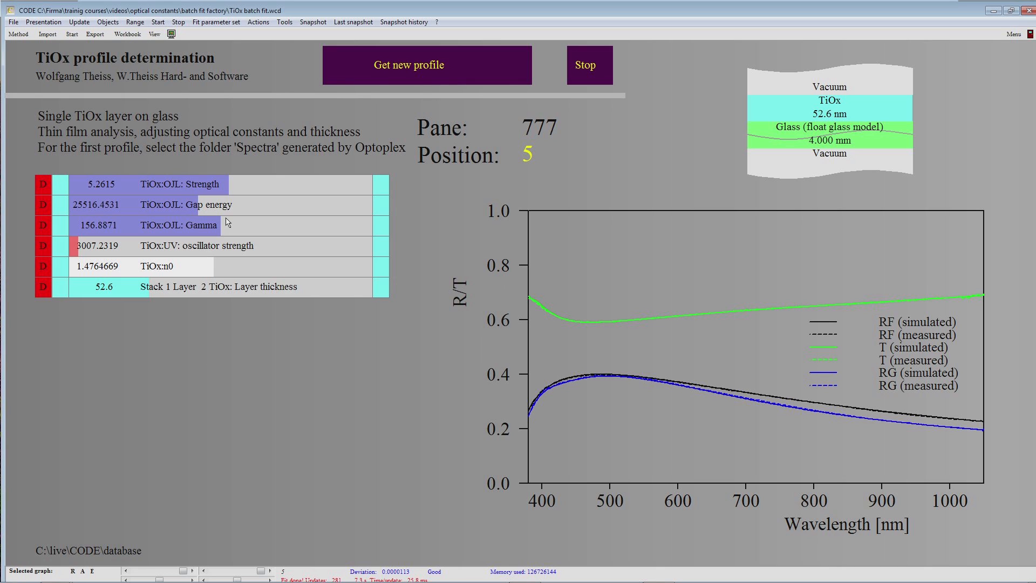
Set all fit parameters to Frozen and select the variation of the Stack 1 Layer 2 TiOx layer thickness
double_click(232, 266)
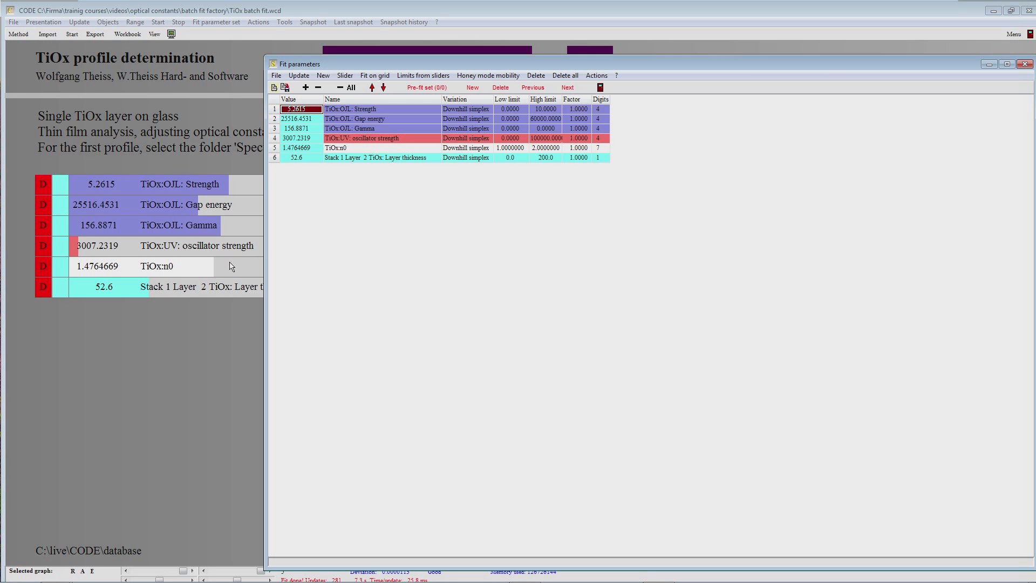
drag(276, 66, 337, 195)
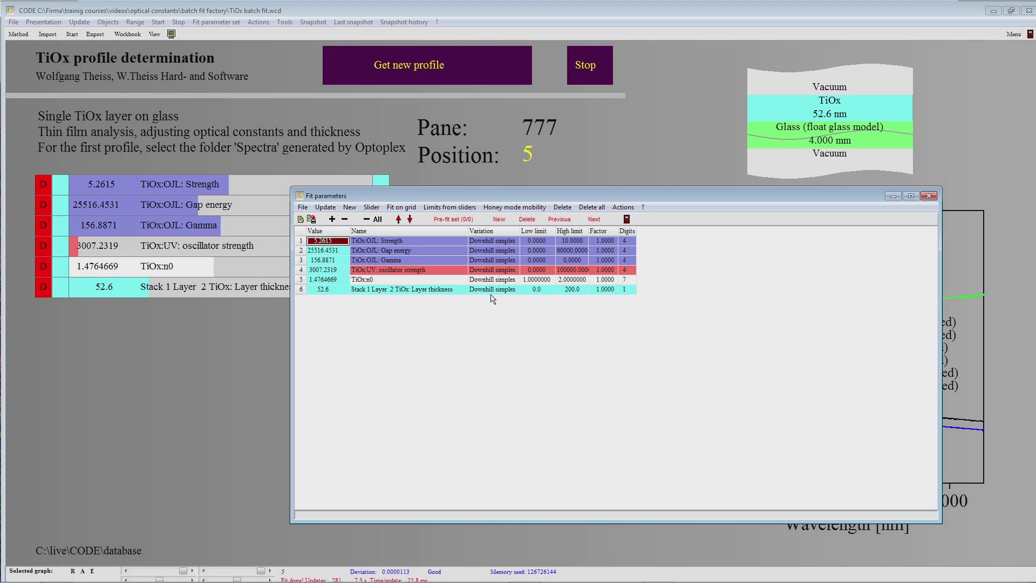
click(621, 209)
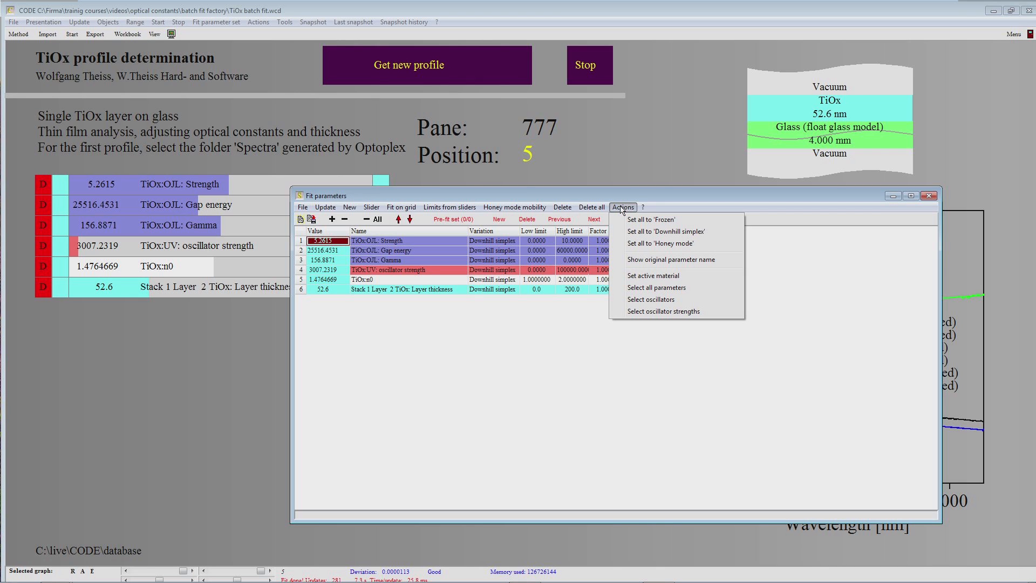
click(651, 223)
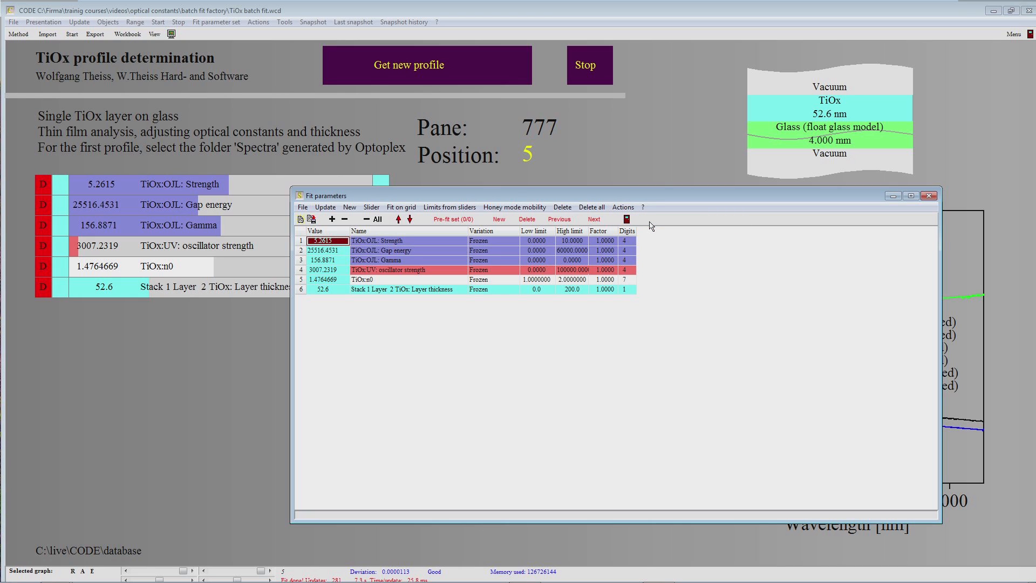
click(504, 291)
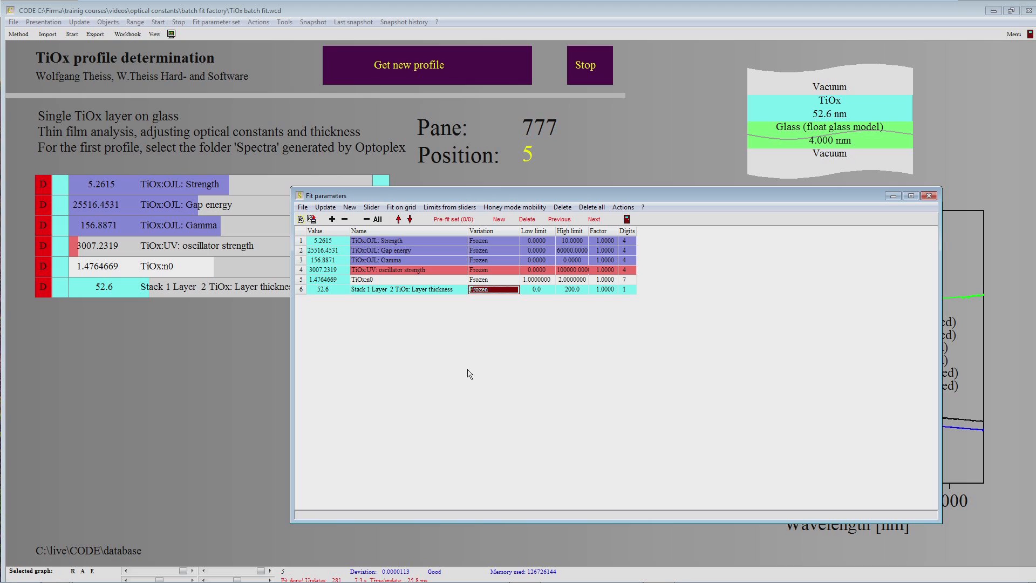
Try other variation types for the selected layer thickness, entering 100 and 50 as settings
key(h)
key(g)
text(100)
key(Return)
text(50)
key(Return)
Set the layer thickness variation to Downhill simplex and return to the main view
key(d)
click(189, 357)
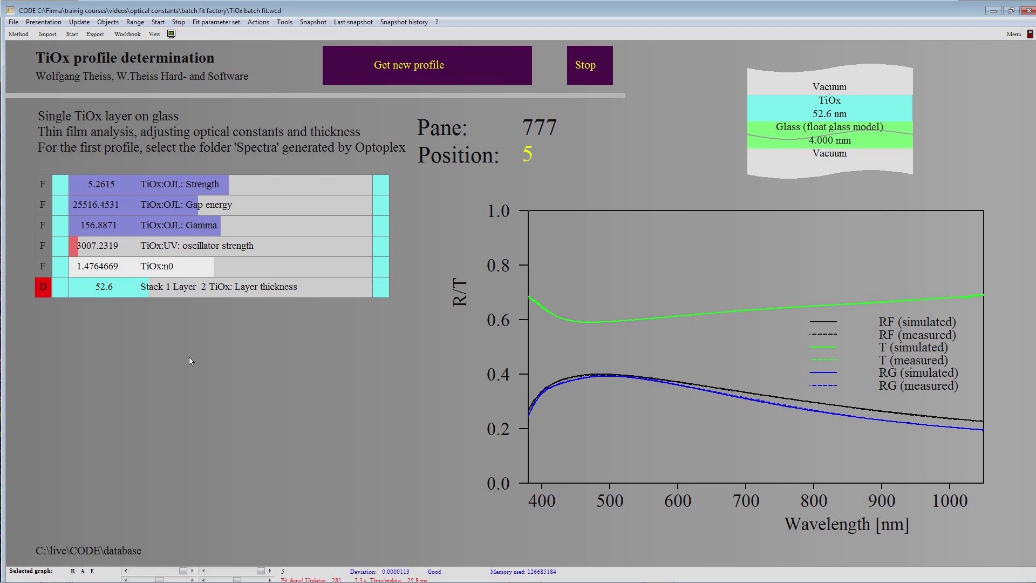
Open the batch control worksheet and run the batch fit for all samples of pane 777
click(258, 23)
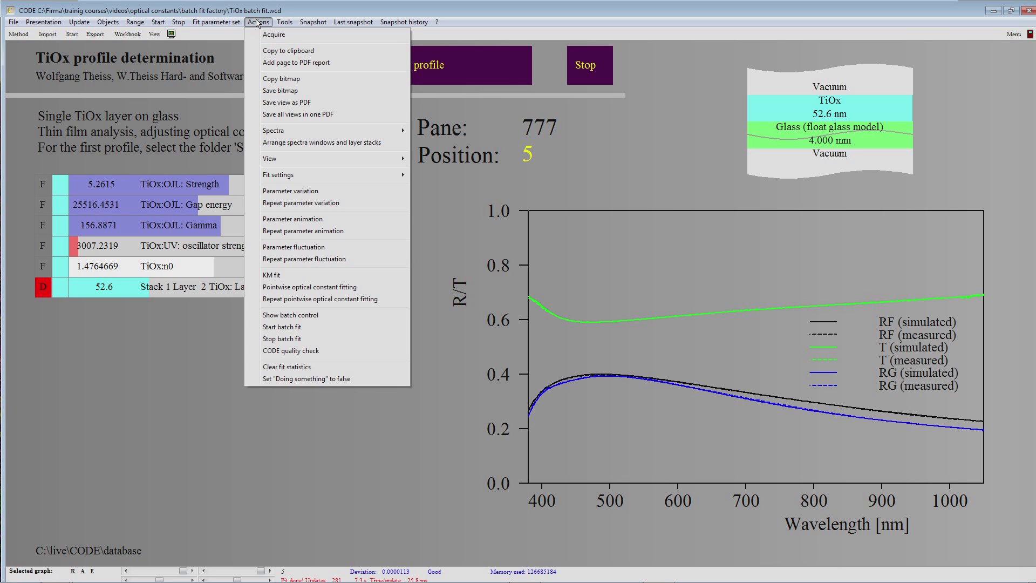
click(291, 328)
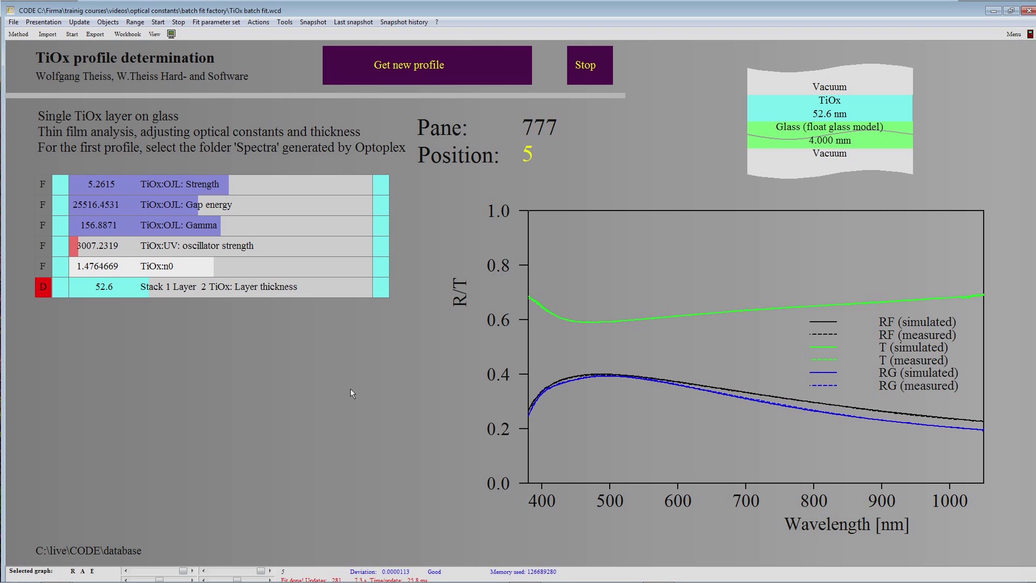
key(Escape)
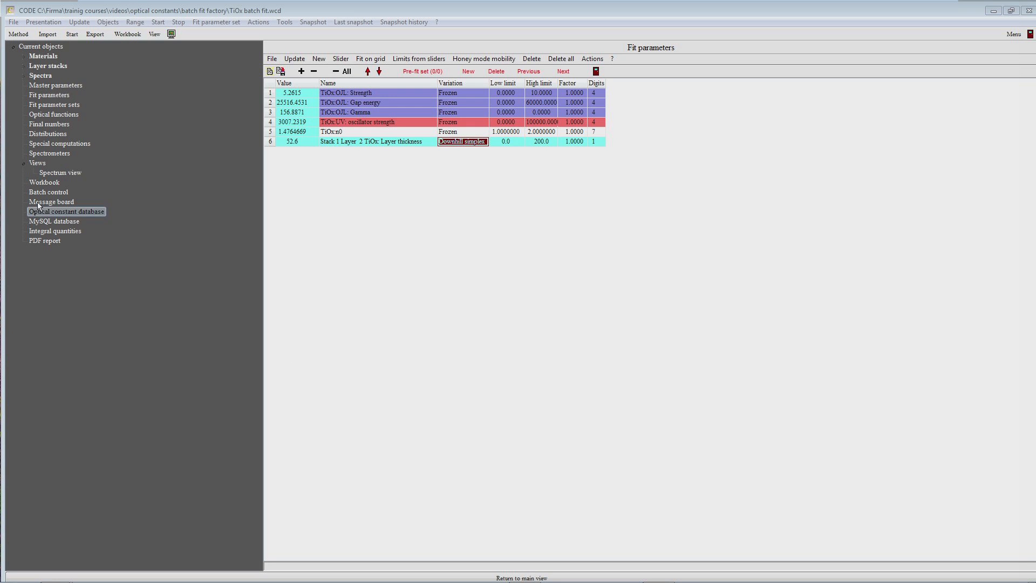
click(35, 196)
click(431, 257)
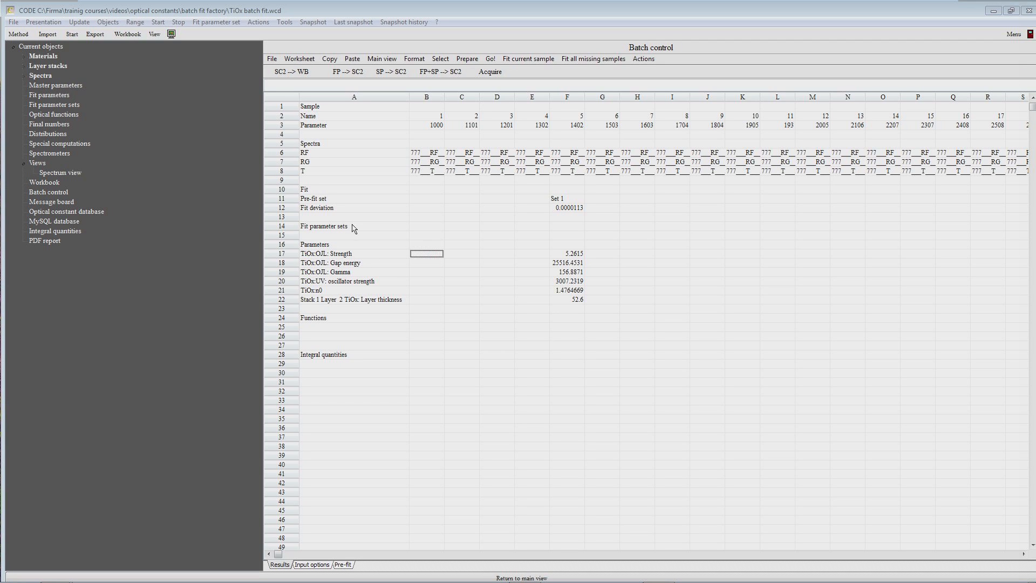
click(490, 58)
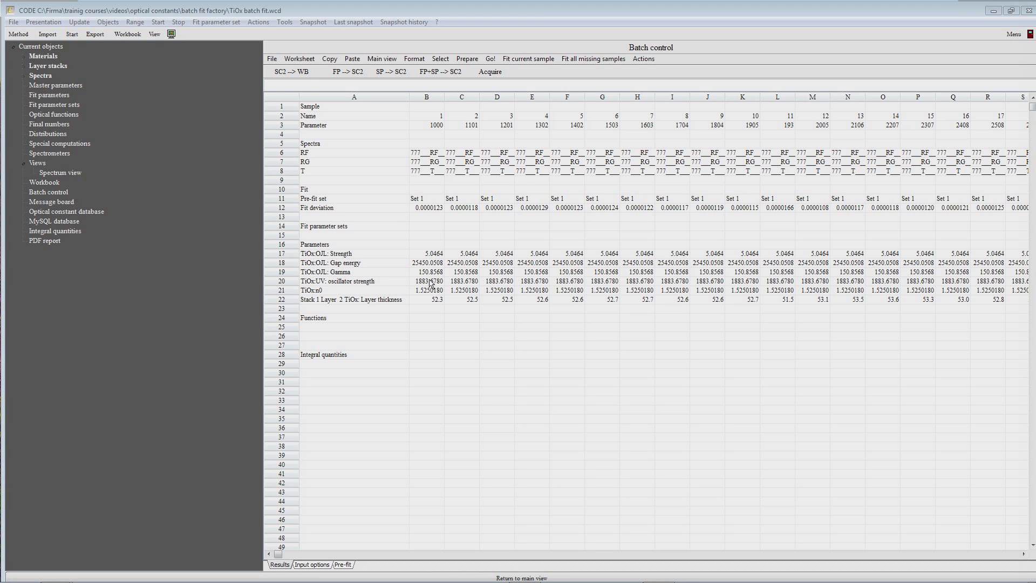
Compare the fitted TiOx UV oscillator strength across the first seven samples in the batch results
click(430, 283)
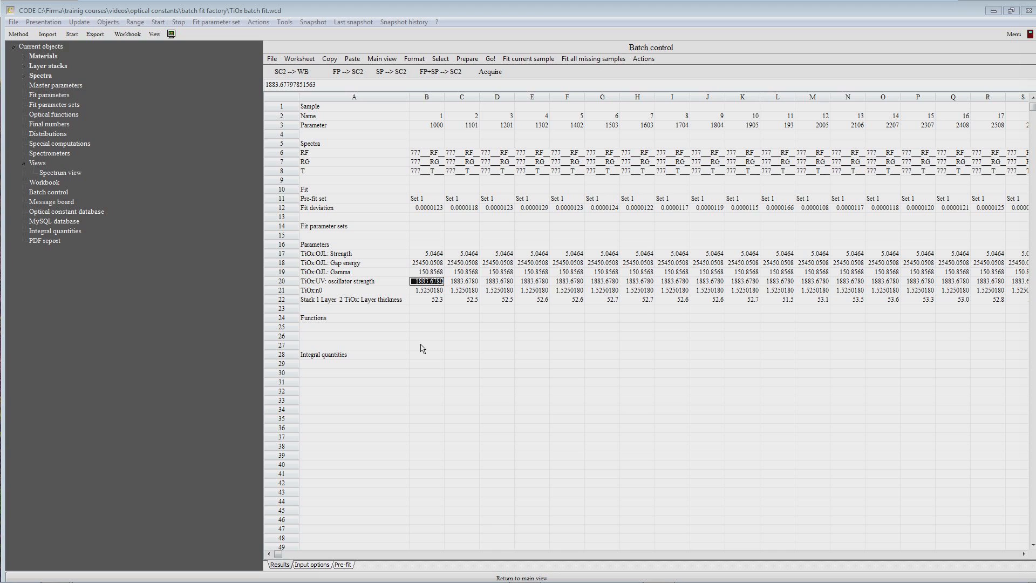
key(Right)
key(Right)
key(Right)
key(Right)
key(Right)
key(Right)
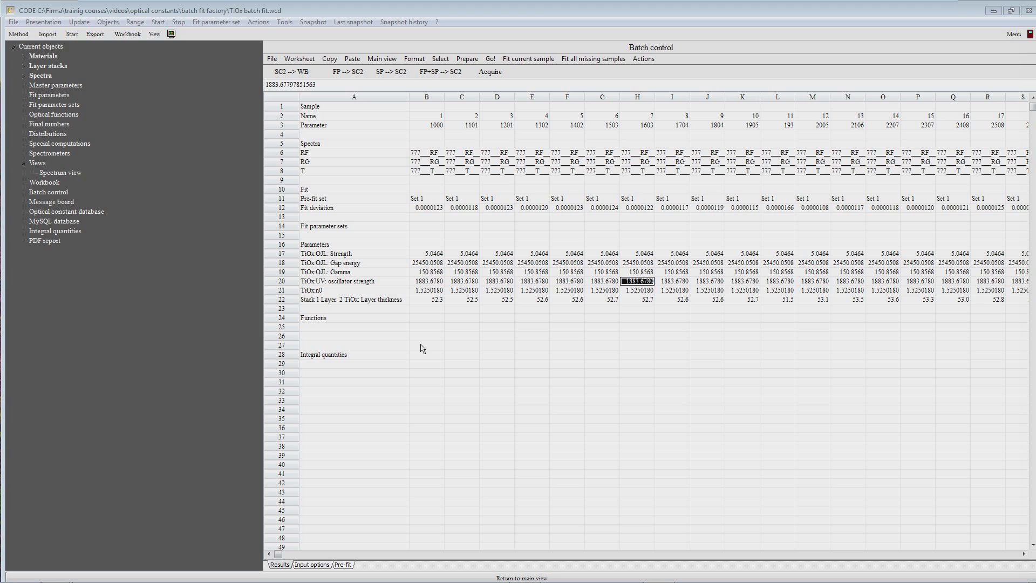
Review the Stack 1 Layer 2 TiOx layer thickness of all samples across the batch results, ending back at sample 1
key(Down)
key(Down)
key(Left)
key(Left)
key(Left)
key(Left)
key(Left)
key(Left)
key(Left)
key(Right)
key(Right)
key(Right)
key(Right)
key(Right)
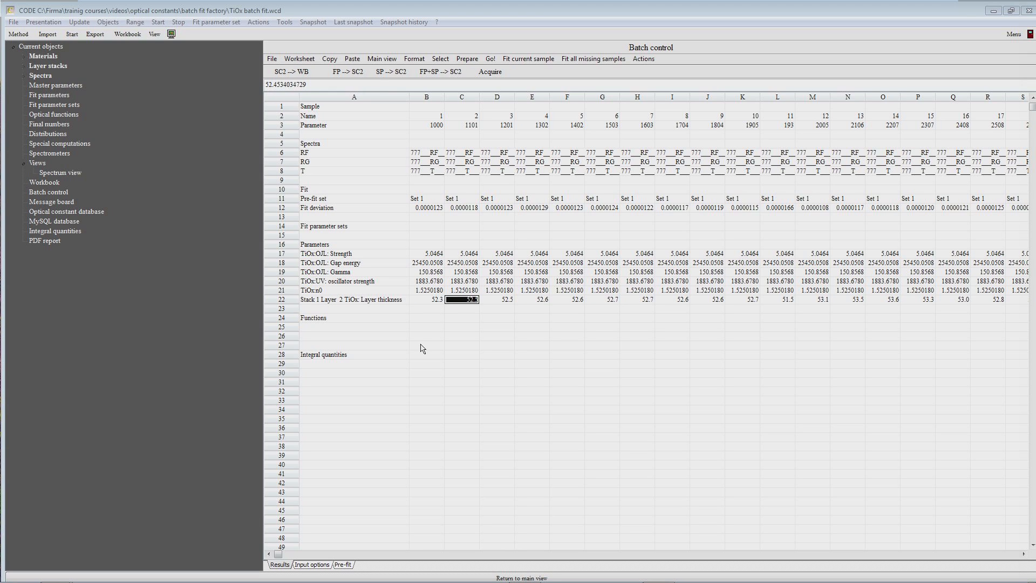
key(Right)
key(Right)
key(Right)
key(Right)
key(Right)
key(Right)
key(Right)
key(Right)
key(Right)
key(Right)
key(Right)
key(Right)
key(Right)
key(Right)
key(Right)
key(Right)
key(Right)
key(Right)
key(Right)
key(Right)
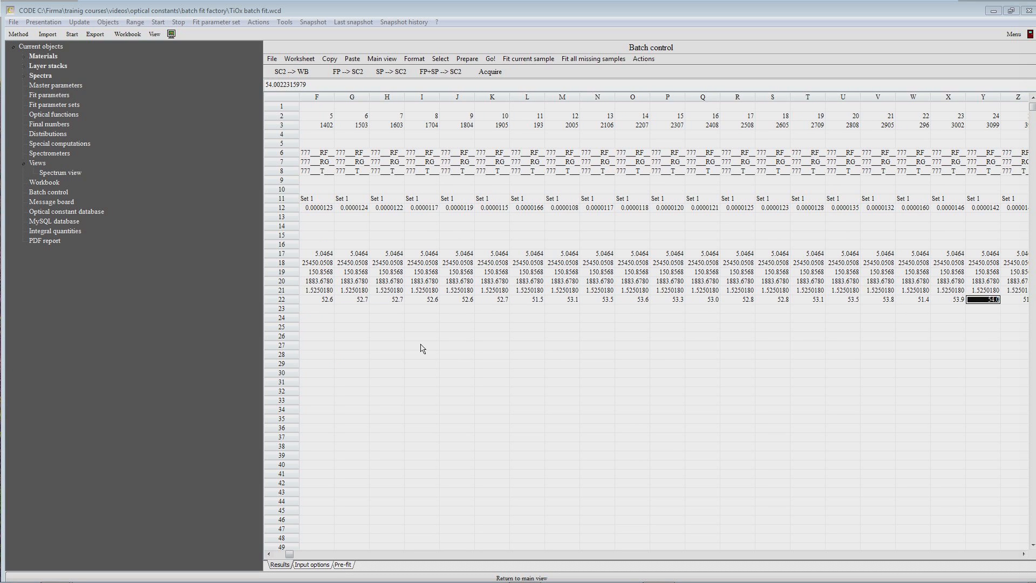
key(Right)
key(Left)
key(Left)
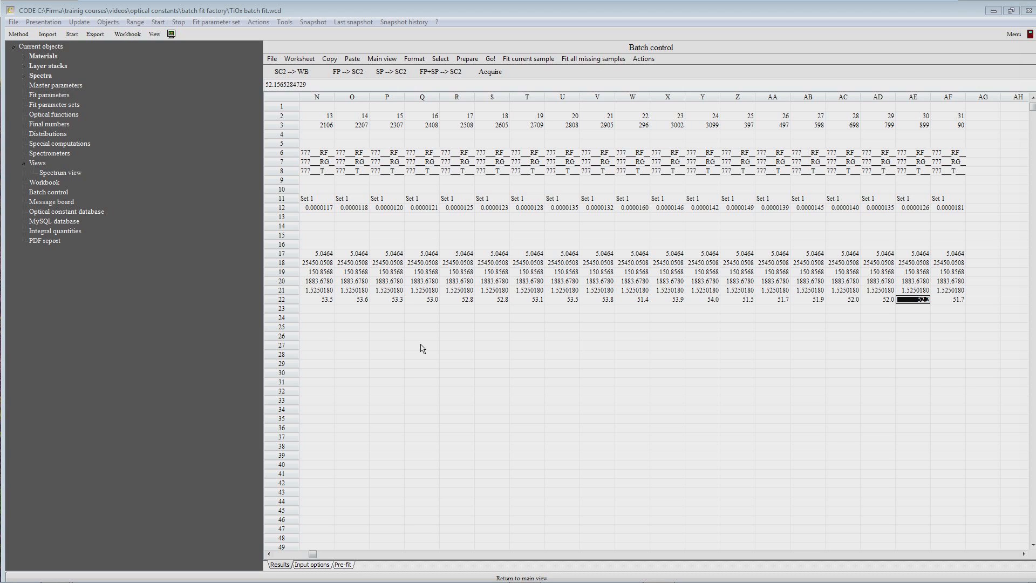
key(Left)
key(Left)
key(Left)
key(Left)
key(Left)
key(Left)
key(Left)
key(Left)
key(Left)
key(Left)
key(Left)
key(Left)
key(Left)
key(Left)
key(Left)
key(Left)
key(Left)
key(Left)
key(Left)
key(Left)
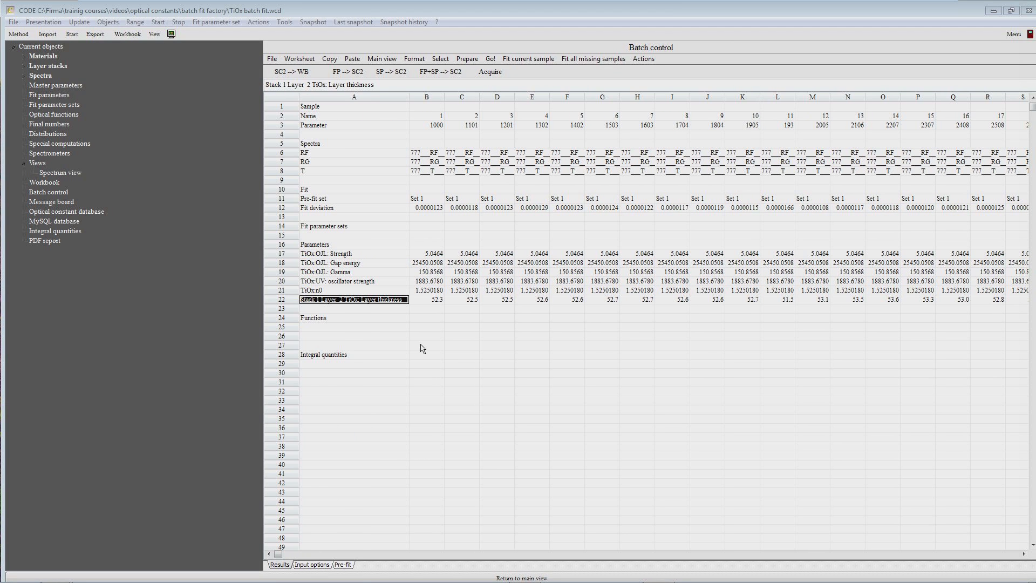
key(Right)
key(Right)
key(Left)
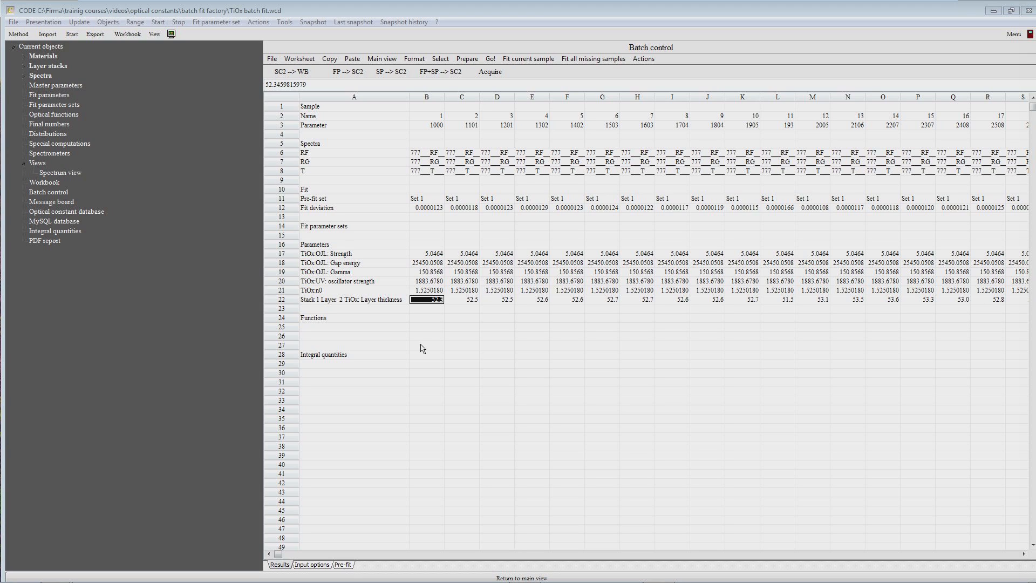
Examine the sample header rows above the fit results, including the Parameter entry of sample 1
key(Up)
key(Up)
key(Up)
key(Up)
key(Up)
key(Up)
key(Up)
key(Up)
key(Up)
key(Up)
key(Up)
key(Up)
key(Up)
key(Up)
key(Up)
key(Up)
key(Up)
key(Up)
key(Up)
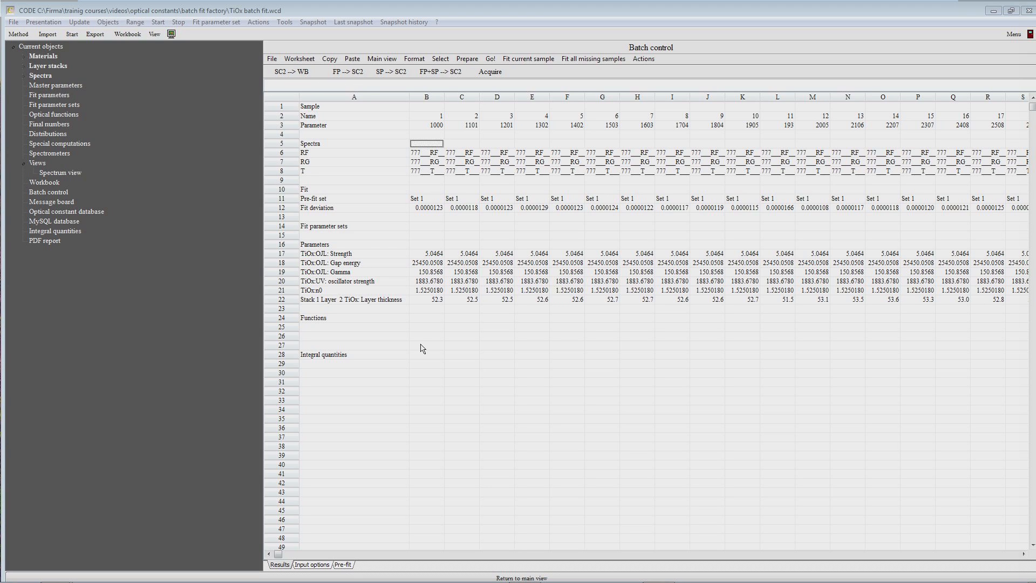
key(Up)
key(Down)
key(Left)
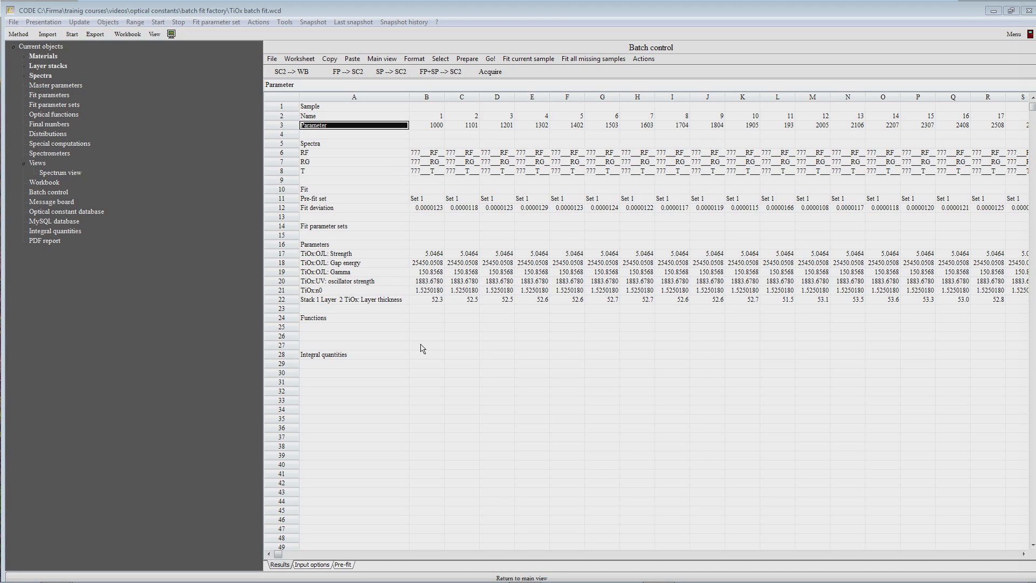
key(Right)
key(Up)
key(Up)
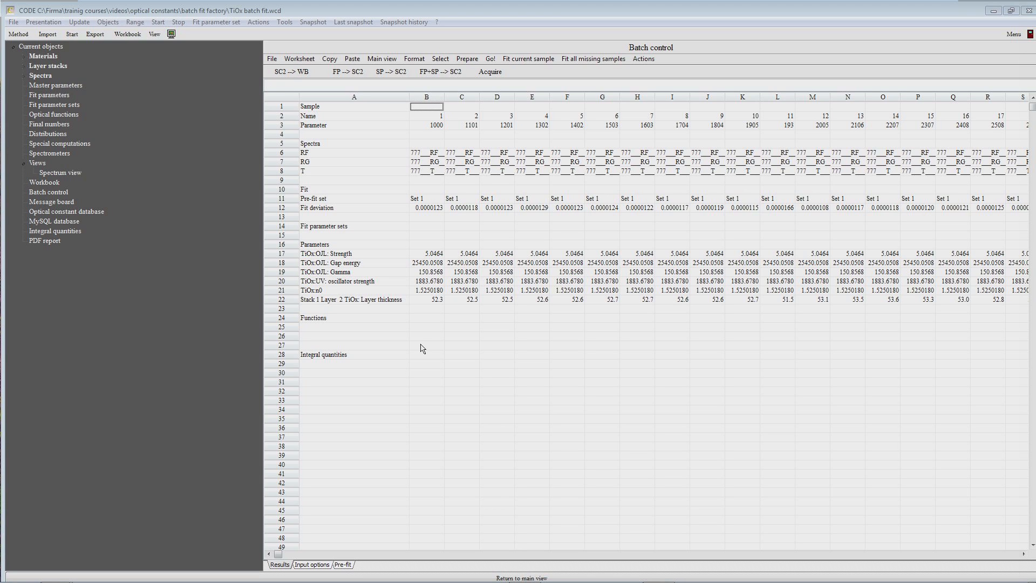
Check the Parameter row across all samples through the last one, returning to the row's label
key(Down)
key(Down)
key(Right)
key(Right)
key(Right)
key(Right)
key(Right)
key(Right)
key(Right)
key(Right)
key(Right)
key(Right)
key(Right)
key(Right)
key(Right)
key(Right)
key(Right)
key(Right)
key(Right)
key(Right)
key(Right)
key(Right)
key(Right)
key(Right)
key(Right)
key(Right)
key(Right)
key(Right)
key(Right)
key(Right)
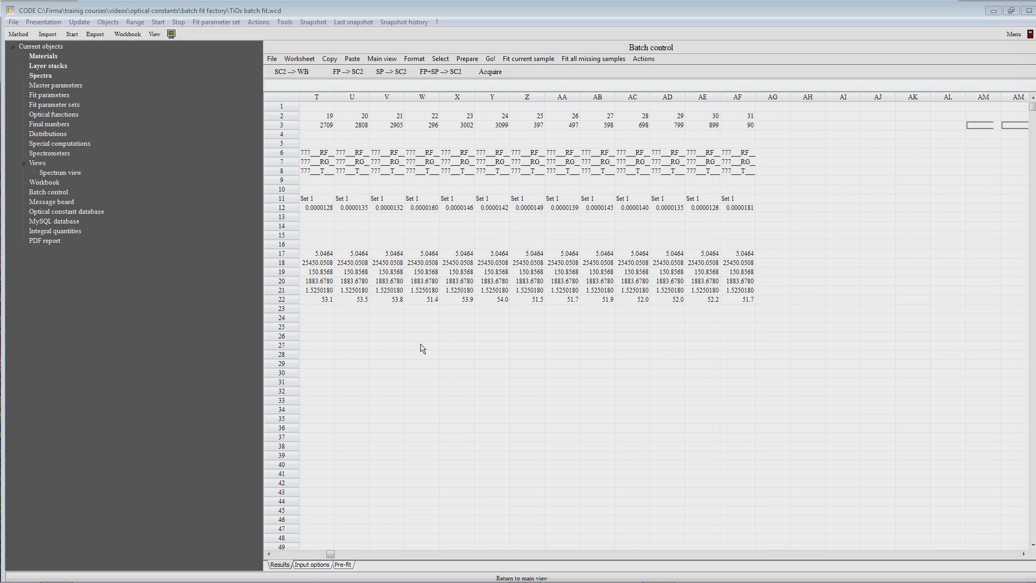
key(Left)
key(Left)
key(Left)
key(Left)
key(Right)
key(Right)
key(Right)
key(Left)
key(Left)
key(Left)
key(Left)
key(Left)
key(Left)
key(Left)
key(Left)
key(Left)
key(Left)
key(Left)
key(Left)
key(Left)
key(Left)
key(Left)
key(Left)
key(Left)
key(Left)
key(Left)
key(Left)
key(Left)
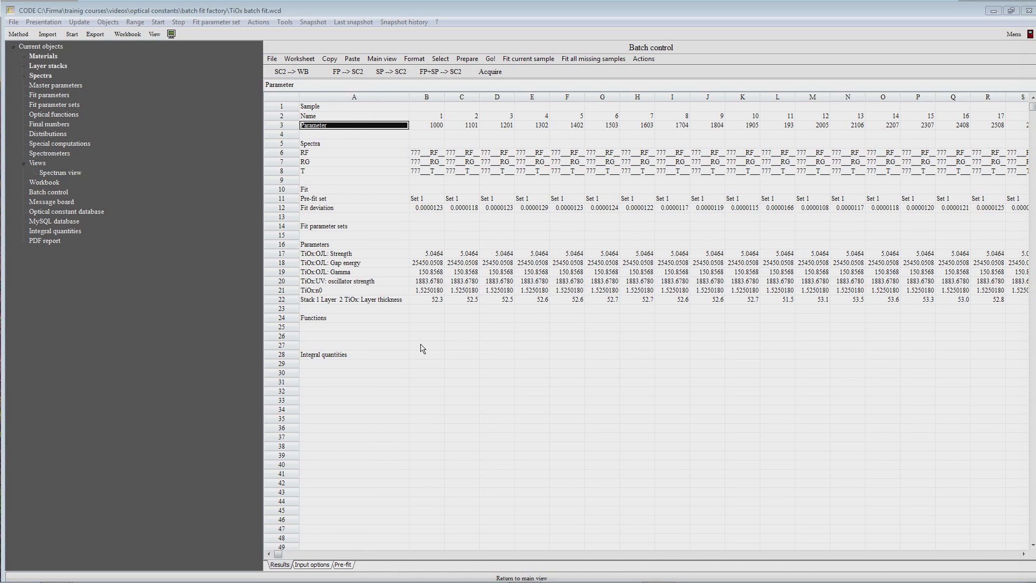
Examine sample 1's batch results row by row, from its Parameter entry down to the Stack 1 Layer 2 TiOx layer thickness
key(Right)
key(Down)
key(Down)
key(Down)
key(Down)
key(Down)
key(Down)
key(Down)
key(Down)
key(Down)
key(Down)
key(Down)
key(Down)
key(Down)
key(Down)
key(Down)
key(Down)
key(Down)
key(Down)
key(Down)
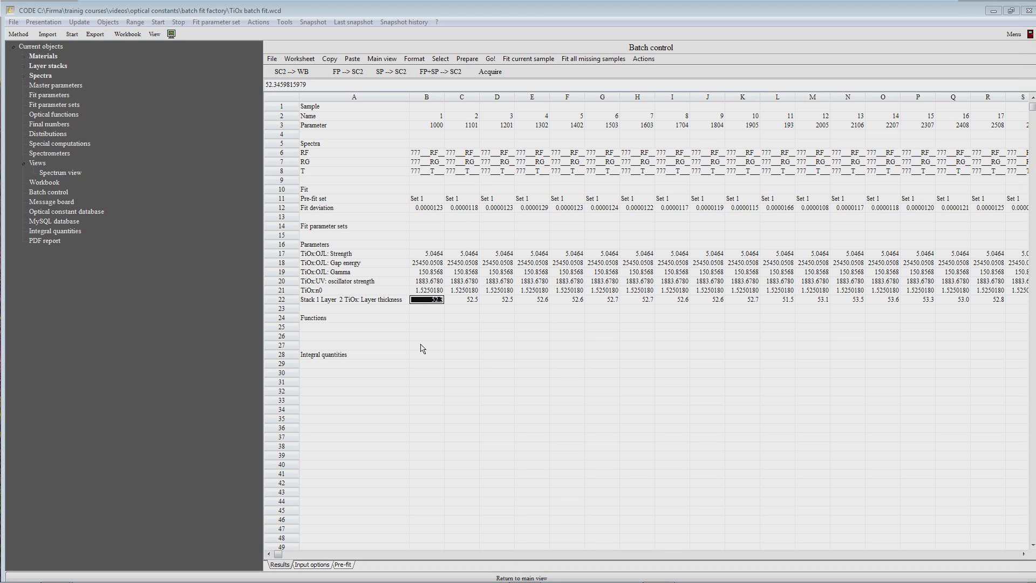
Add a Batch control graph (rows) object to the spectrum view list and name it "Thickness profile"
click(56, 172)
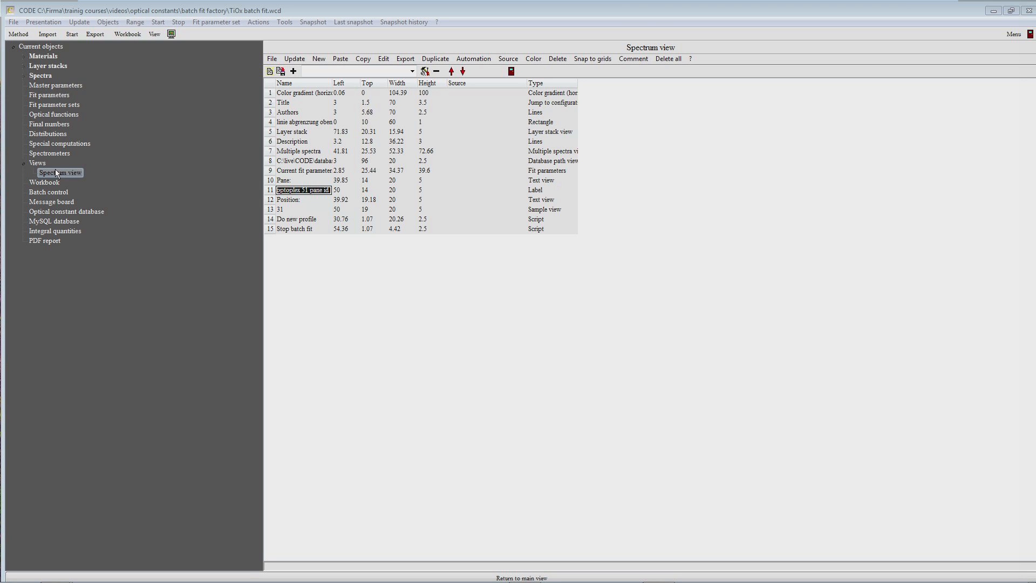
click(412, 72)
drag(413, 119, 412, 166)
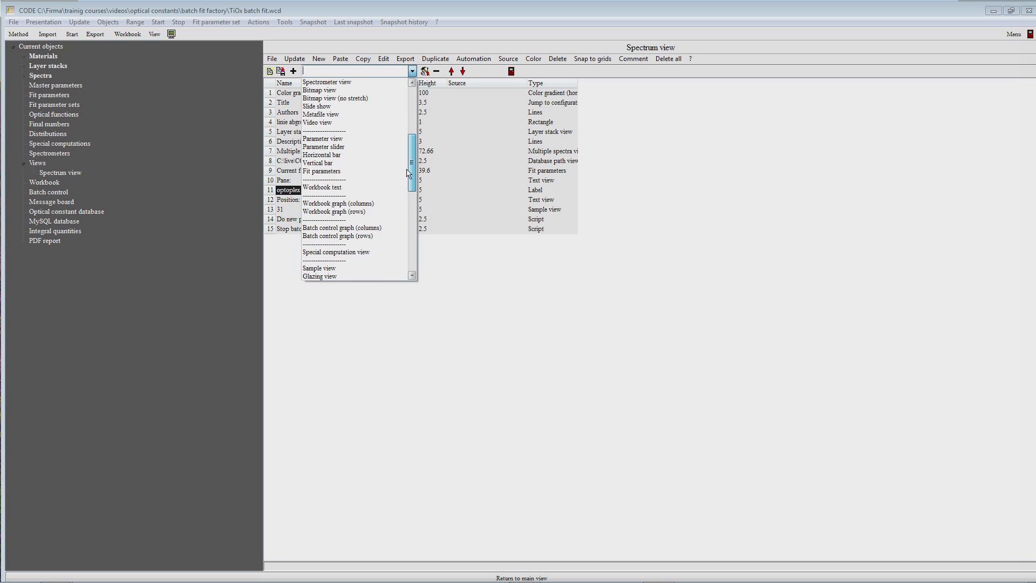
click(368, 240)
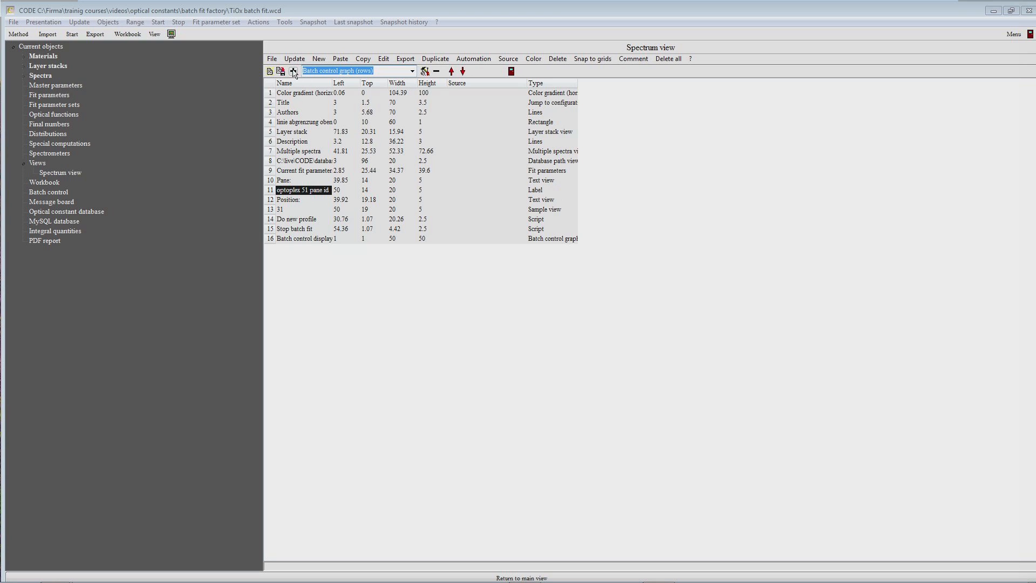
click(304, 238)
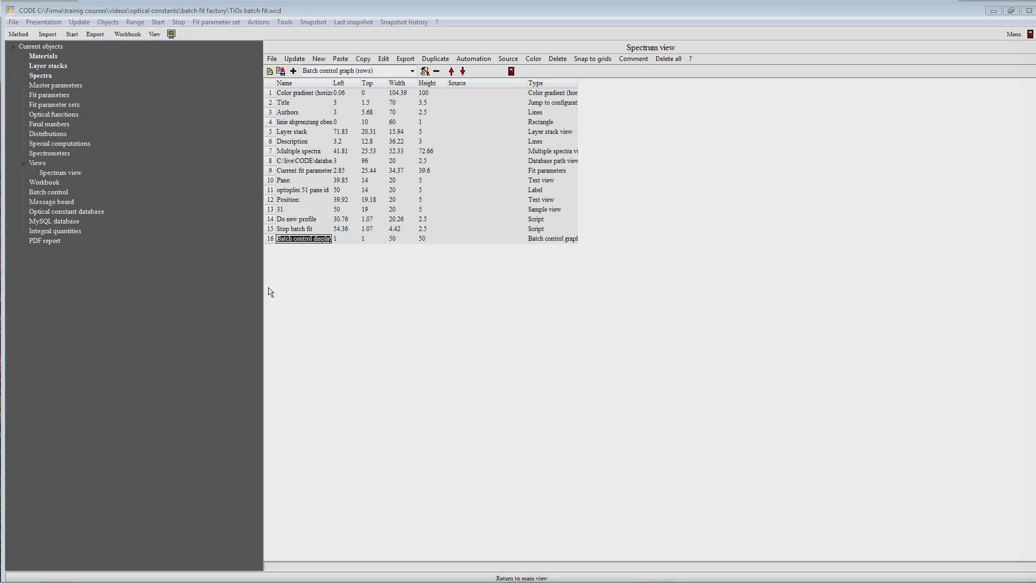
text(Thicknes)
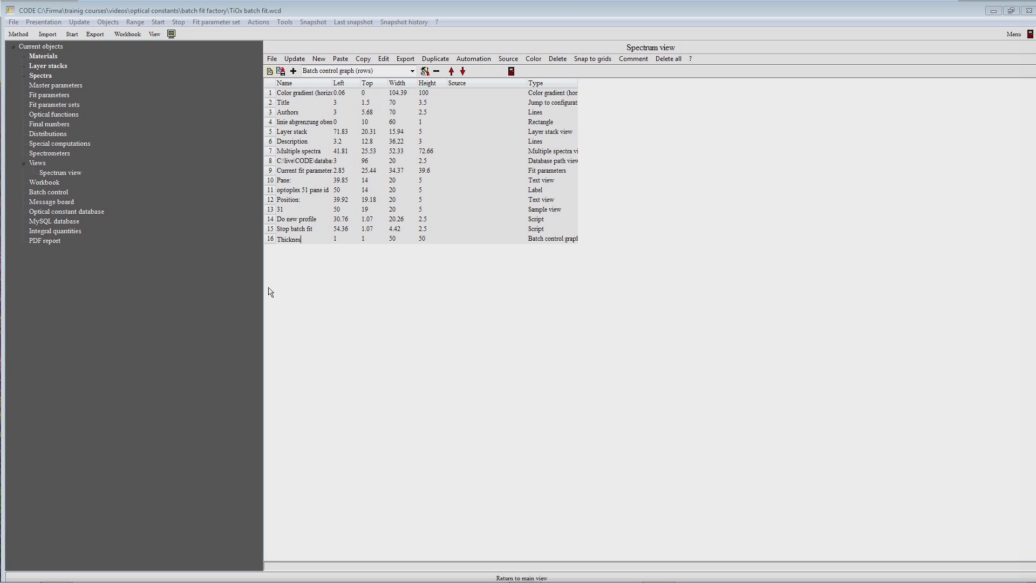
text(s profile)
key(Return)
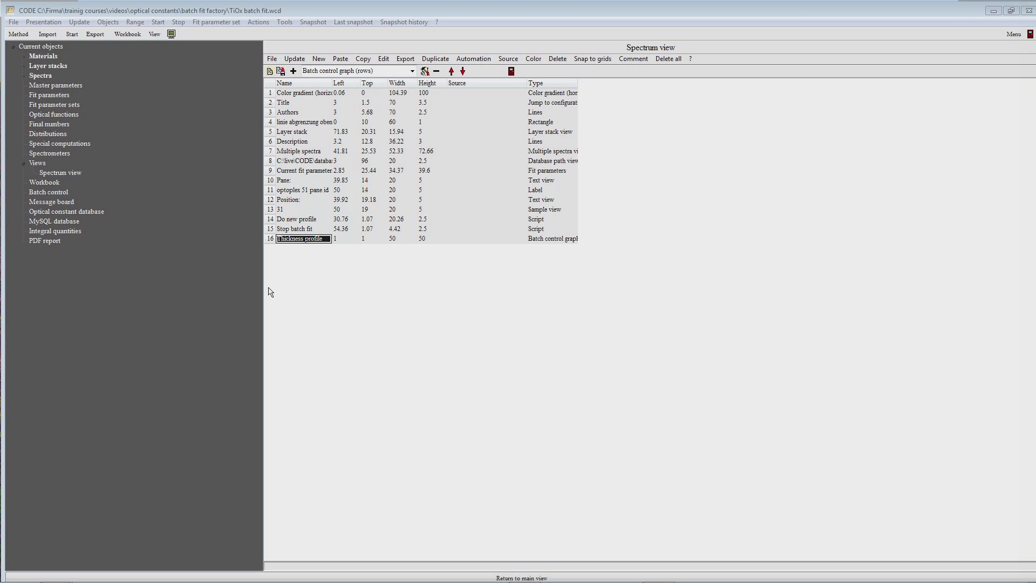
Set the Thickness profile graph's x-values to the batch range B3:AF3 and its y-values to the thickness data in row 22
right_click(348, 238)
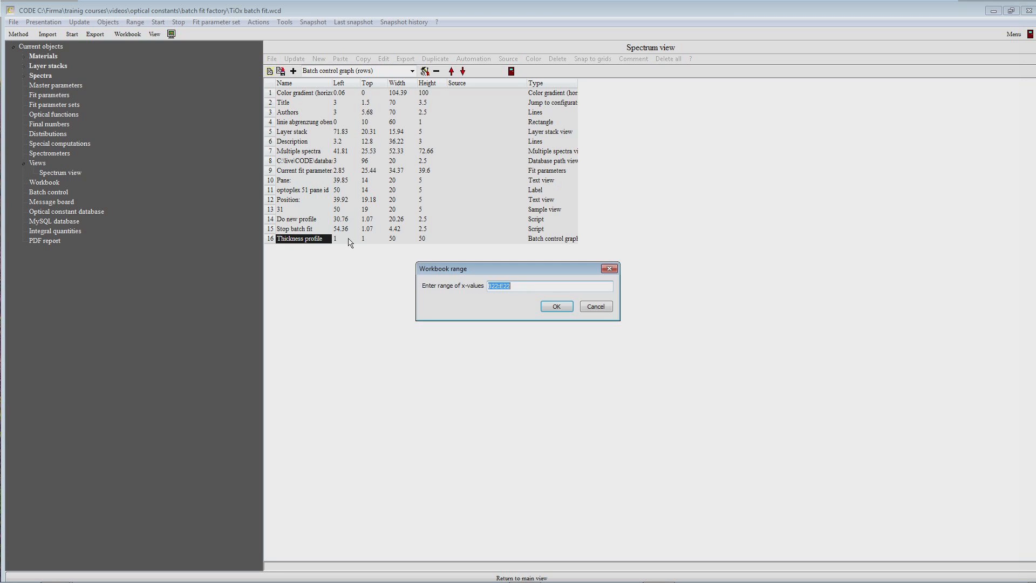
click(493, 286)
key(BackSpace)
key(BackSpace)
text(3)
key(BackSpace)
key(BackSpace)
key(BackSpace)
key(Return)
key(Left)
key(BackSpace)
text(2)
text(2)
click(555, 305)
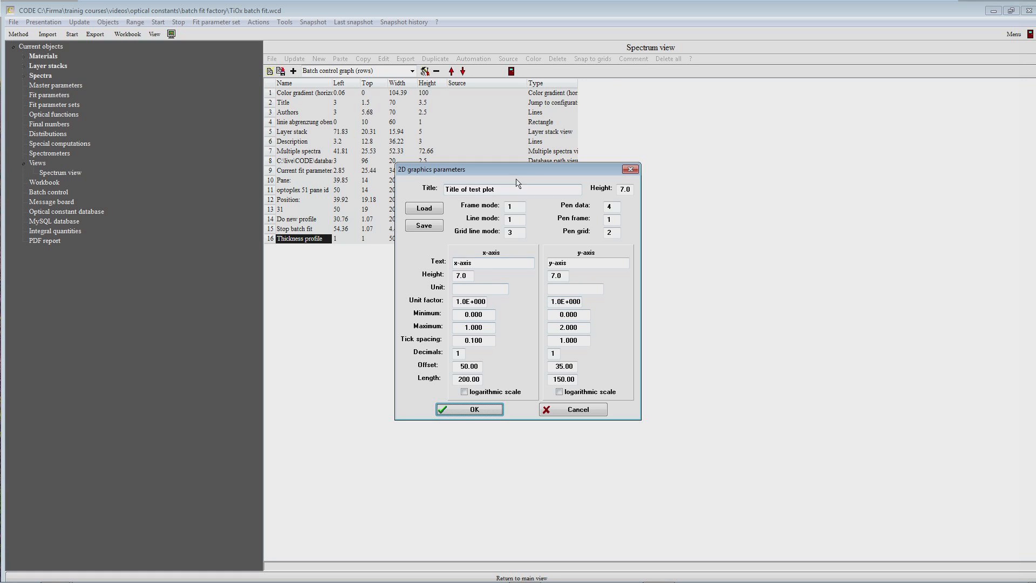
Title the graph "Thickness vs position" and set frame mode 3, line mode 16, grid line mode 1 and grid pen 7
drag(515, 171, 417, 214)
text(Thicknes)
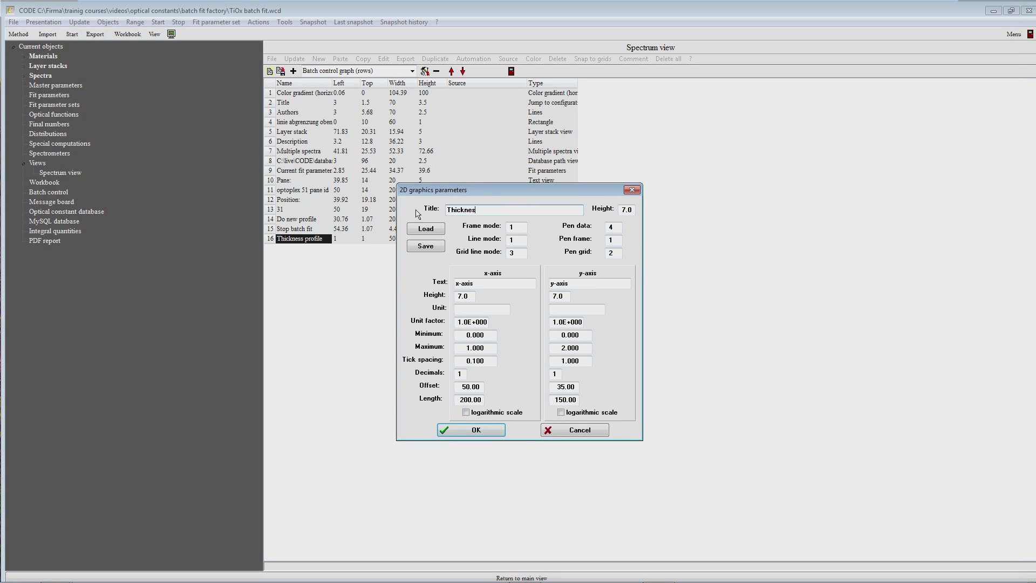
text(s vs position)
click(519, 241)
text(6)
key(Tab)
text(1)
double_click(516, 227)
text(3)
double_click(617, 253)
text(7)
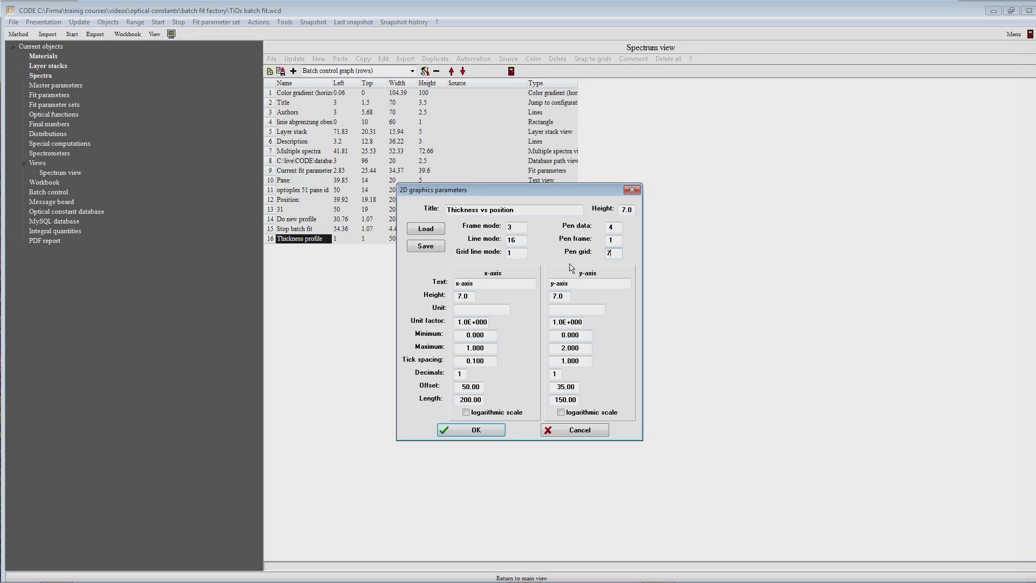
Configure the x-axis as "Position on glass" in mm with maximum 3200, tick spacing 500 and 0 decimals
drag(491, 350, 451, 356)
text(320)
double_click(489, 361)
text(500)
key(Tab)
text(0)
double_click(470, 284)
text(Position on glass)
key(Tab)
key(Tab)
text(mm)
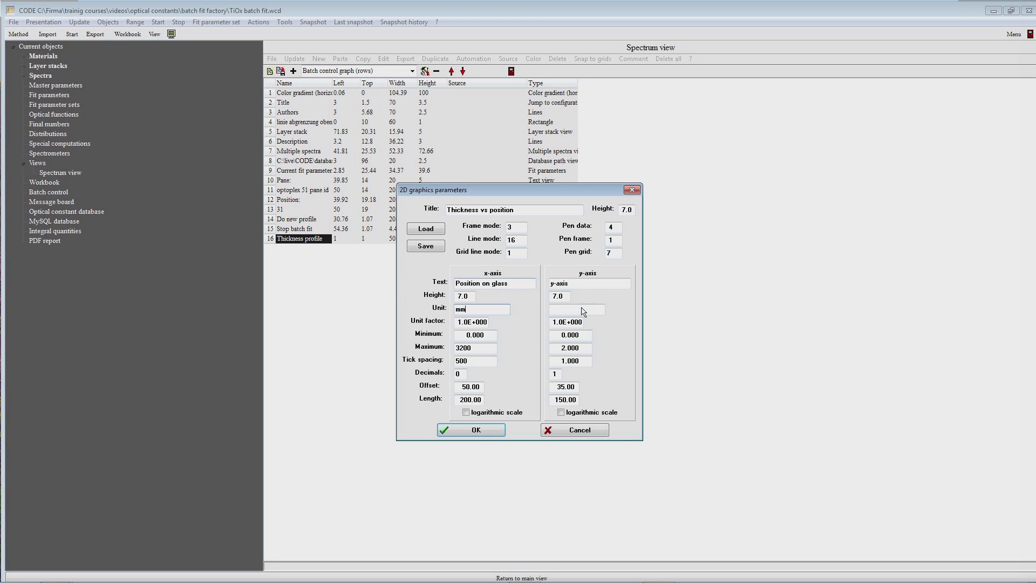
Configure the y-axis as "Thickness" in nm, ranging from 45 to 55 with 0 decimals, and apply the graph parameters
double_click(590, 286)
text(Thickness)
key(Tab)
key(Tab)
text(nm)
click(588, 336)
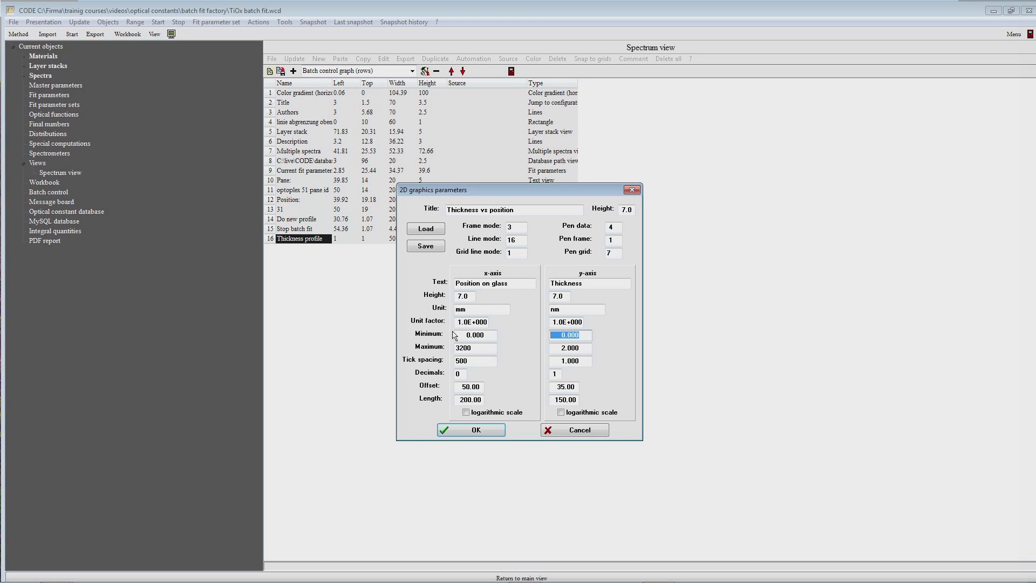
text(45)
key(Tab)
text(55)
key(Tab)
key(Tab)
text(0)
click(479, 431)
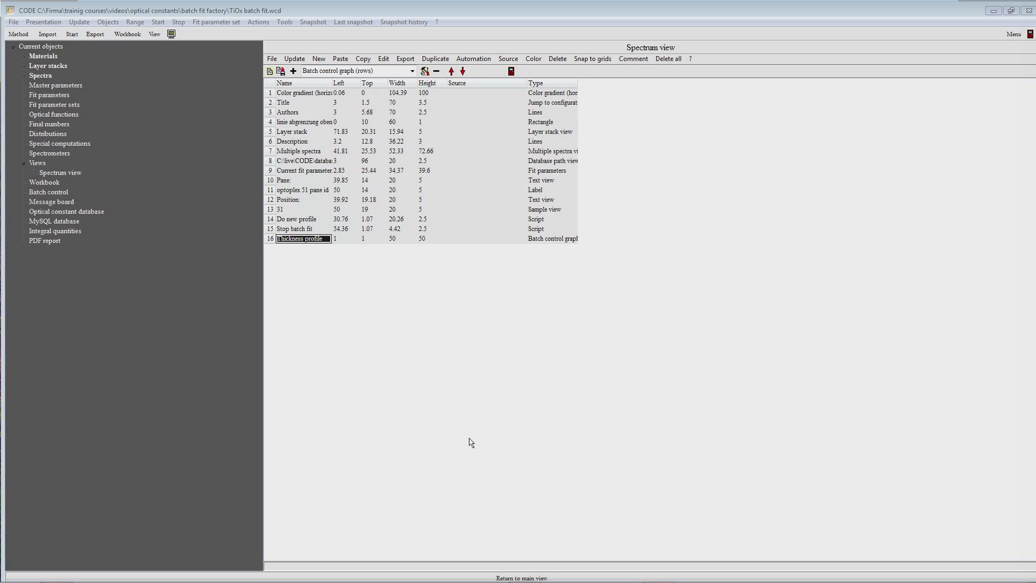
Return to the main view and set the thickness graph's y-axis minimum to 50, keeping its data range
key(Escape)
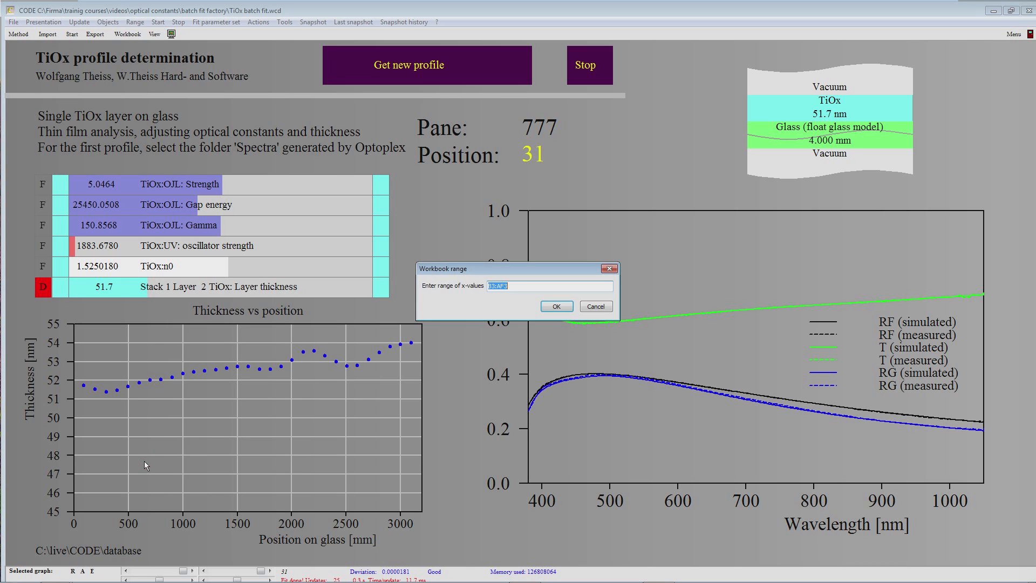
key(Return)
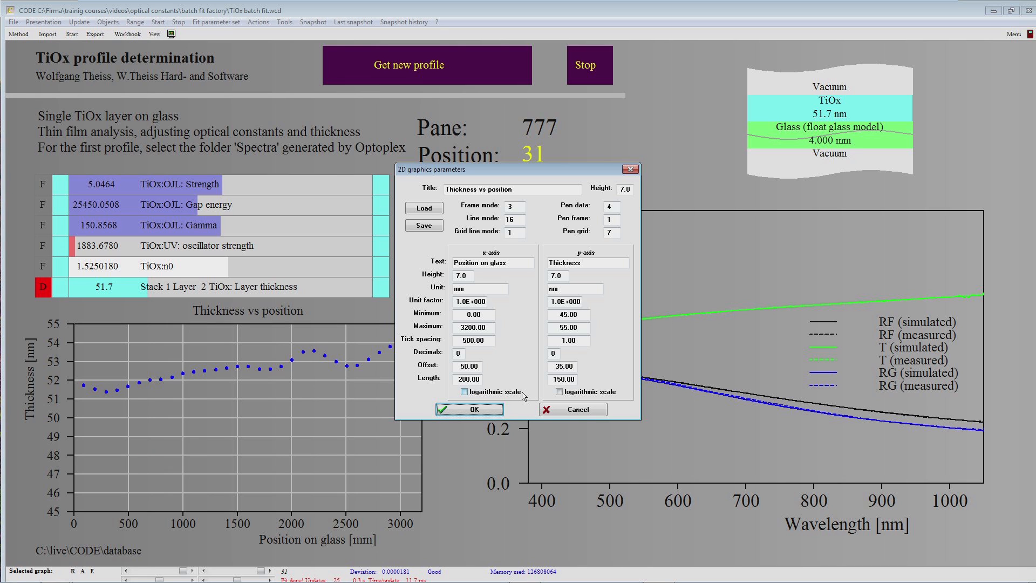
drag(581, 314, 448, 315)
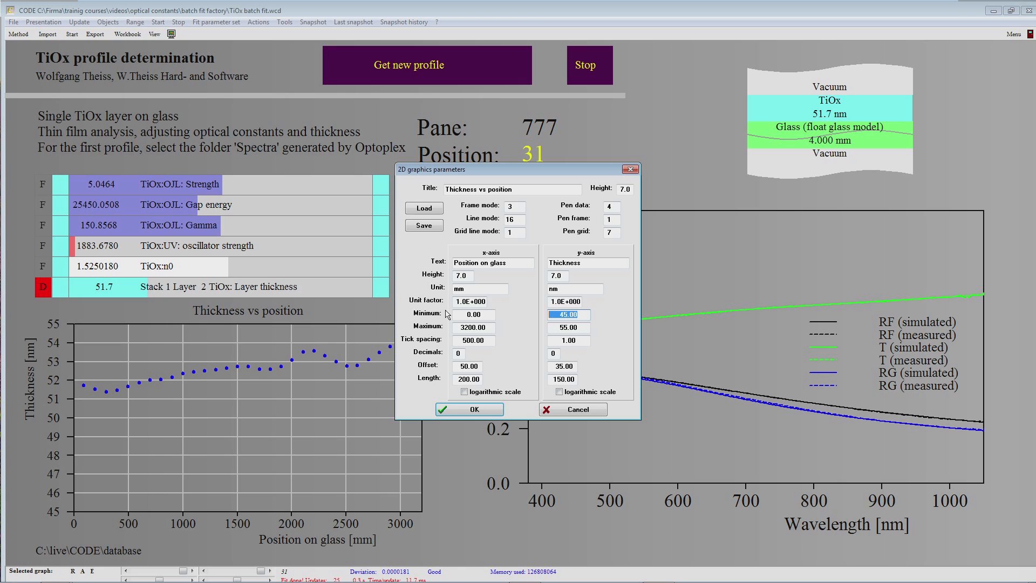
text(50)
key(Return)
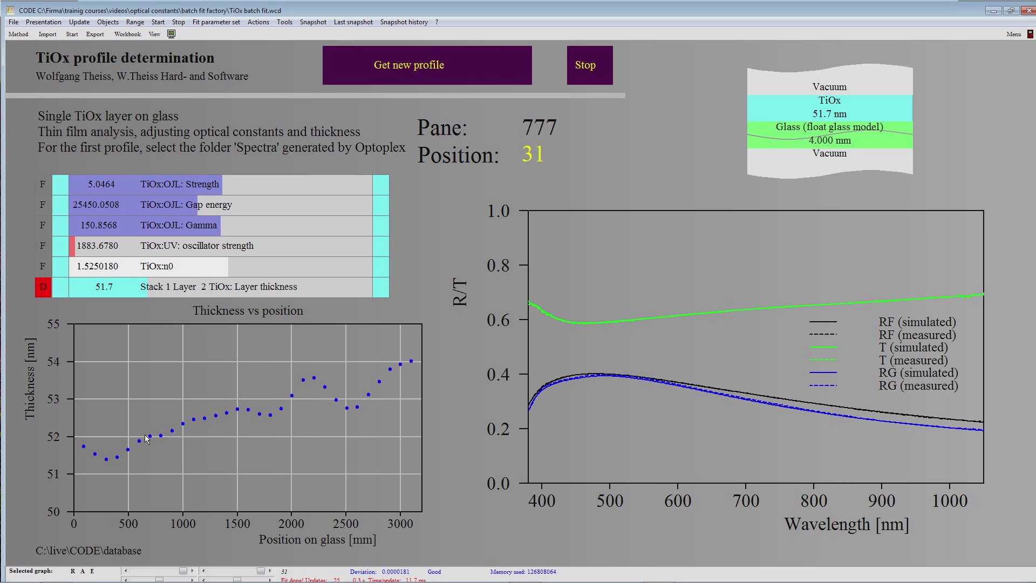
Rearrange the main view with the spectra plot shrunk below the fit parameters, the layer stack beside them, and the thickness graph to its right
drag(134, 344, 256, 454)
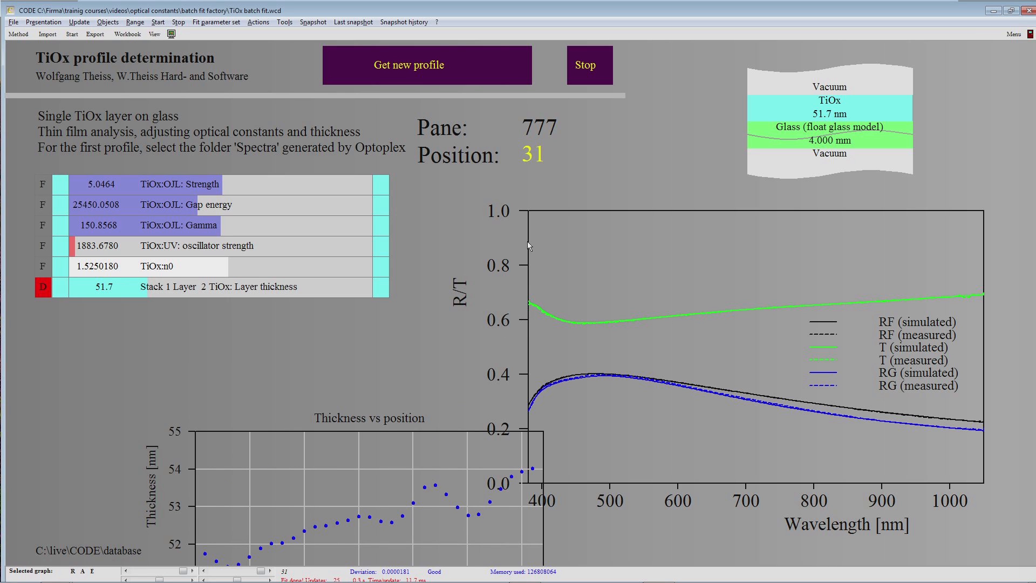
drag(641, 222, 714, 269)
drag(633, 380, 374, 383)
drag(281, 380, 233, 361)
drag(528, 457, 979, 287)
drag(829, 99, 460, 229)
drag(160, 238, 292, 231)
drag(471, 254, 471, 245)
drag(646, 294, 688, 163)
drag(244, 400, 222, 385)
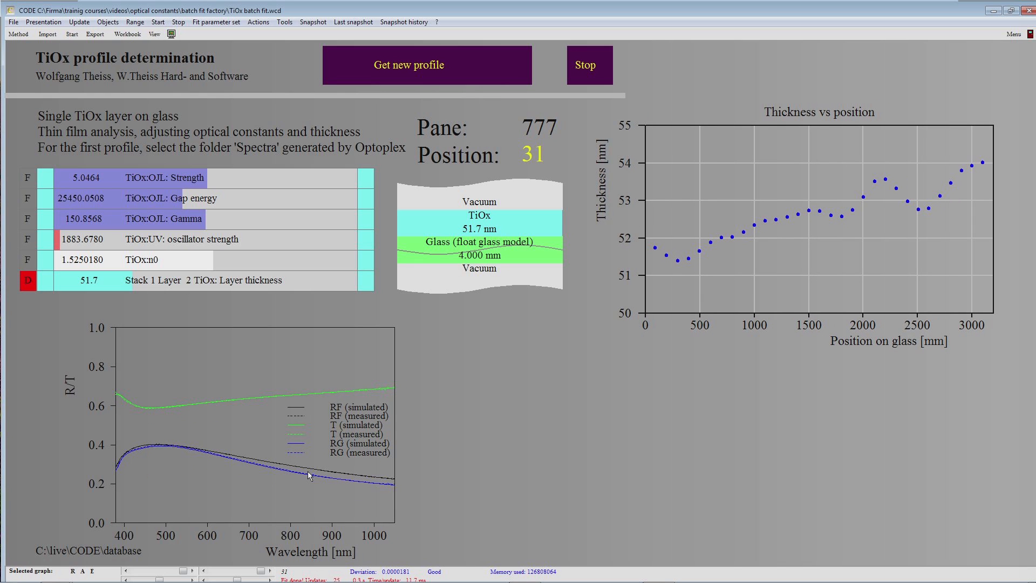
Reduce the spectra plot's height and width further and shift it beneath the fit parameter bars
drag(267, 526, 261, 488)
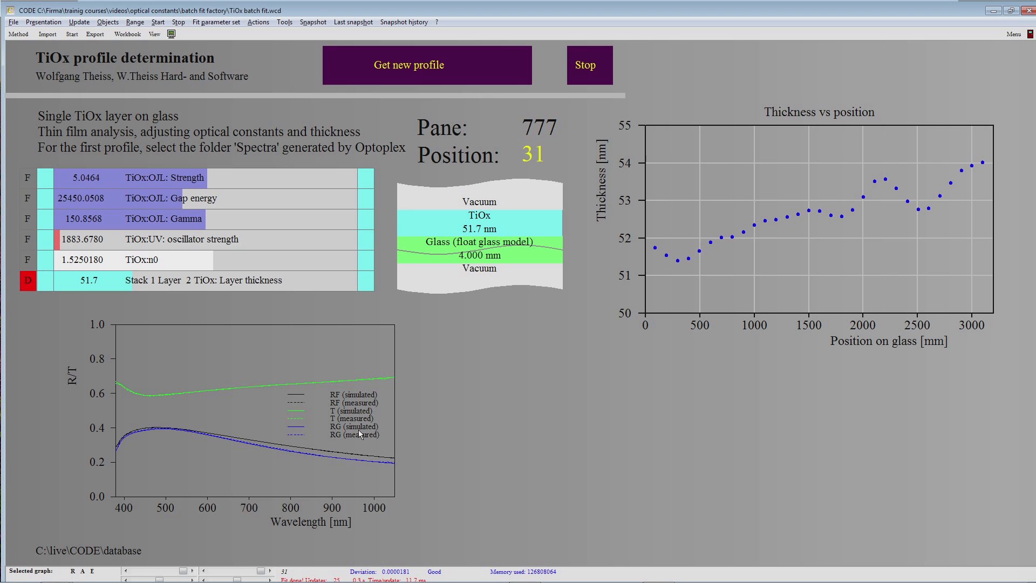
drag(342, 425, 341, 425)
drag(224, 394, 189, 395)
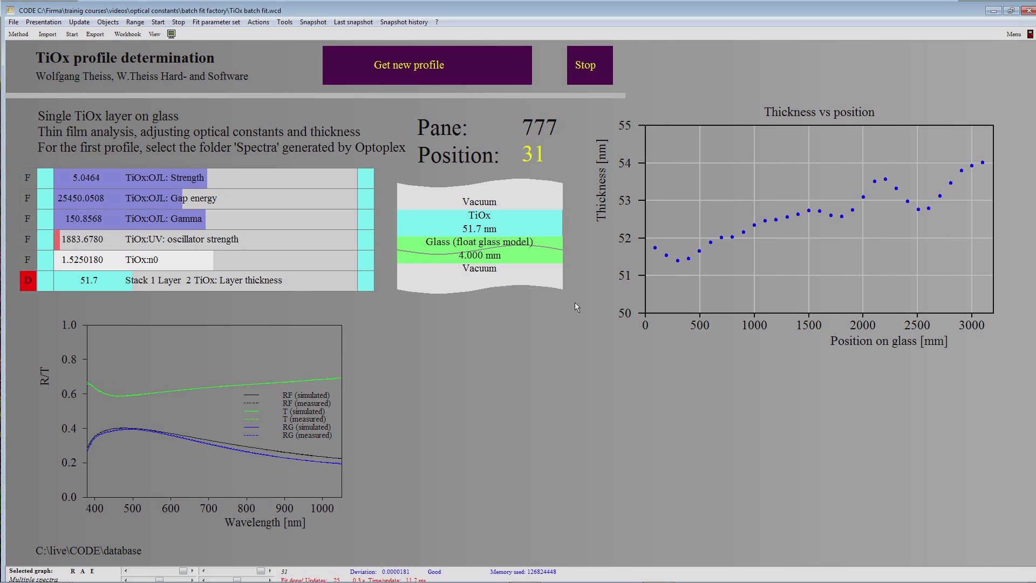
Resize the Thickness vs position graph slightly smaller and reposition it beside the layer stack
drag(655, 194, 685, 202)
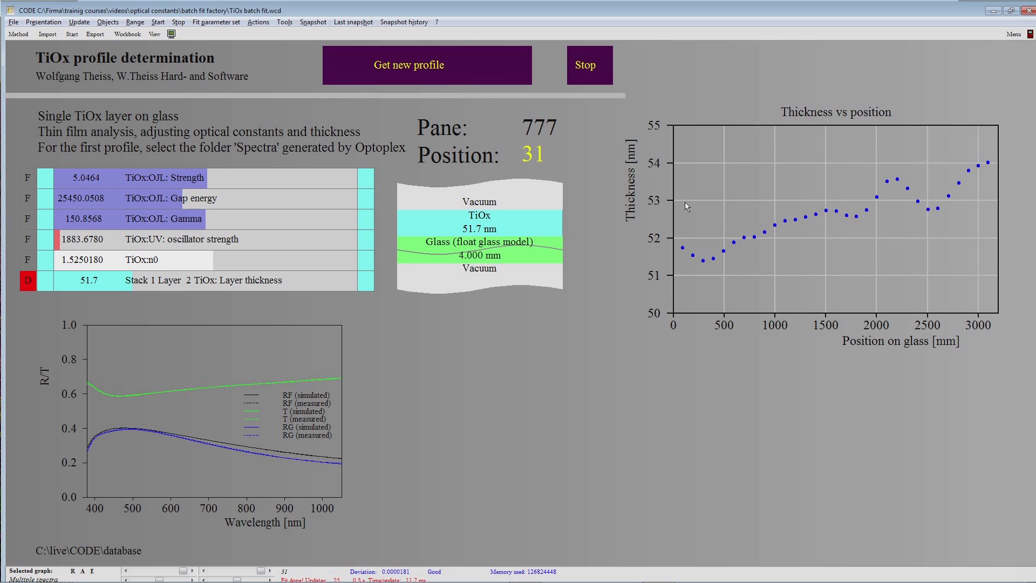
drag(844, 195, 823, 208)
drag(970, 242, 985, 244)
drag(826, 323, 820, 295)
drag(814, 191, 809, 210)
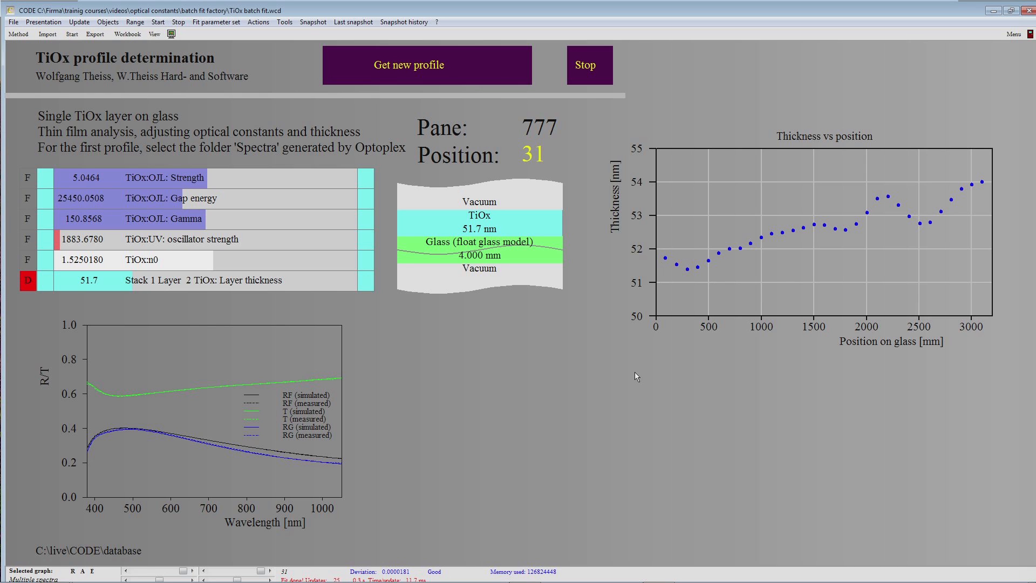
Open the batch control results and start looping through them from the first sample
key(F7)
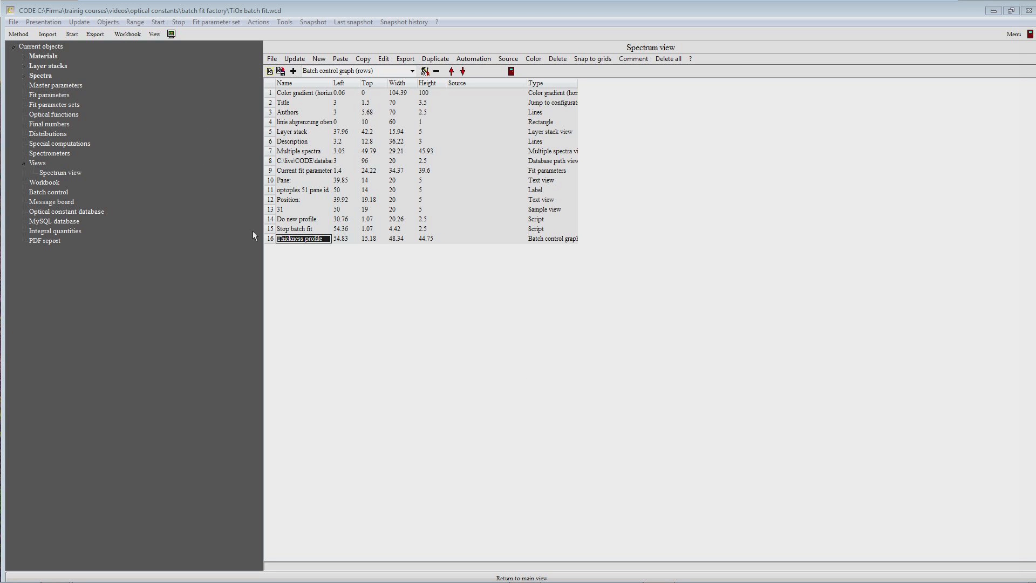
click(56, 193)
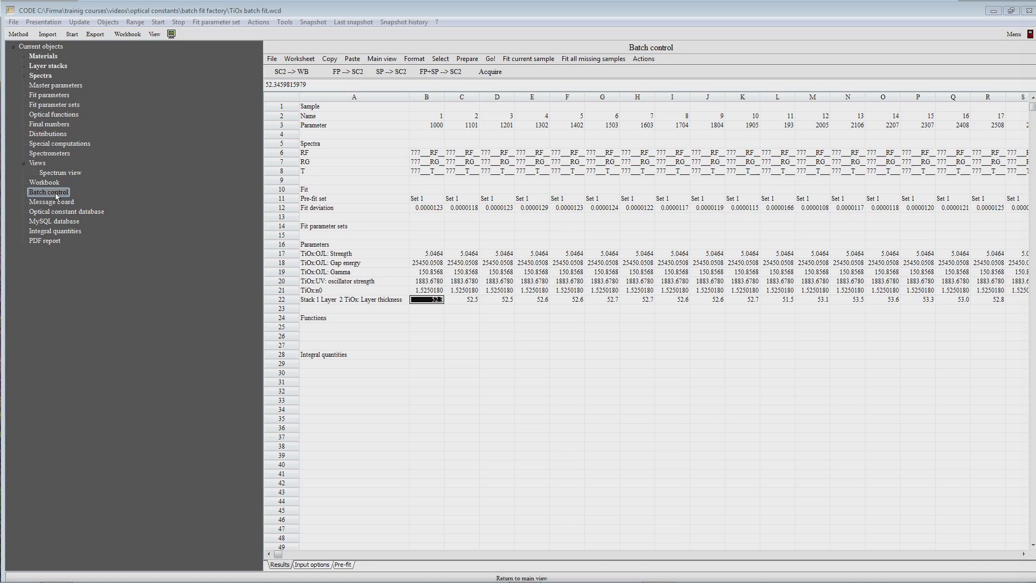
click(465, 263)
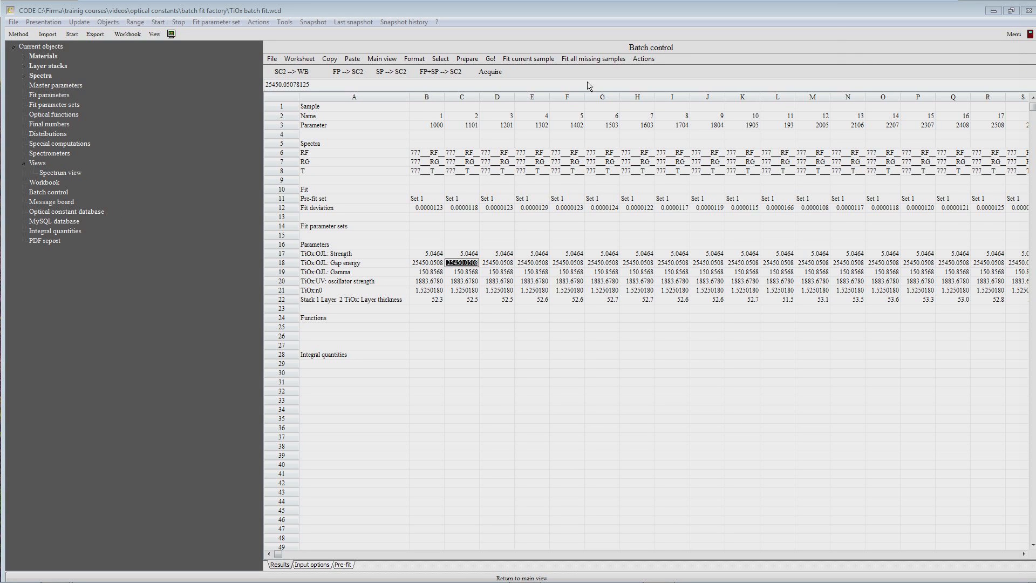
click(646, 60)
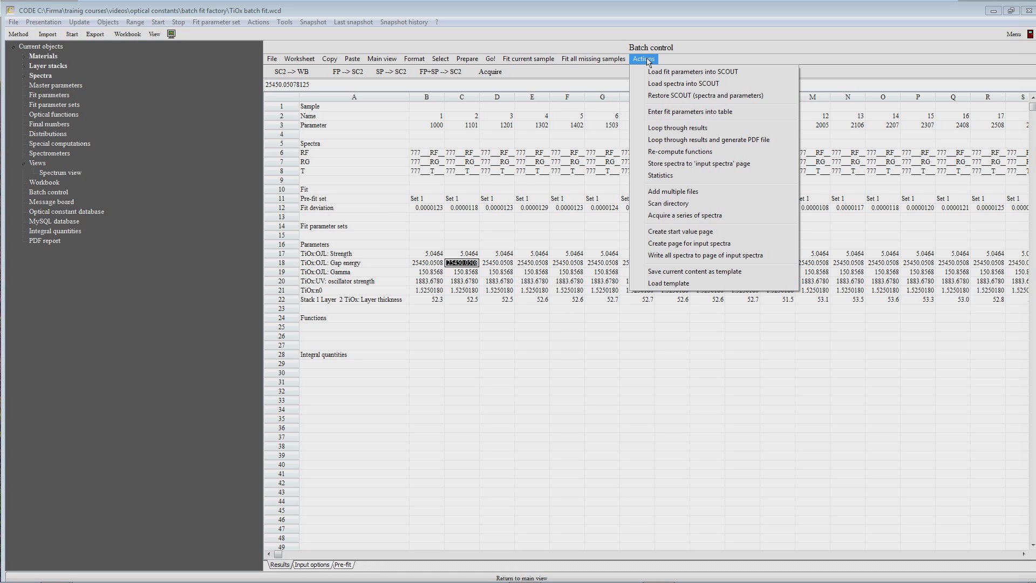
click(687, 129)
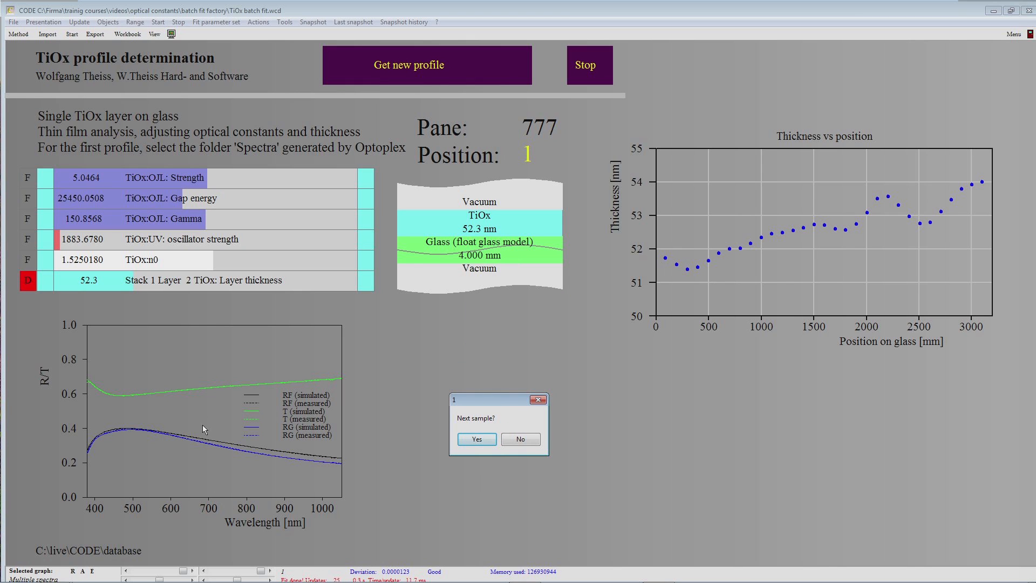
Step through the remaining batch samples up to sample 31, comparing the simulated and measured spectra for each one
click(477, 439)
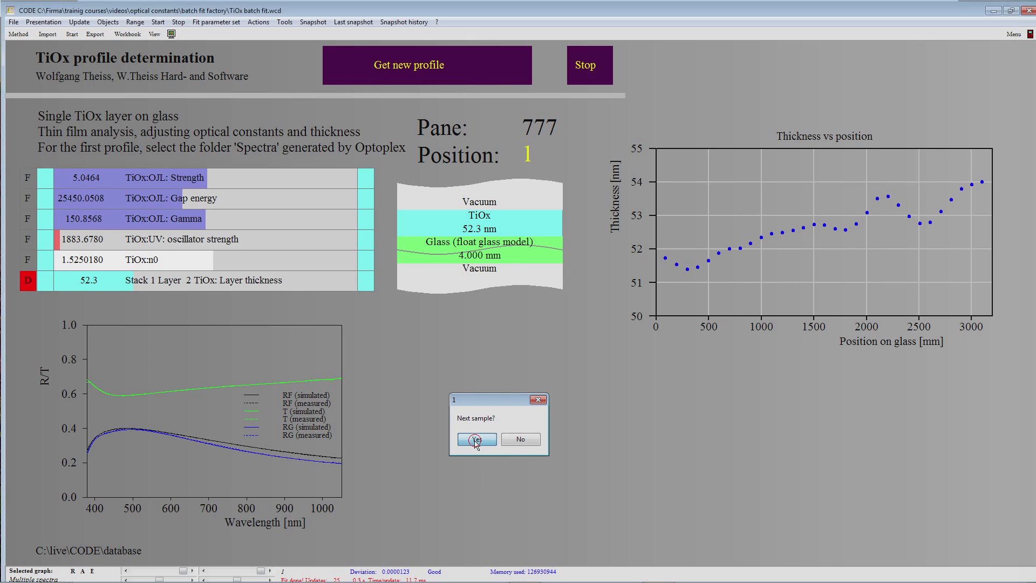
click(477, 440)
click(477, 439)
click(477, 440)
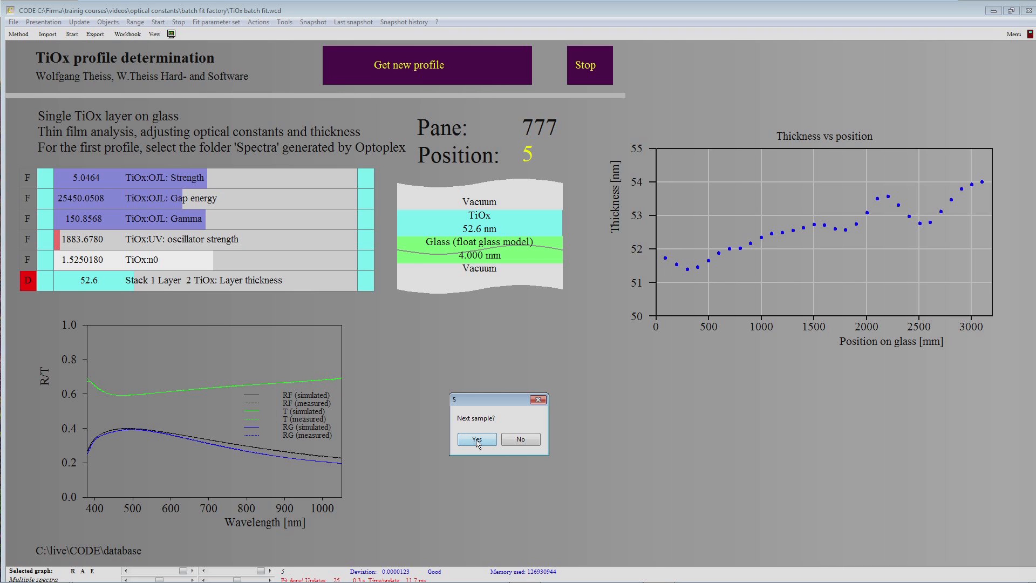
click(477, 440)
click(477, 439)
click(478, 439)
click(477, 439)
click(477, 440)
click(477, 440)
click(478, 439)
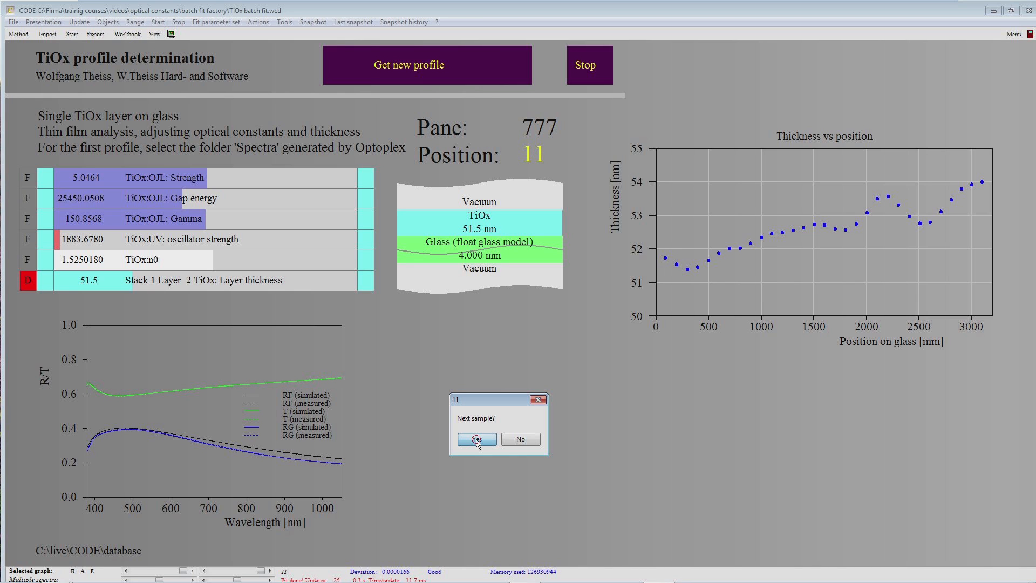
click(477, 440)
click(477, 439)
click(477, 440)
click(477, 439)
click(477, 439)
click(477, 439)
click(477, 439)
click(477, 439)
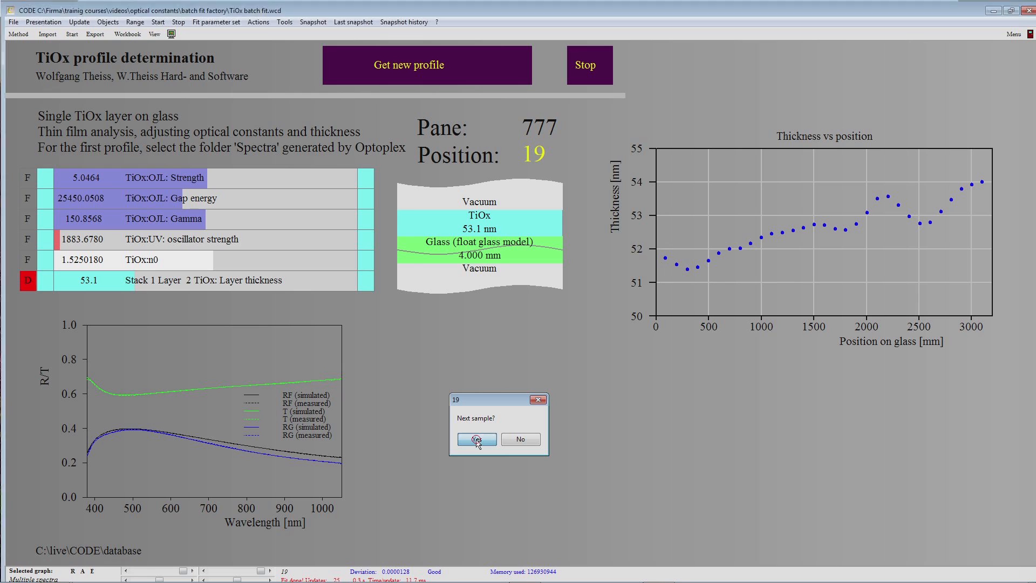
click(477, 439)
click(477, 439)
click(477, 439)
click(477, 439)
click(477, 439)
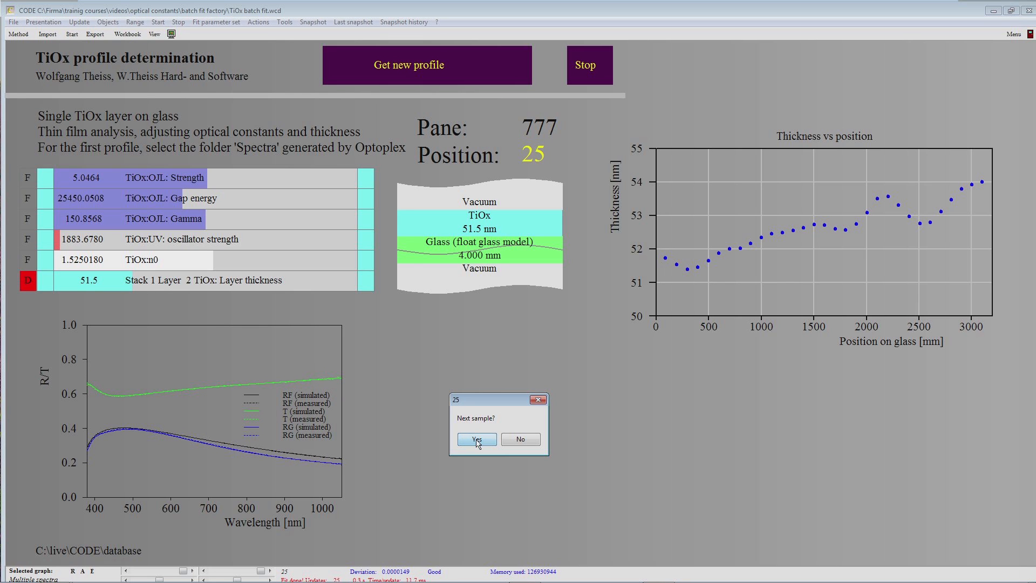
click(477, 439)
click(477, 439)
click(477, 439)
click(477, 439)
click(477, 440)
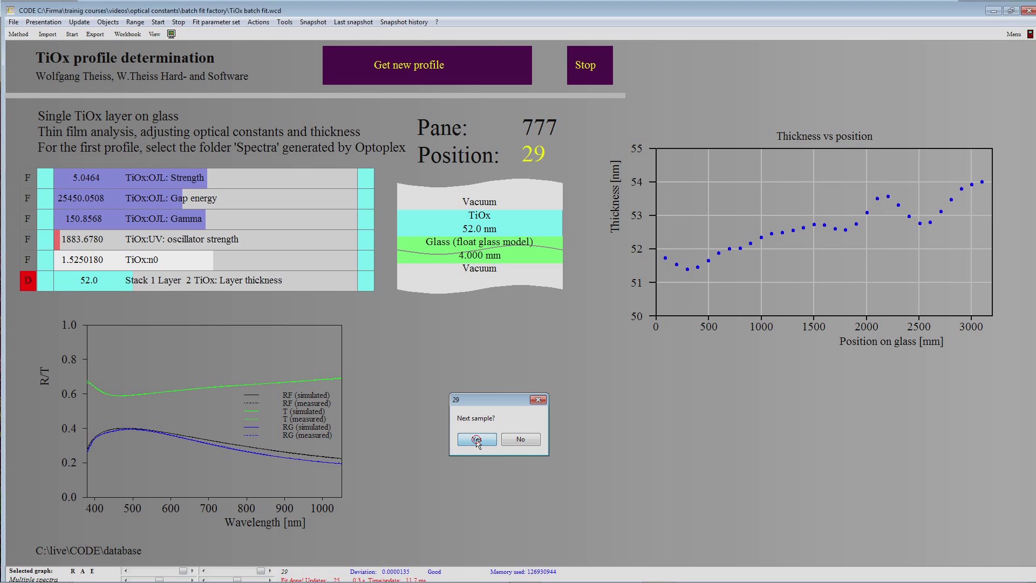
click(477, 439)
click(478, 439)
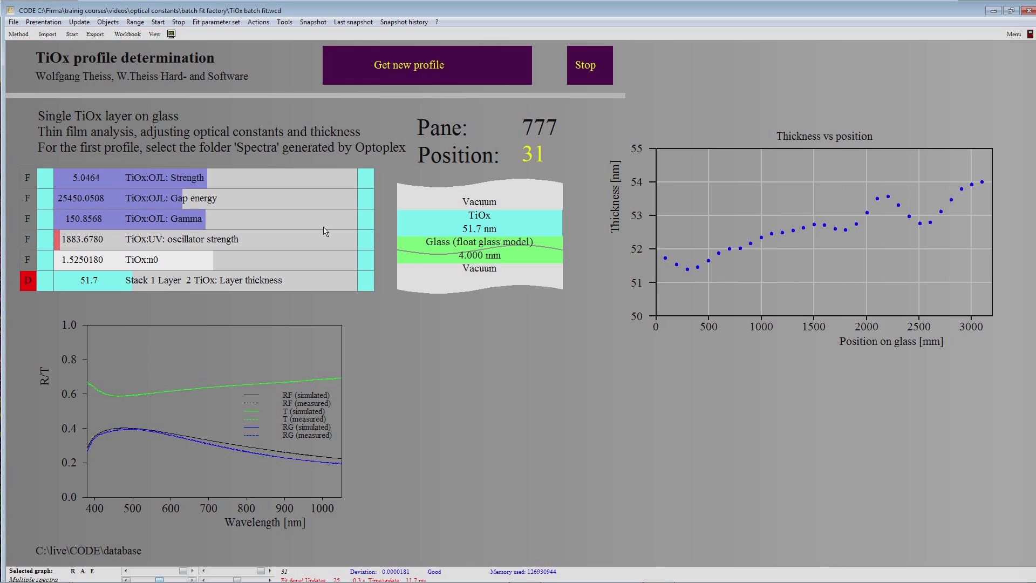
Set the variation of all fit parameters to Downhill simplex and return to the main view
double_click(211, 246)
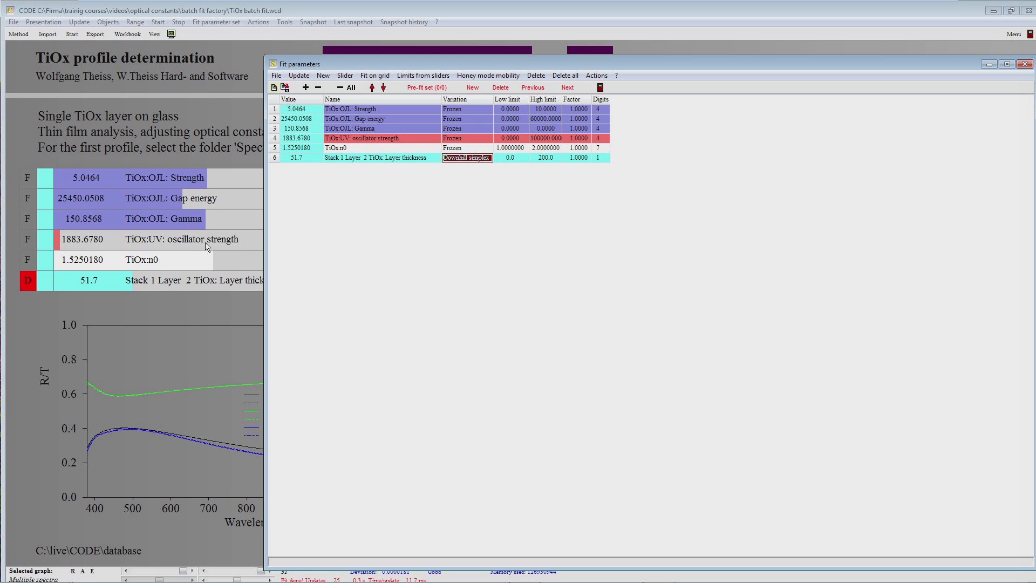
click(597, 76)
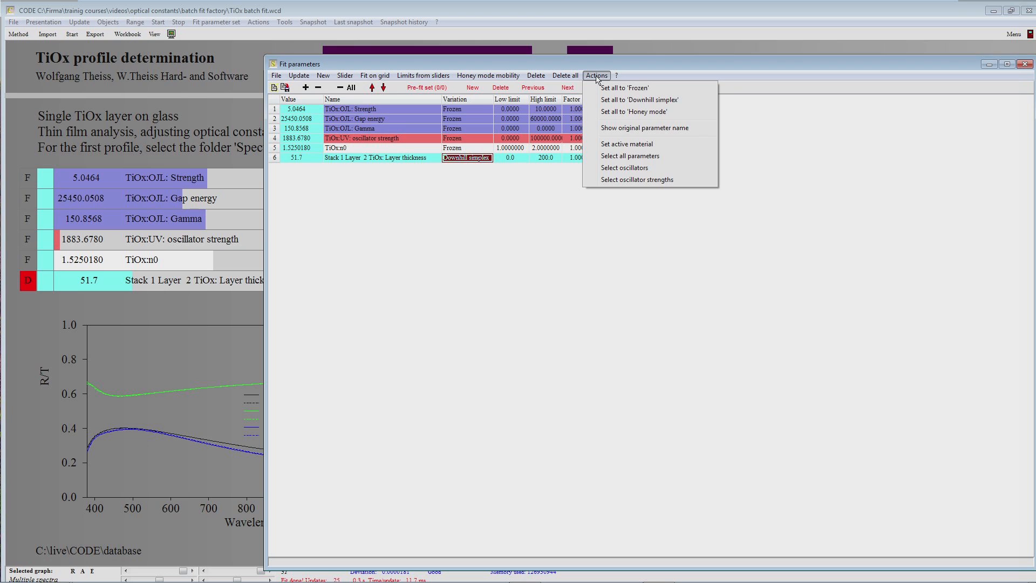
click(629, 100)
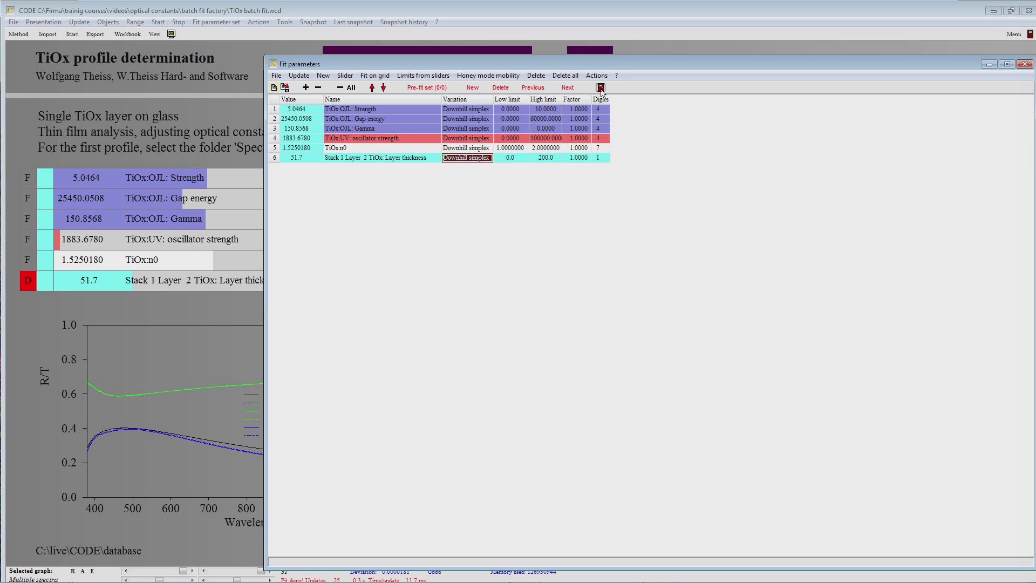
key(Escape)
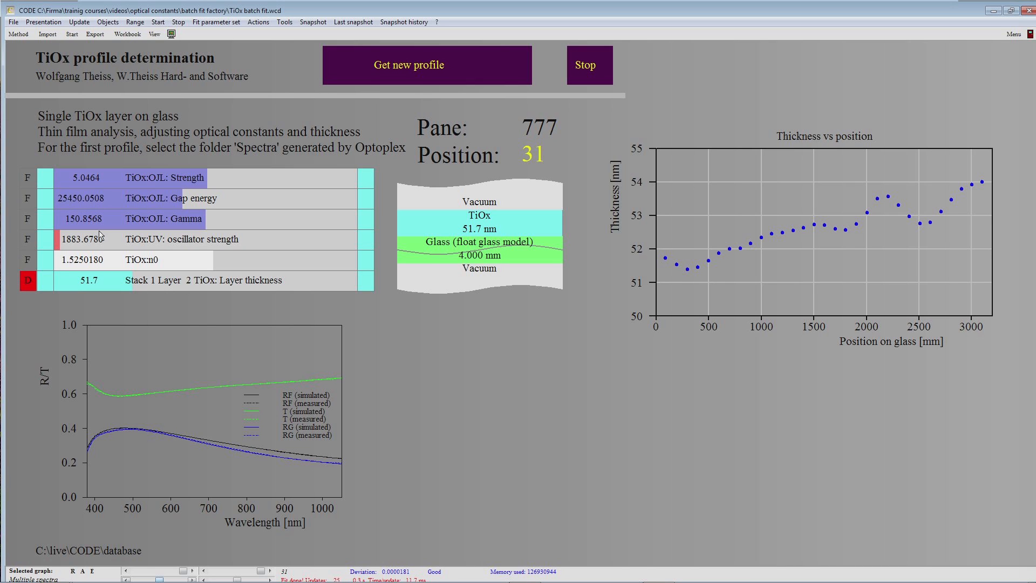
Rerun the batch fit in batch control with all fit parameters released
click(80, 25)
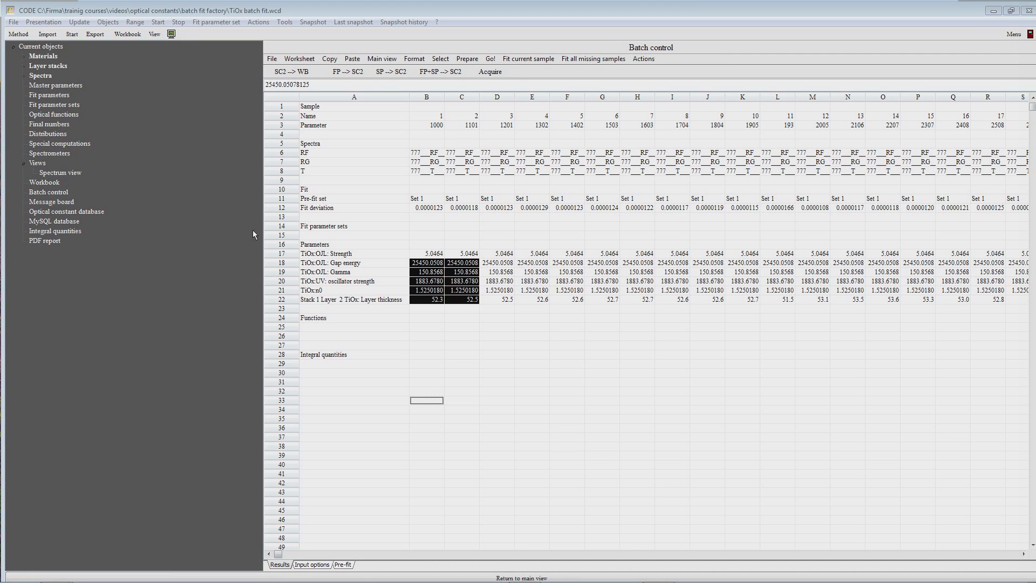
click(513, 203)
click(532, 263)
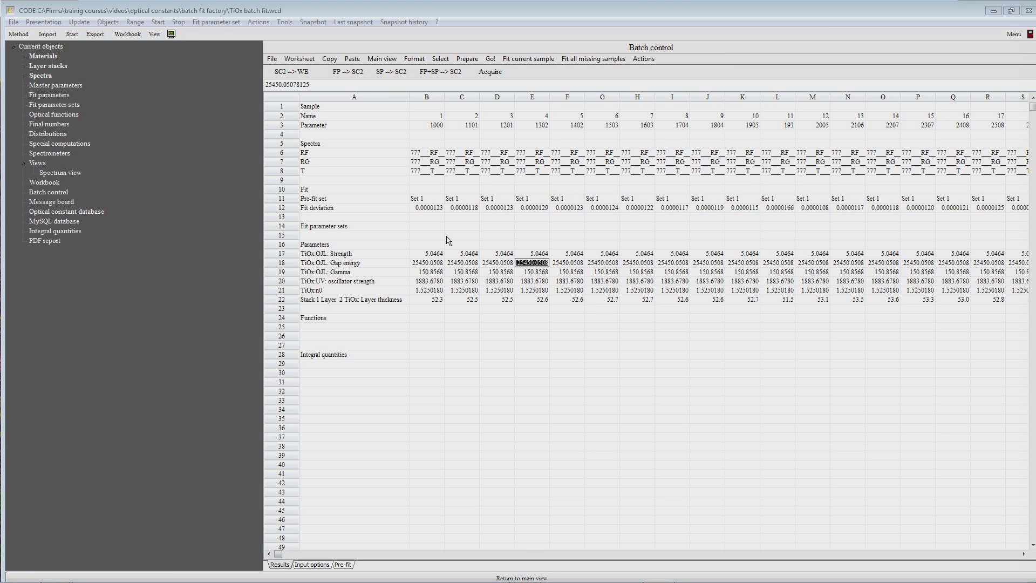
click(491, 60)
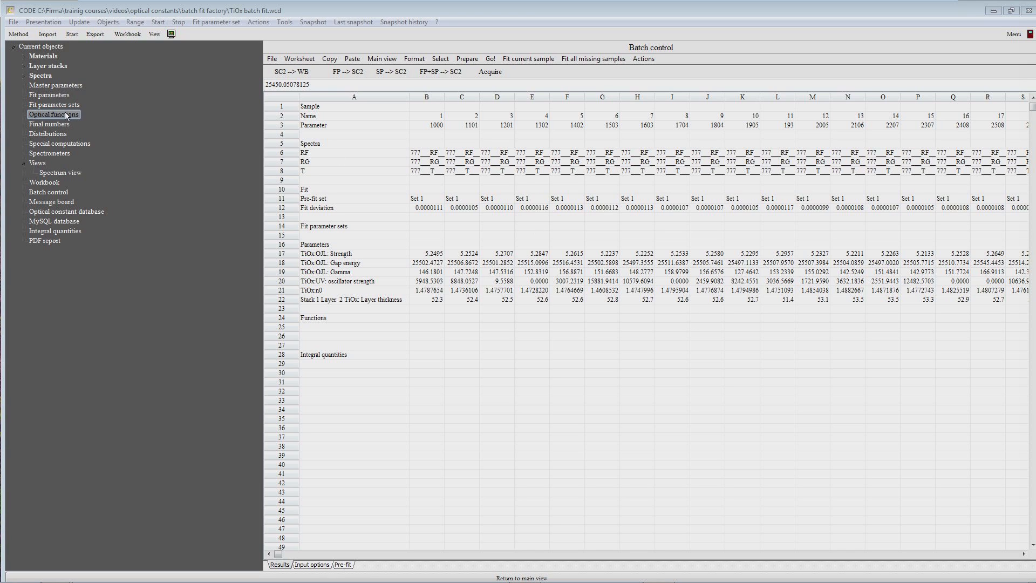
Assign the material template "n at 400 nm" to the first entry in the optical functions list
click(50, 115)
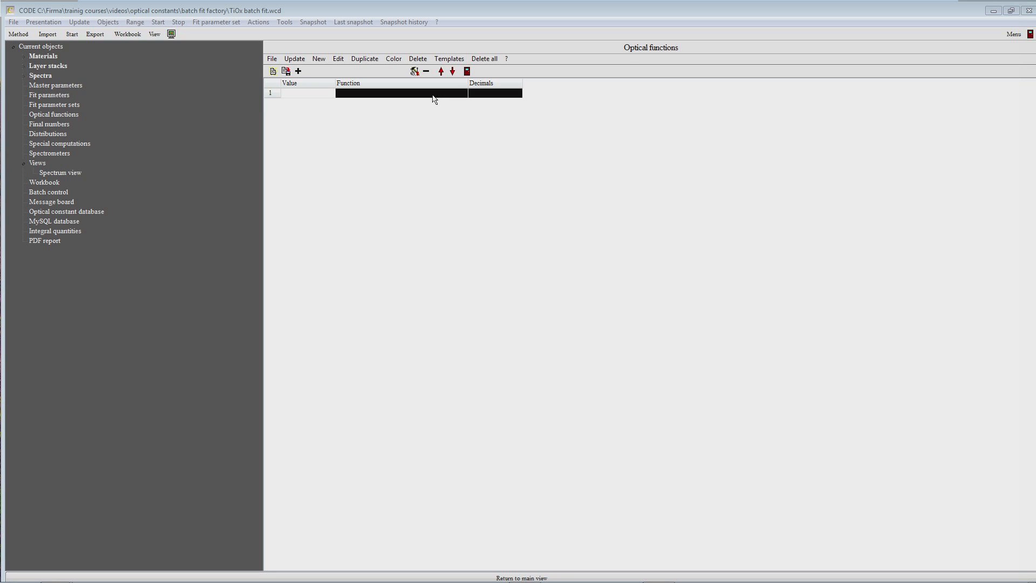
click(452, 62)
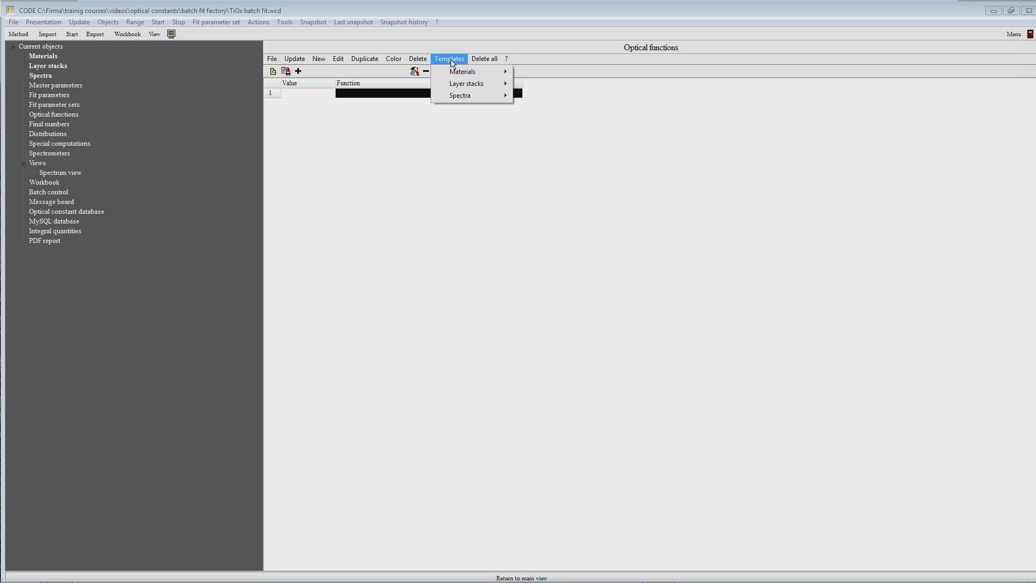
mouse_move(463, 75)
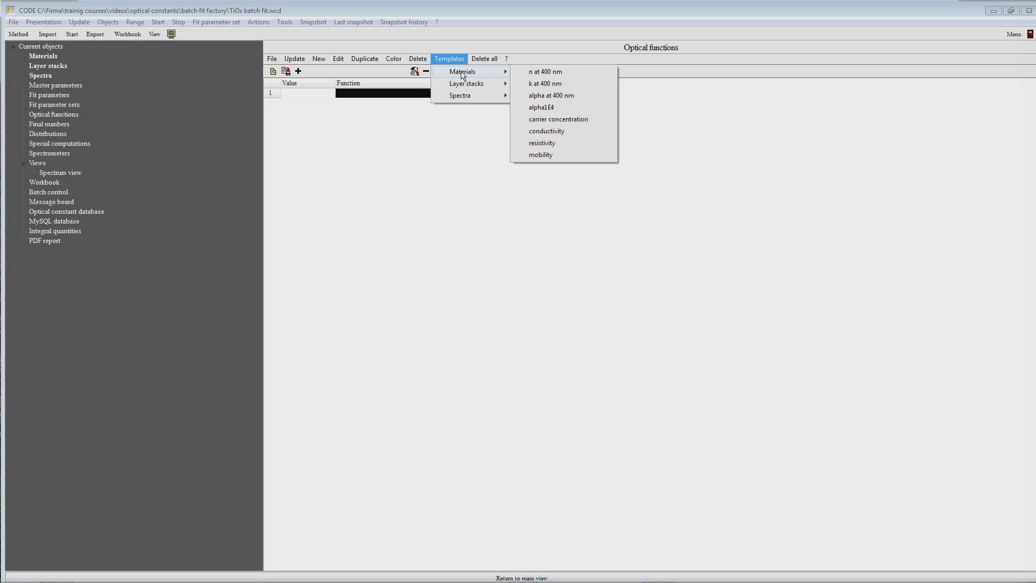
click(558, 75)
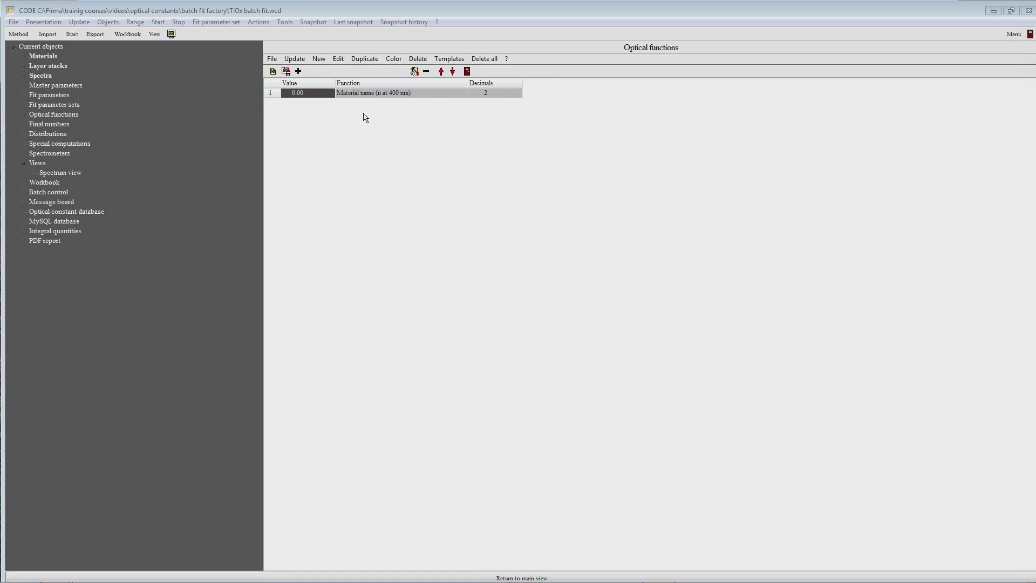
Replace the placeholder material name in the first optical function with TiOx, giving "TiOx (n at 400 nm)"
click(362, 96)
click(368, 96)
click(371, 94)
key(BackSpace)
key(BackSpace)
key(BackSpace)
key(BackSpace)
key(BackSpace)
key(BackSpace)
key(BackSpace)
key(BackSpace)
key(BackSpace)
key(BackSpace)
key(BackSpace)
key(BackSpace)
key(BackSpace)
text(TiOx)
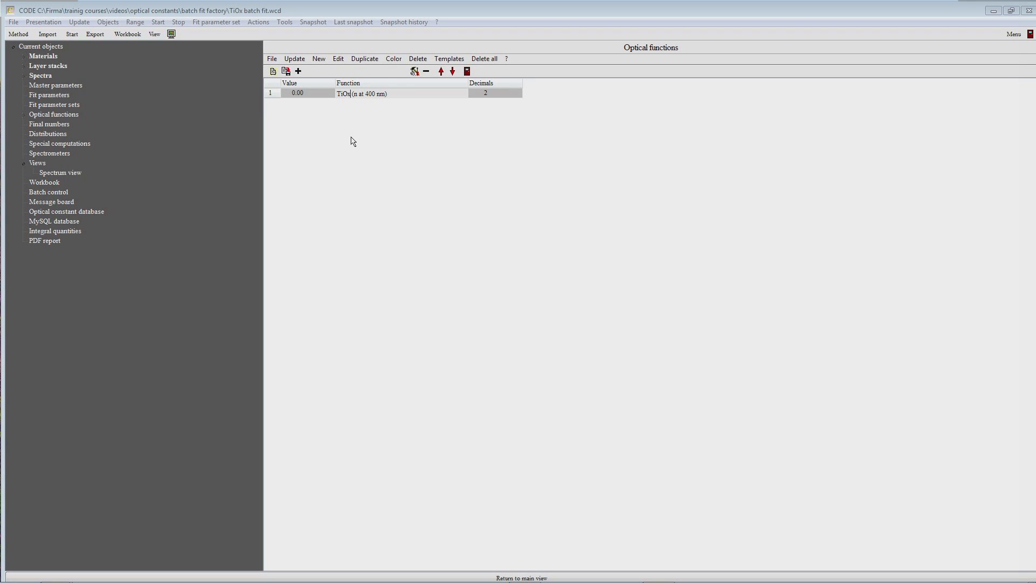
key(Return)
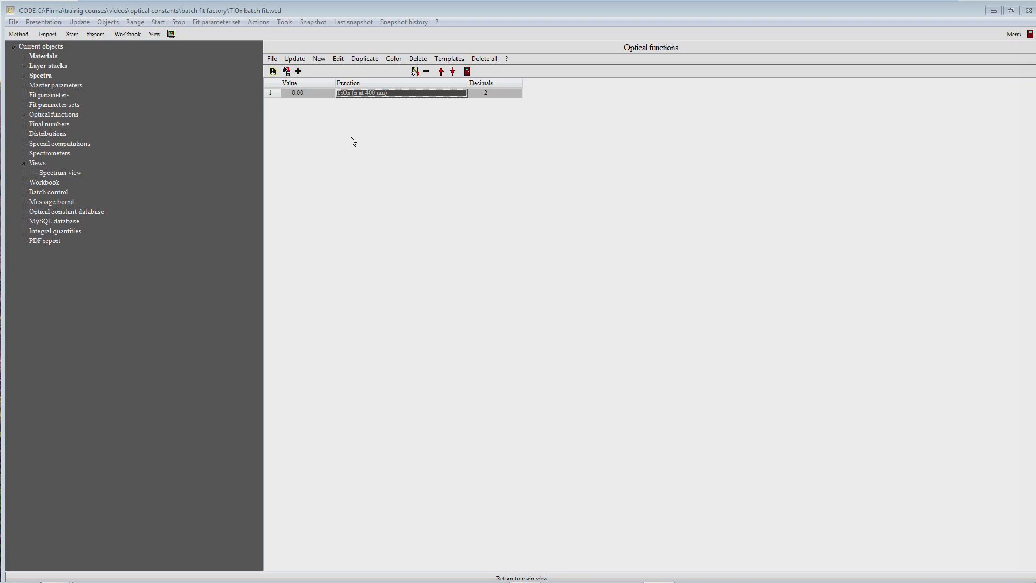
Check the function's material name against the materials list, then set its decimals to 4 and update its value
click(42, 58)
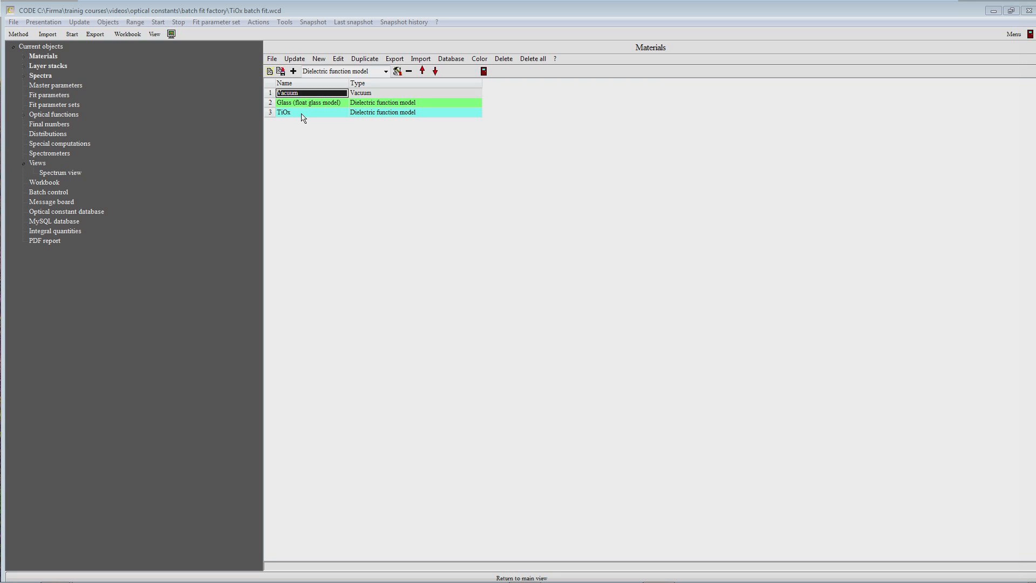
click(59, 117)
click(349, 96)
click(349, 96)
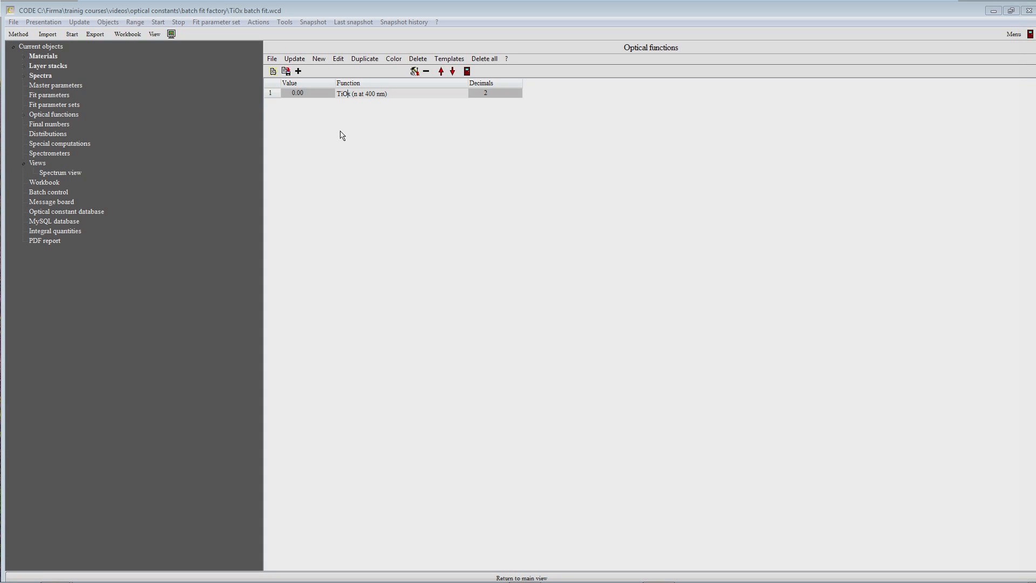
click(484, 95)
text(4)
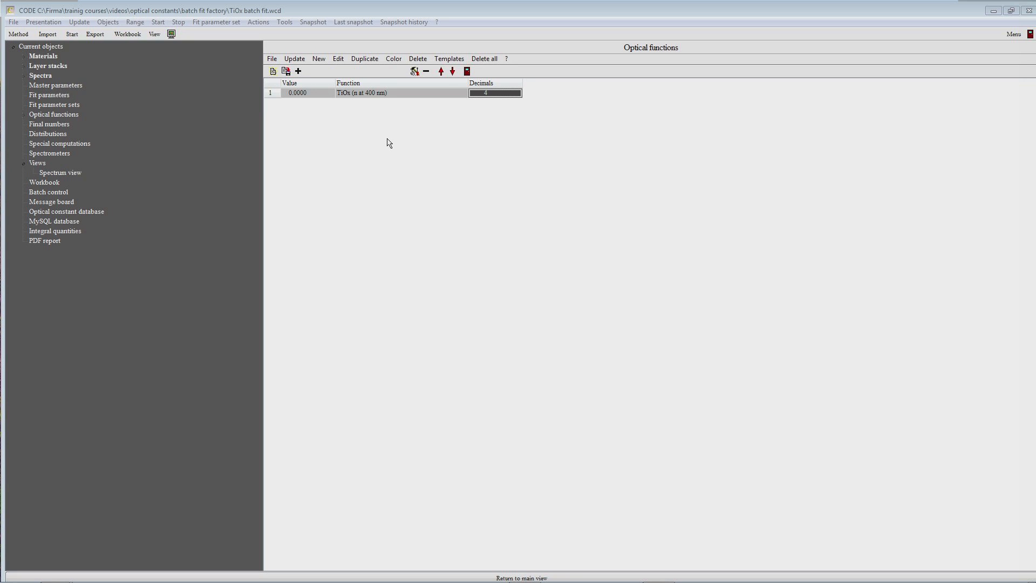
click(294, 59)
Add a second optical function, "TiOx (n at 1000 nm)", by copying the first function's text and changing the wavelength
click(298, 70)
click(348, 96)
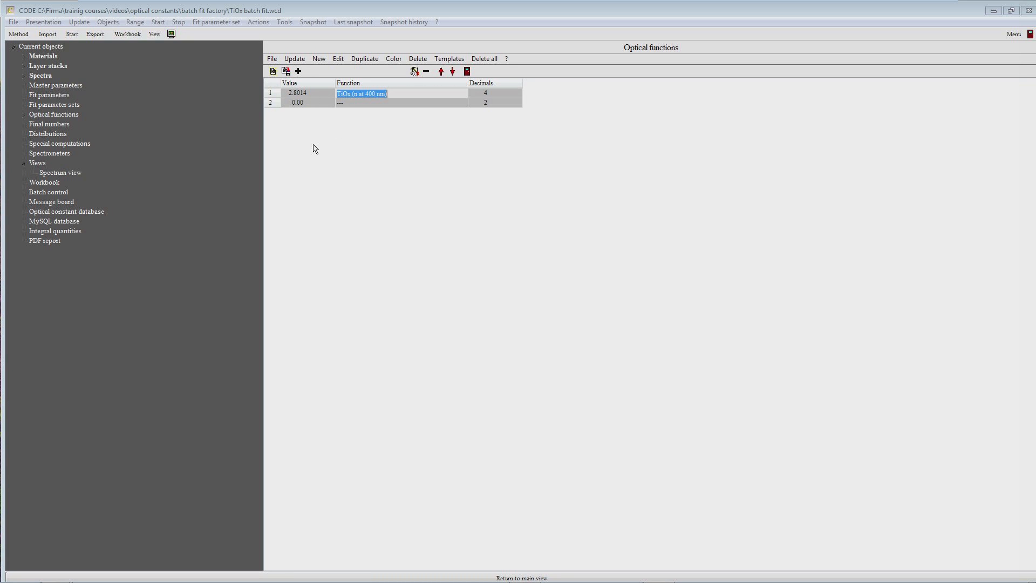
key(ctrl+c)
key(Down)
key(ctrl+v)
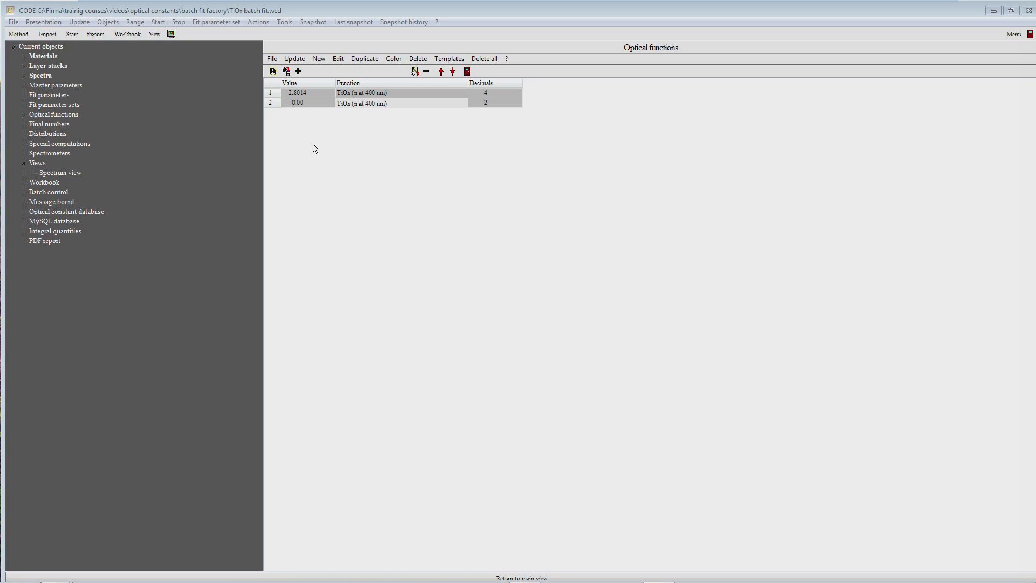
key(Left)
key(Right)
key(Left)
key(Left)
key(BackSpace)
text(10)
key(Return)
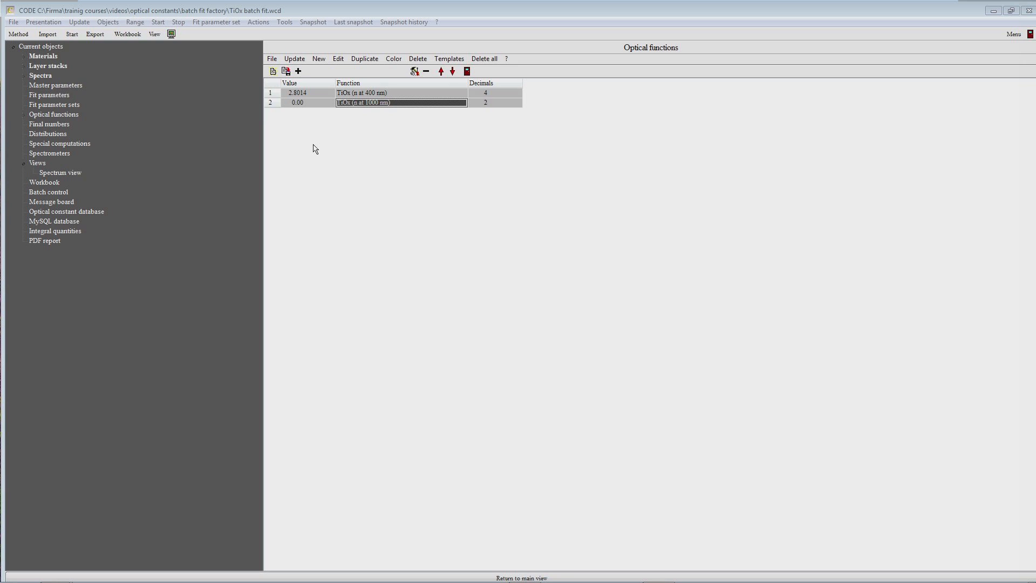
Set the decimals of the 1000 nm optical function to 4 and update the function values
click(486, 102)
text(4)
key(Return)
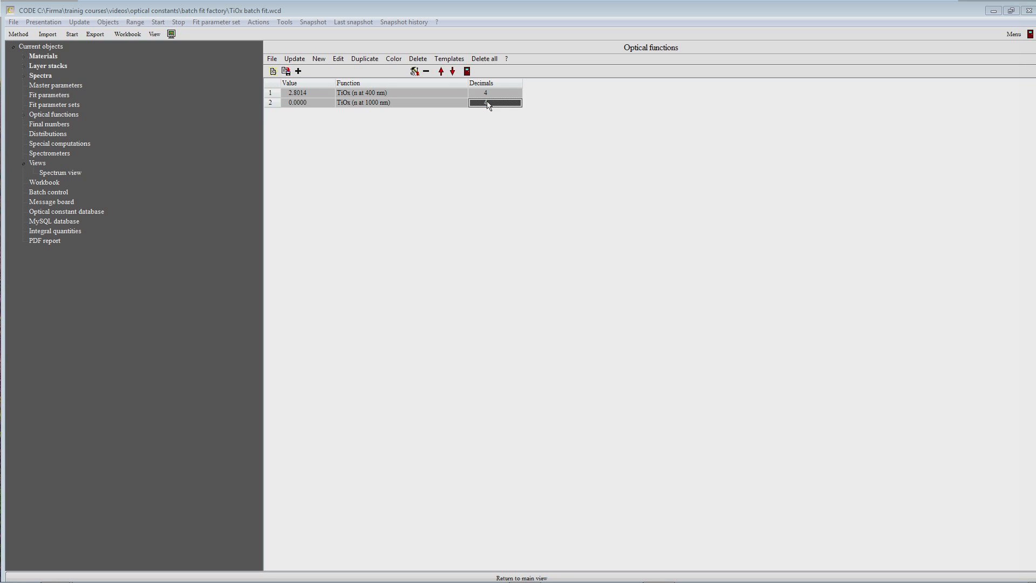
click(298, 61)
click(453, 64)
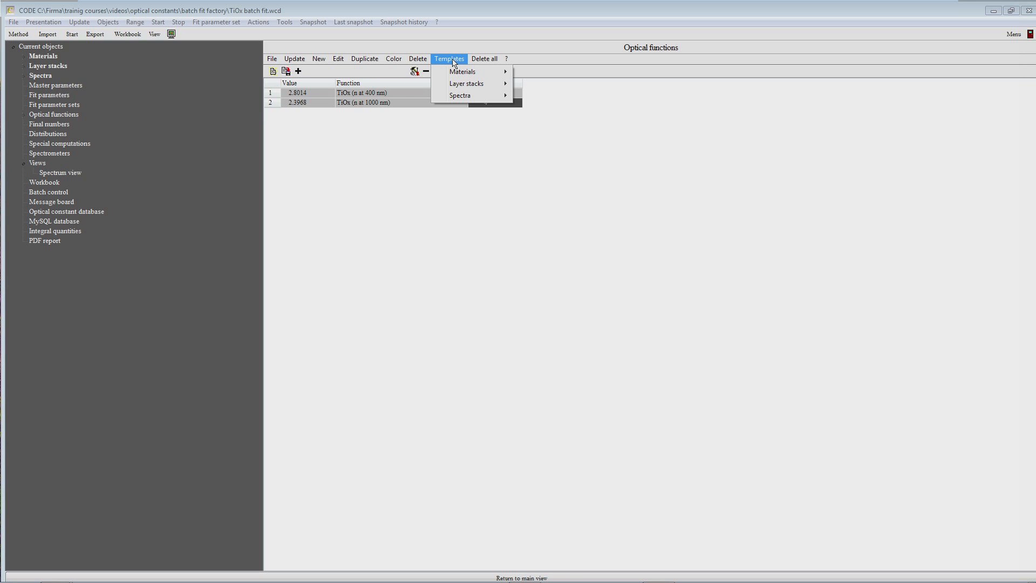
mouse_move(461, 88)
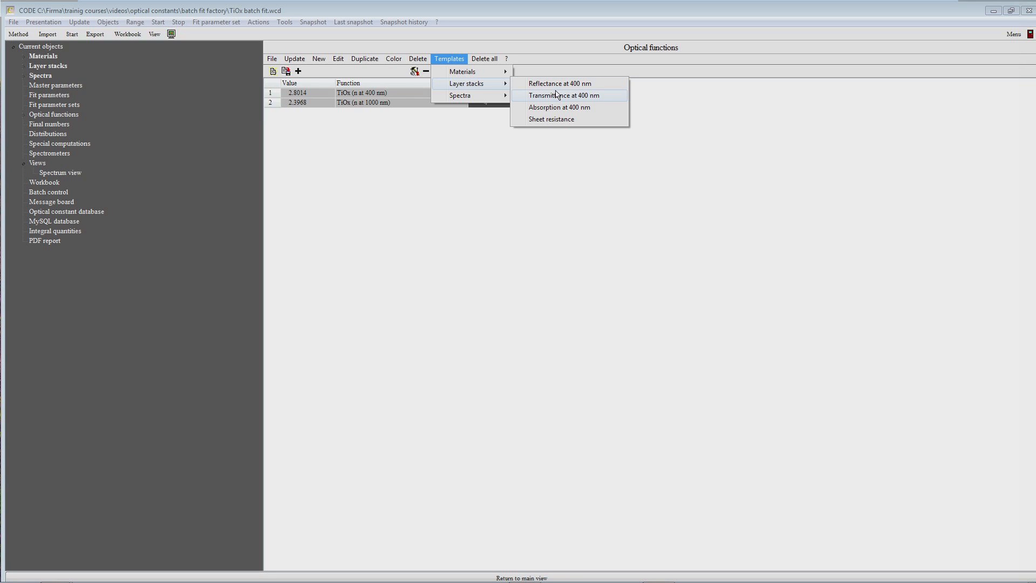
click(556, 124)
click(451, 59)
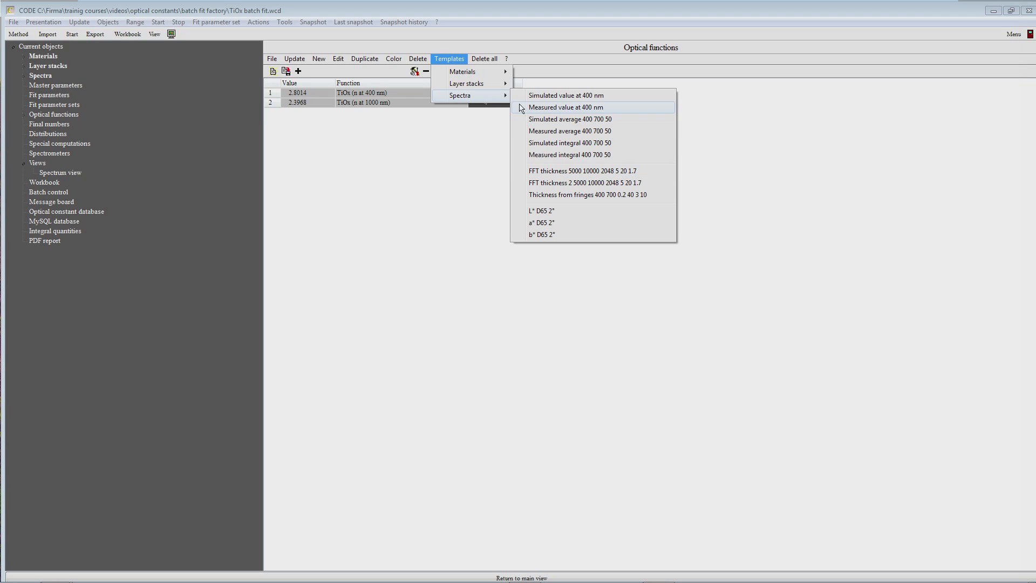
click(472, 143)
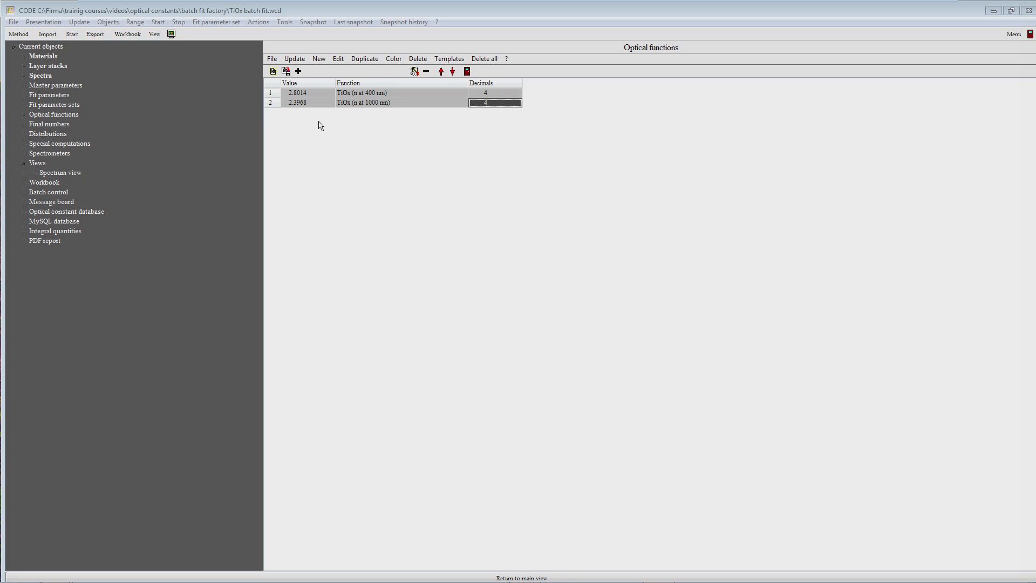
Add the TiOx (n at 400 nm) optical function to the spectrum view's item list and name it "TiOx, n at 400 nm:"
click(80, 175)
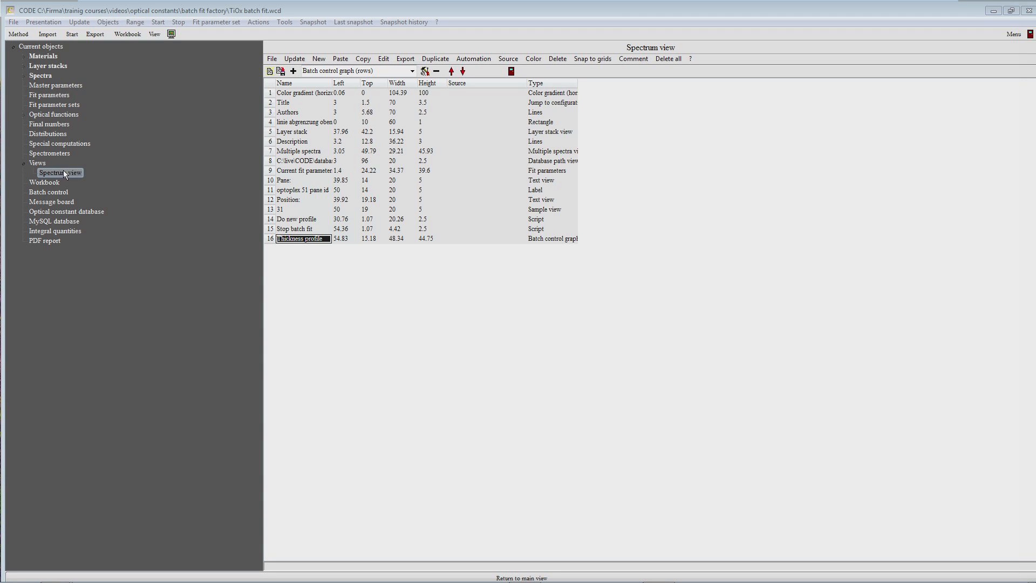
click(21, 115)
click(48, 154)
drag(124, 173, 303, 283)
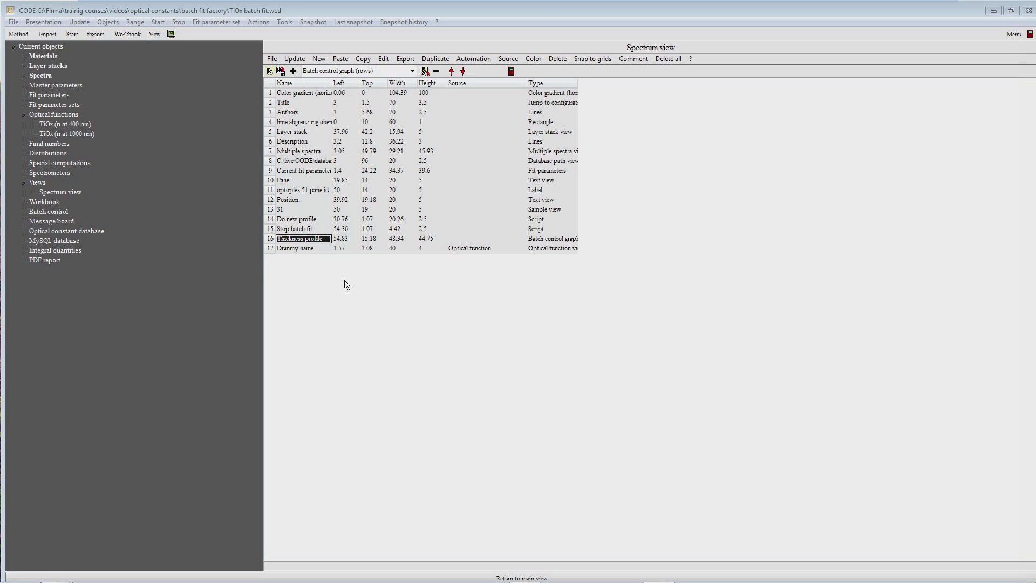
click(314, 250)
text(TiOx, n at 400 nm)
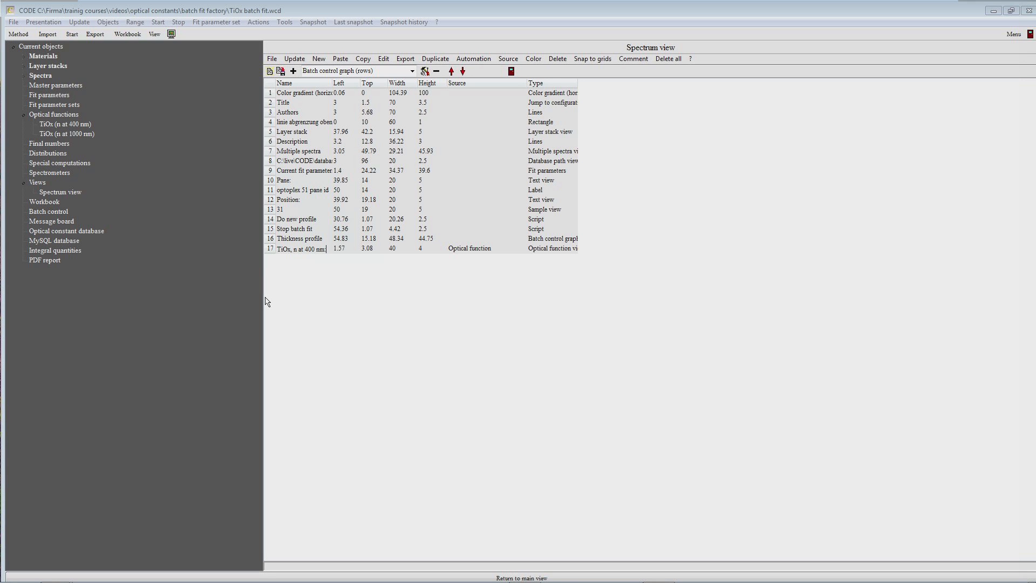
key(Return)
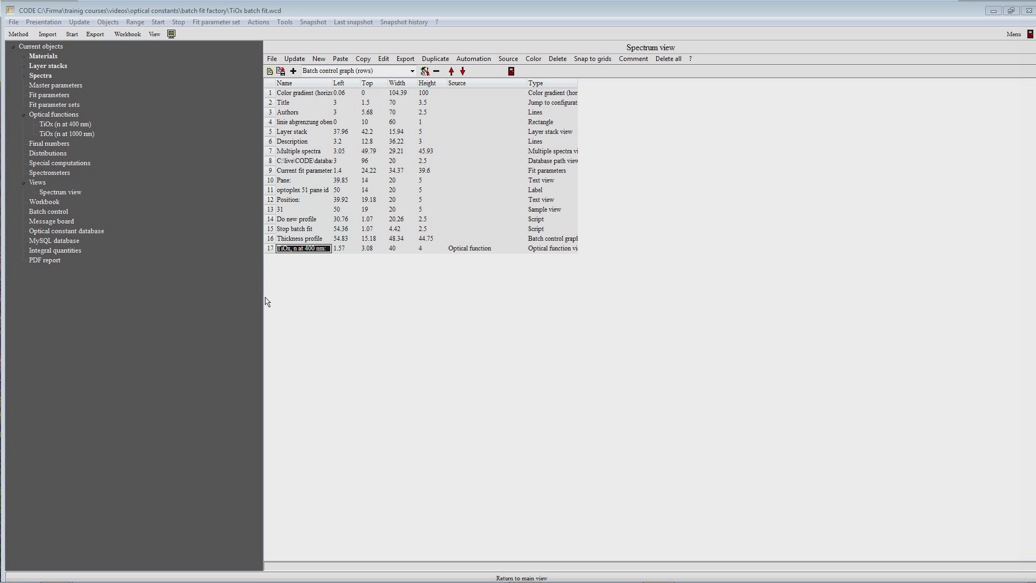
Set the width of the "TiOx, n at 400 nm:" view item to 20 and place it beneath the thickness graph
click(186, 577)
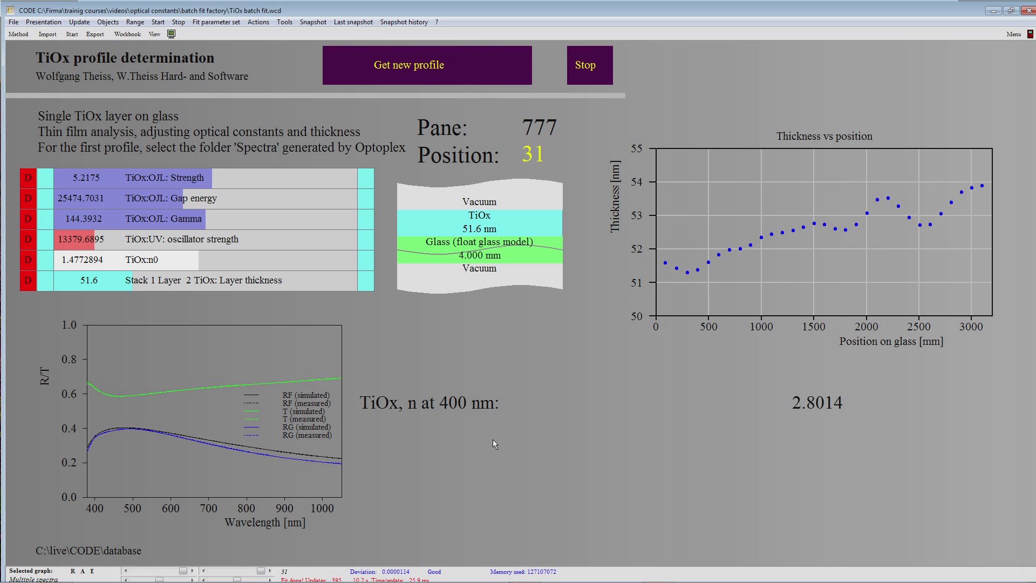
double_click(426, 442)
click(409, 266)
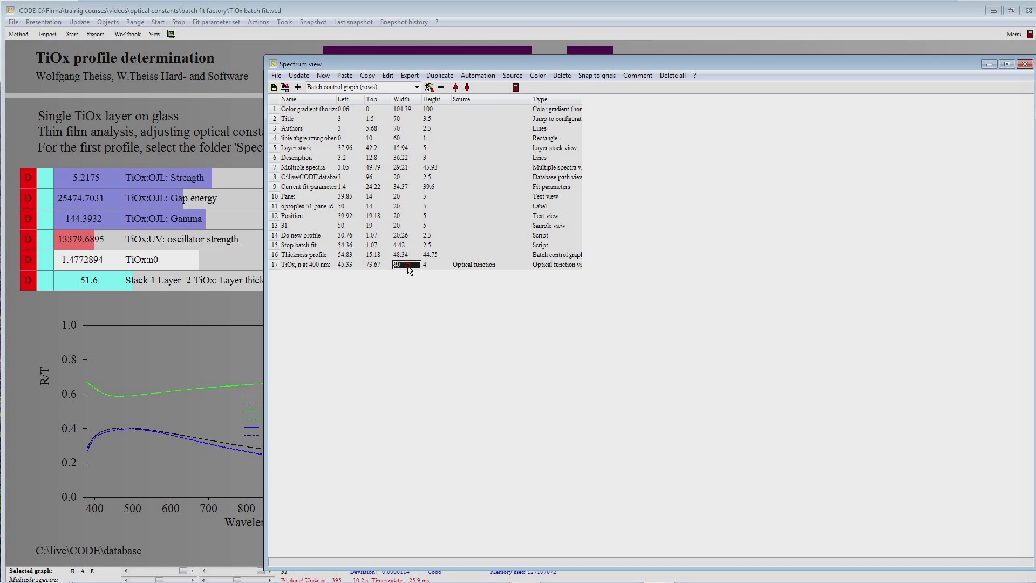
text(20)
key(Return)
click(193, 304)
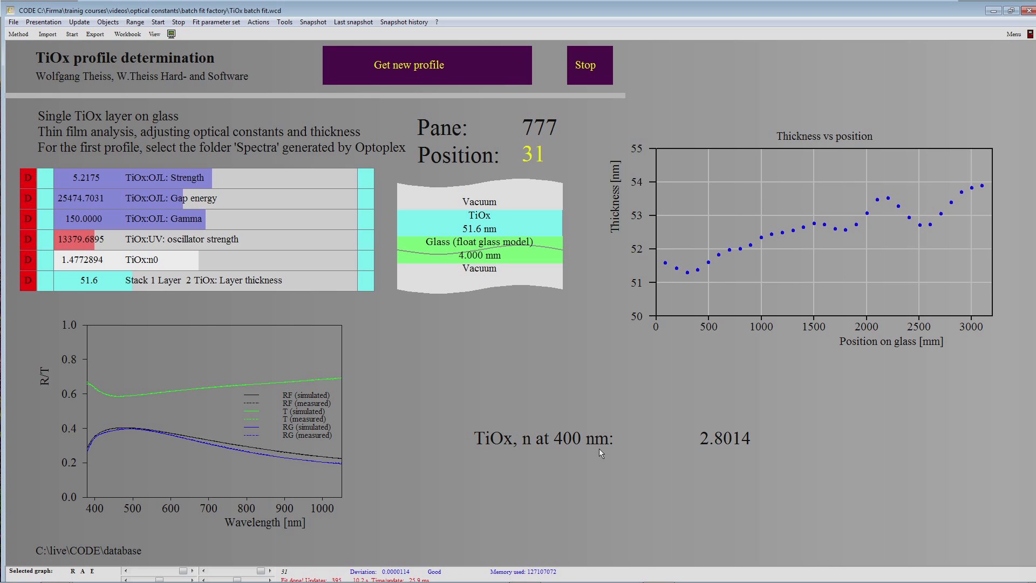
drag(574, 433, 634, 445)
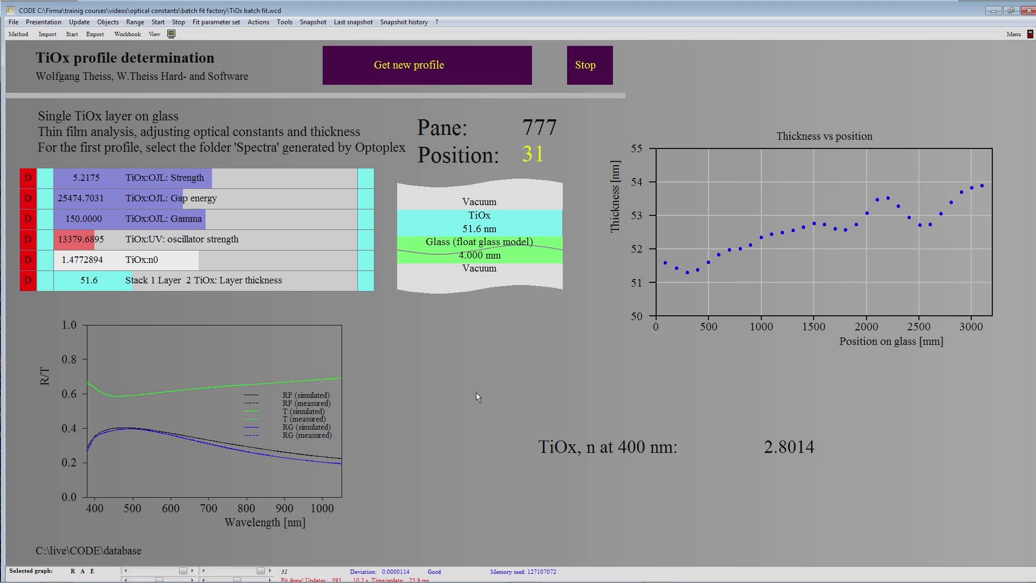
Loop through the batch fit results sample by sample up to sample 22, watching TiOx n at 400 nm, then stop
key(F7)
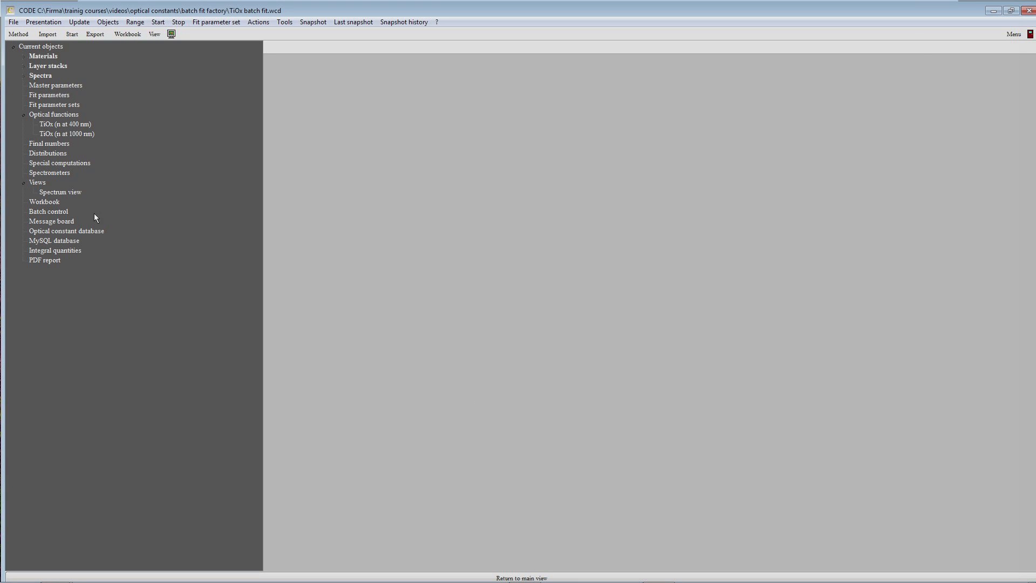
right_click(79, 193)
click(65, 211)
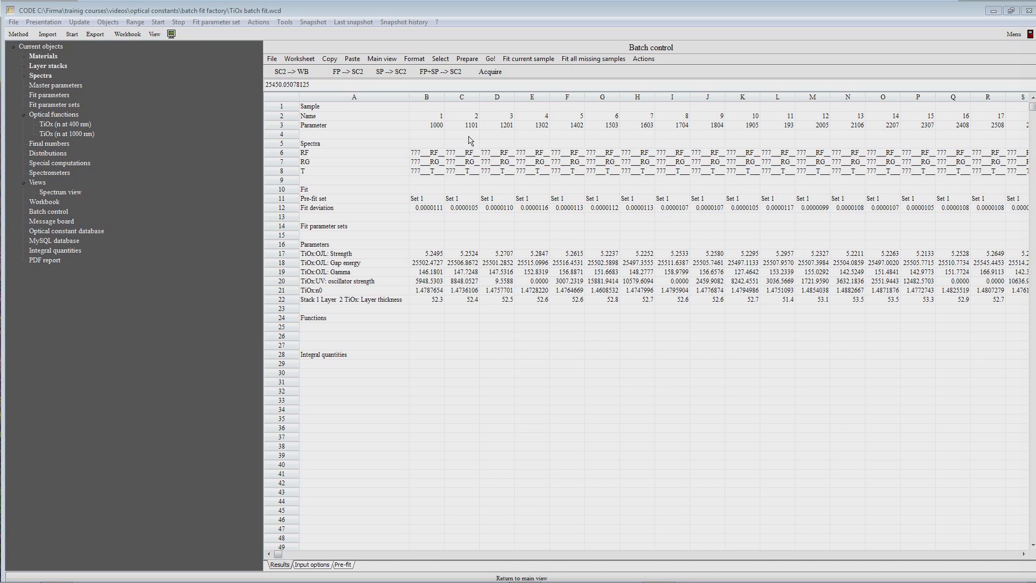
click(643, 59)
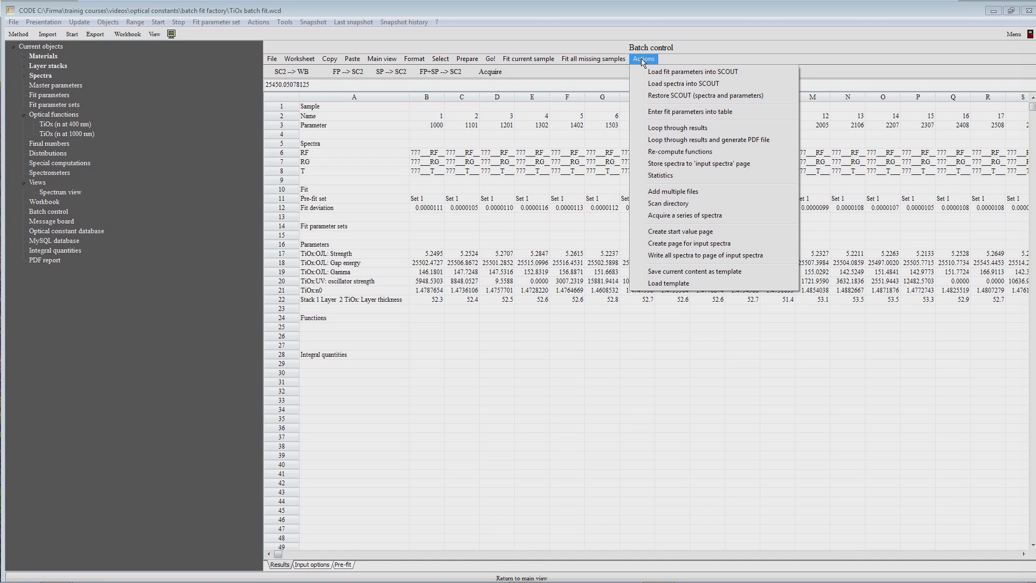
click(678, 128)
click(496, 306)
click(496, 306)
click(496, 306)
click(502, 306)
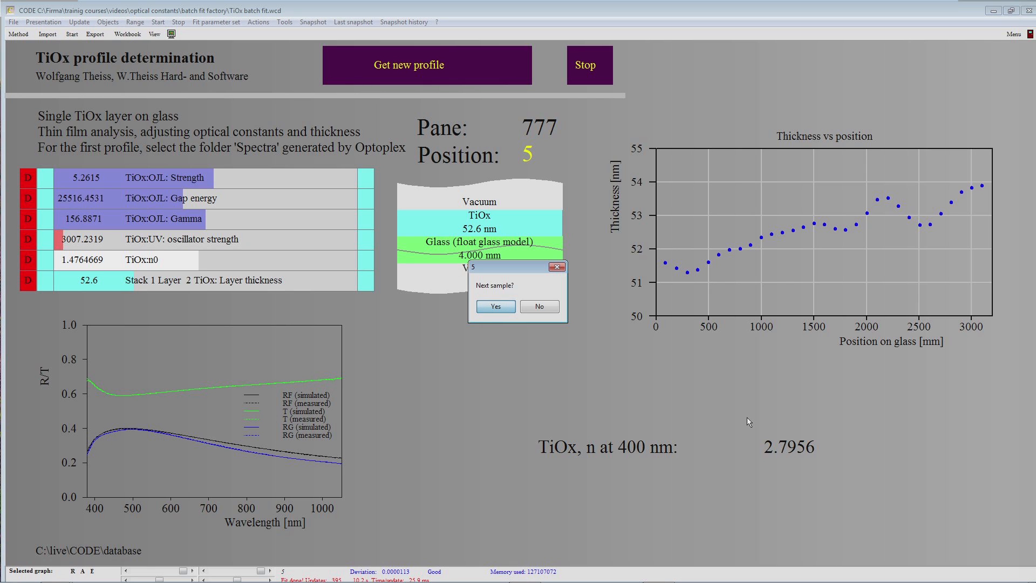
click(496, 306)
click(496, 306)
click(496, 306)
click(496, 306)
click(496, 306)
click(495, 306)
click(496, 306)
click(496, 306)
click(496, 306)
click(496, 306)
click(495, 306)
click(496, 306)
click(495, 307)
click(496, 306)
click(495, 306)
click(495, 306)
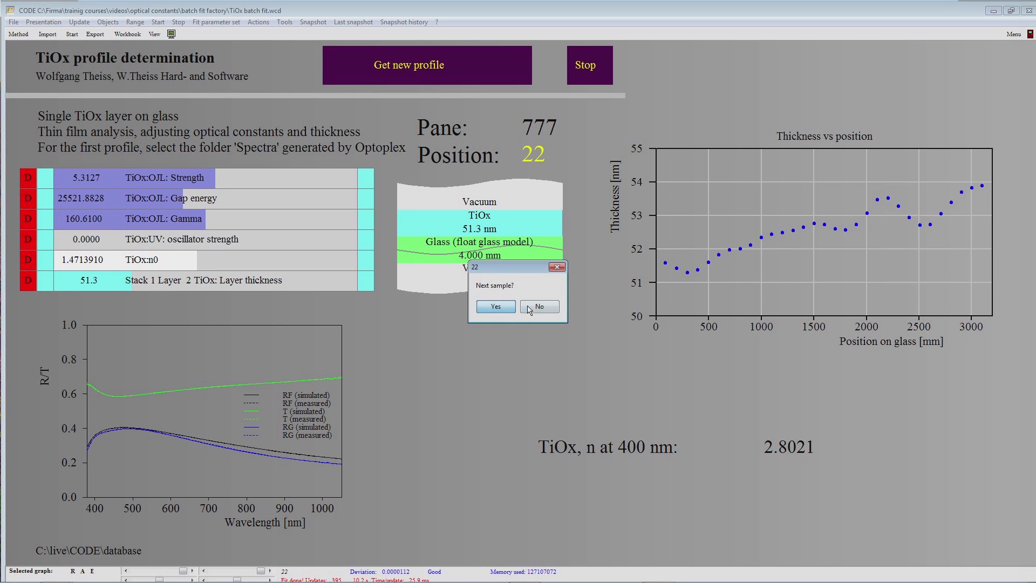
click(538, 307)
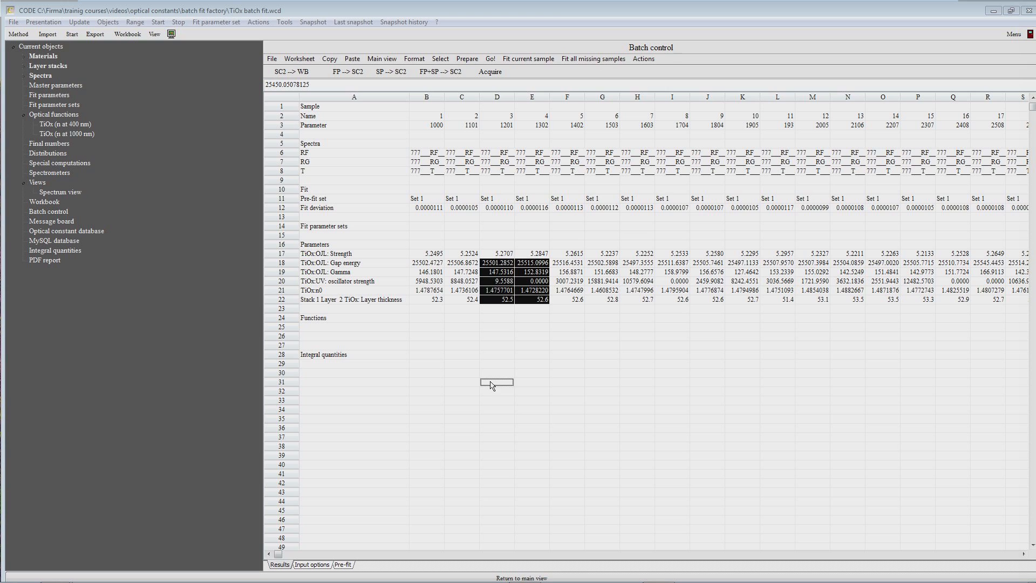
Check the optical functions list, then recompute the functions for all samples in the batch control table
click(495, 336)
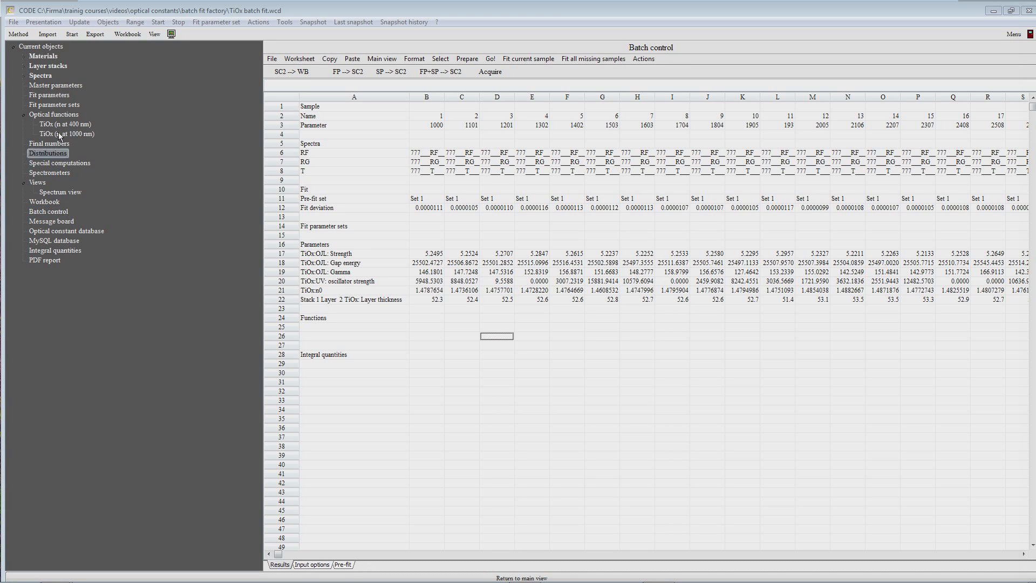
click(56, 115)
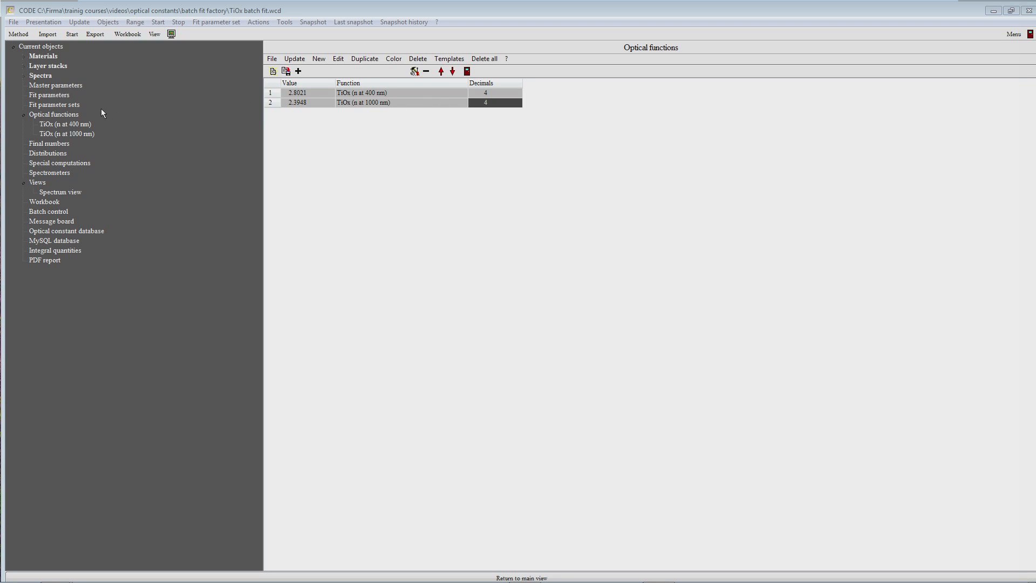
click(50, 211)
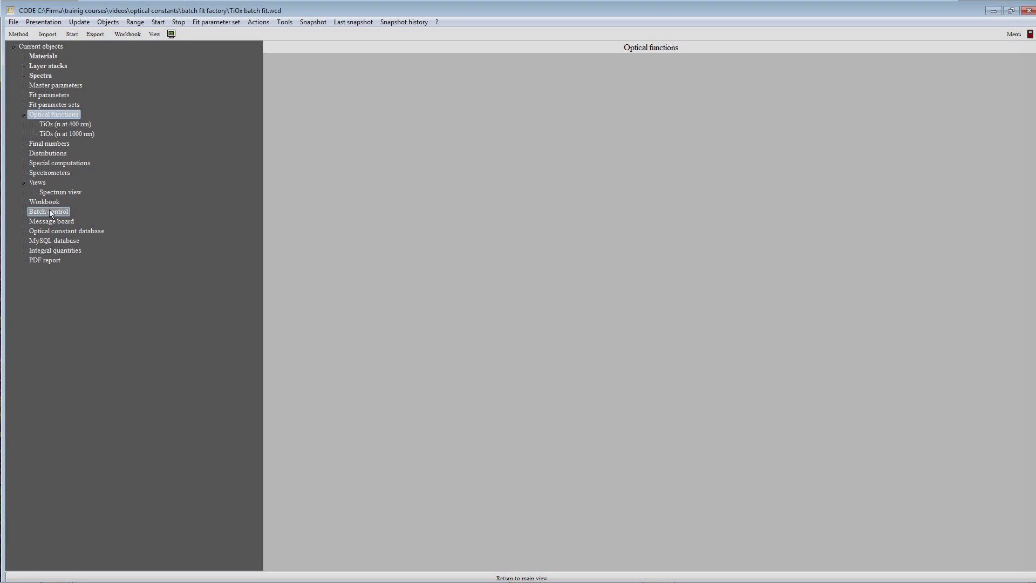
click(495, 346)
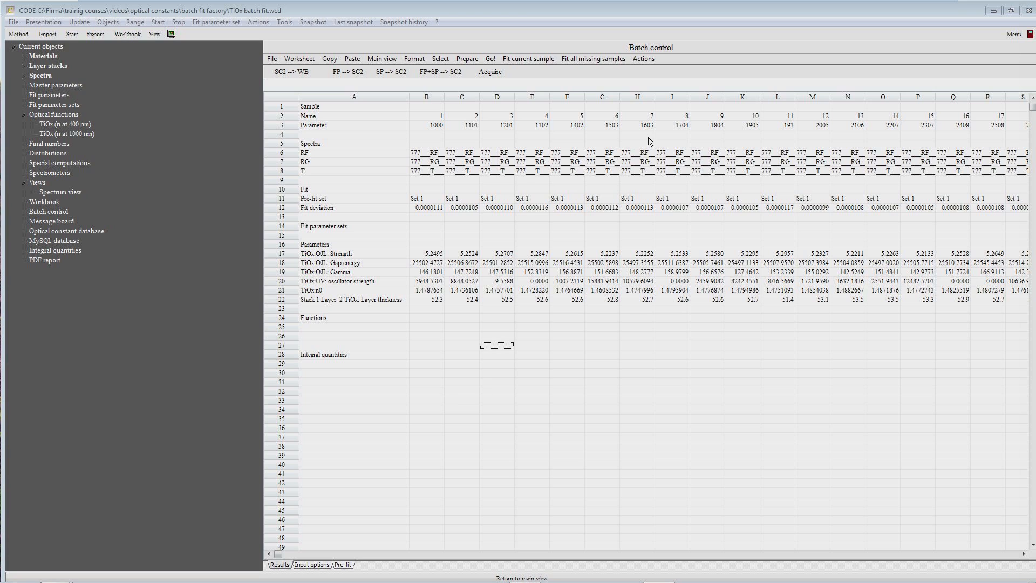
click(643, 61)
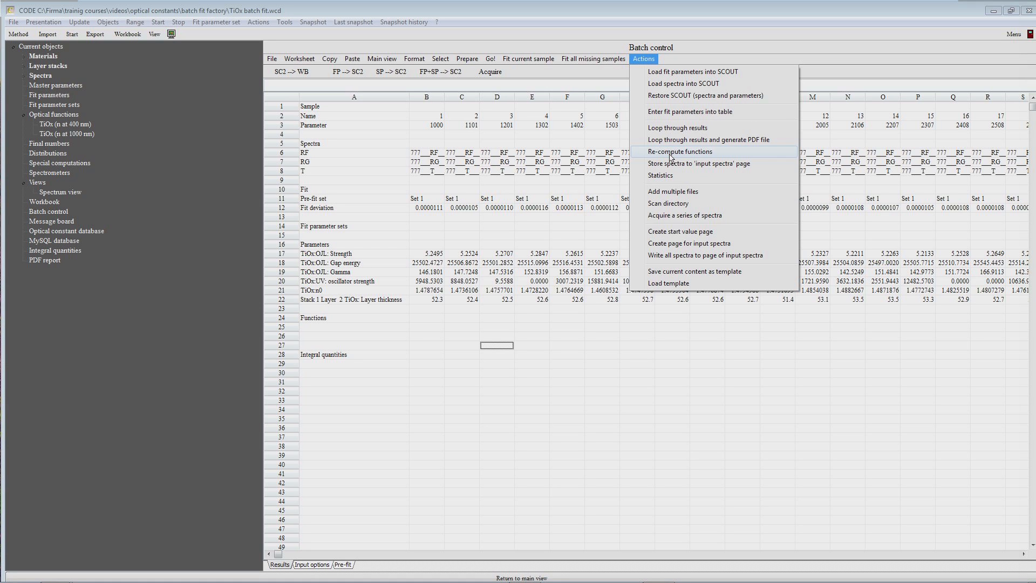
click(672, 157)
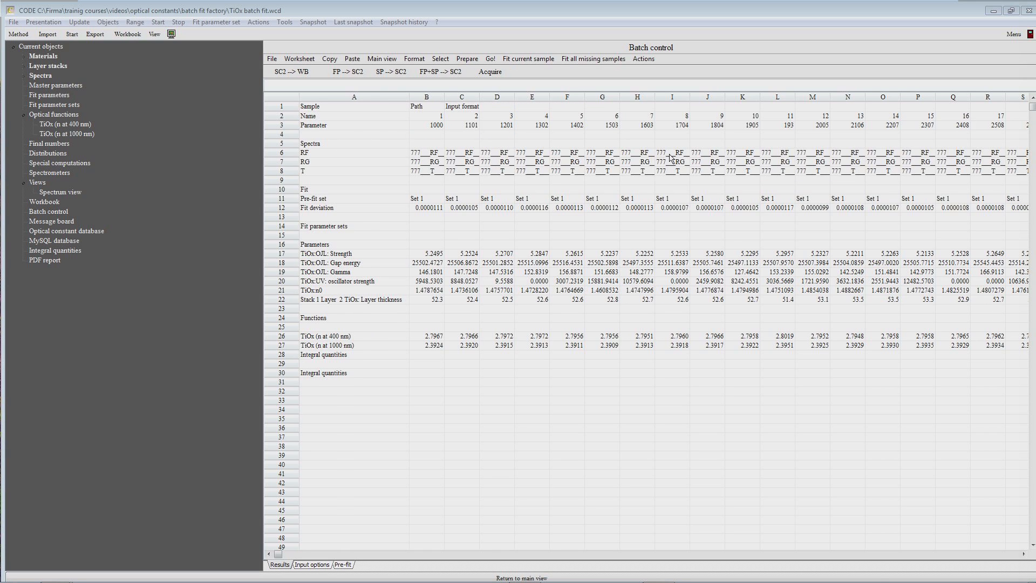
Examine the TiOx n at 400 nm and n at 1000 nm rows of the batch control results across all samples
click(501, 378)
key(Up)
key(Up)
key(Up)
key(Up)
key(Left)
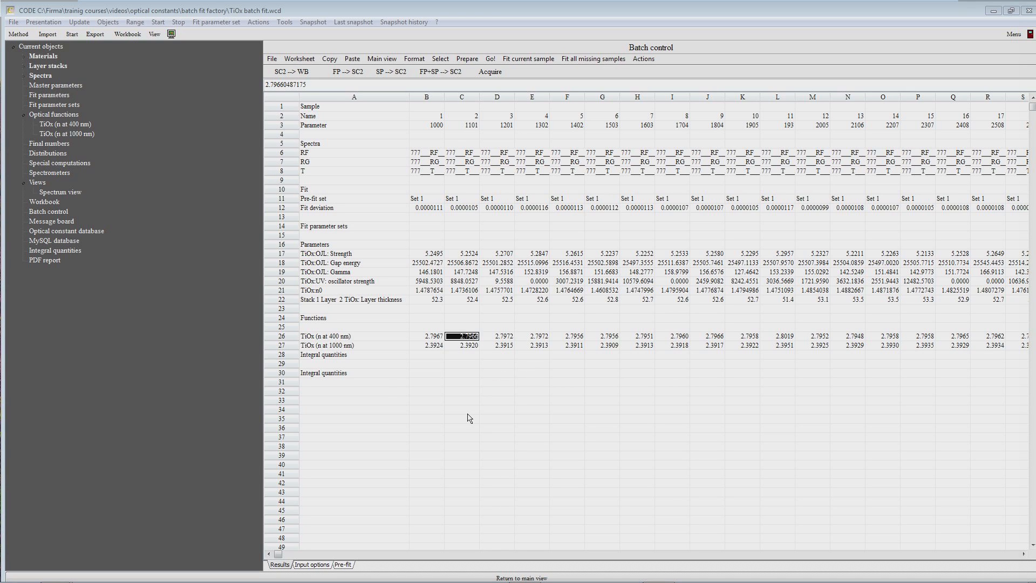
key(Left)
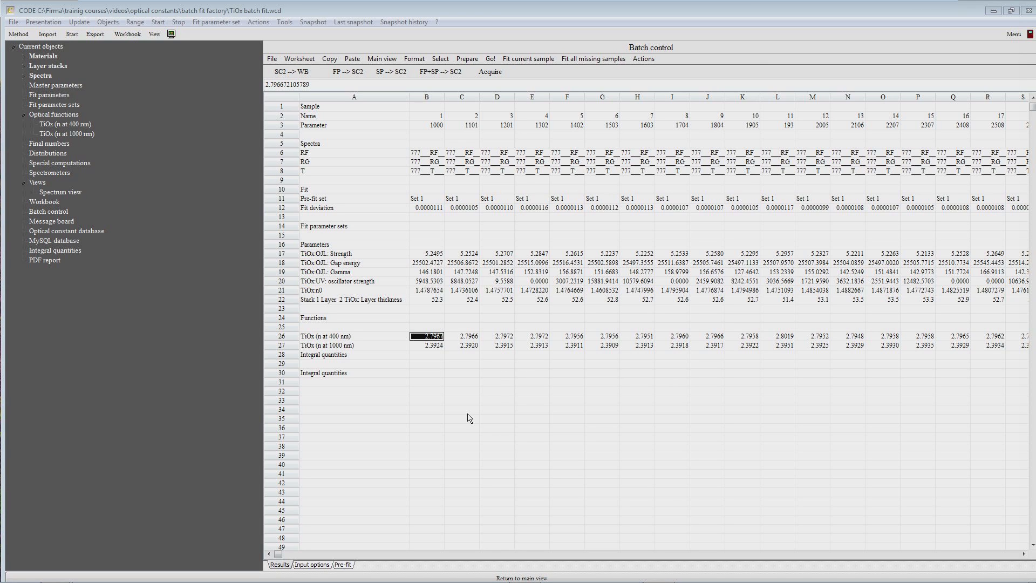
key(Right)
key(Right)
key(Right)
key(Right)
key(Right)
key(Right)
key(Right)
key(Right)
key(Right)
key(Right)
key(Right)
key(Right)
key(Right)
key(Right)
key(Right)
key(Right)
key(Right)
key(Right)
key(Right)
key(Right)
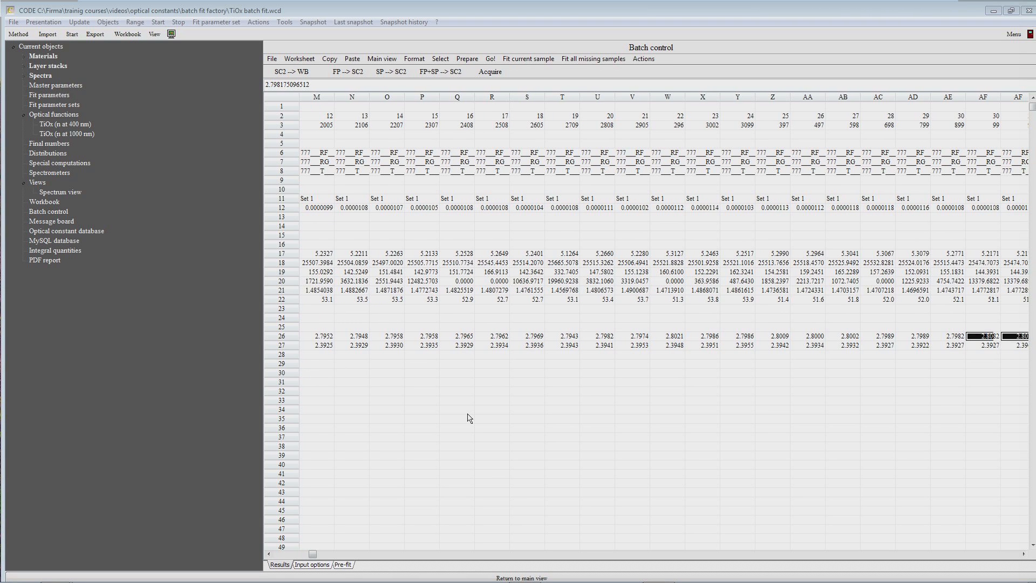
key(Right)
key(Left)
key(Left)
key(Left)
key(Left)
key(Left)
key(Left)
key(Left)
key(Left)
key(Left)
key(Left)
key(Left)
key(Left)
key(Left)
key(Left)
key(Left)
key(Left)
key(Left)
key(Left)
key(Left)
key(Left)
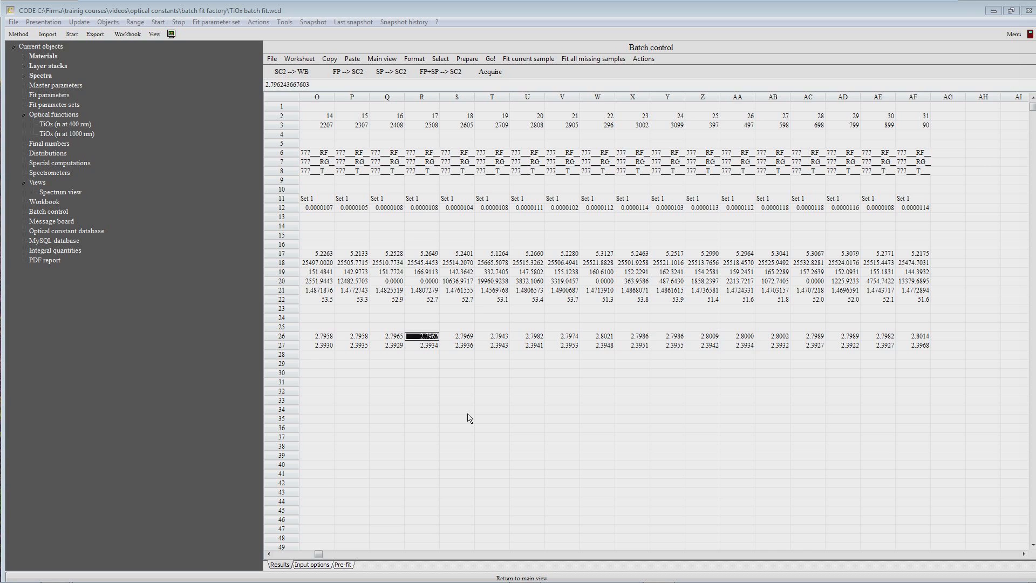
key(Down)
key(Up)
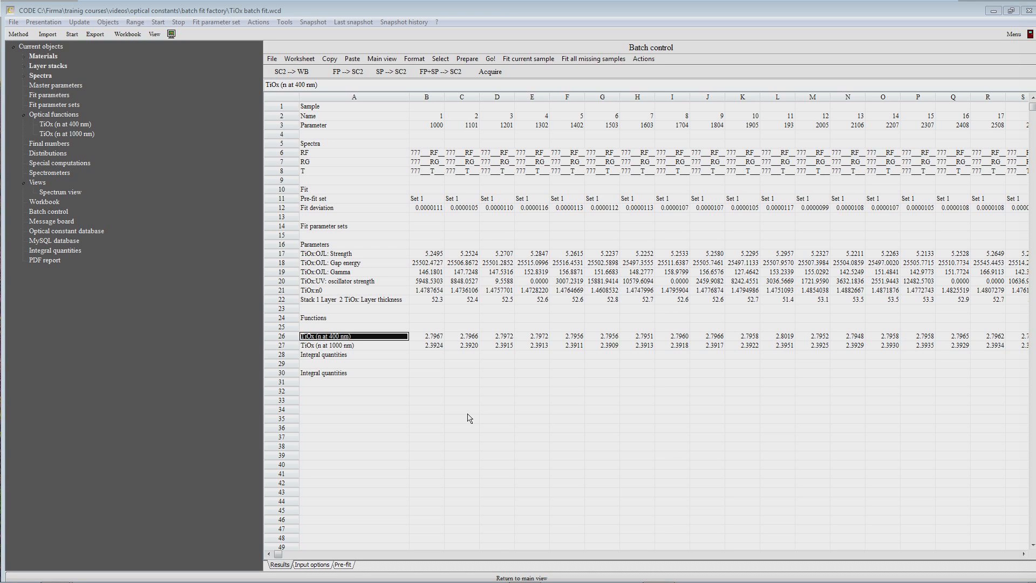
key(Down)
key(Up)
Duplicate the "Thickness profile" batch control graph in the spectrum view's item list and rename the copy "Refractive index profile"
click(74, 193)
click(300, 249)
key(Up)
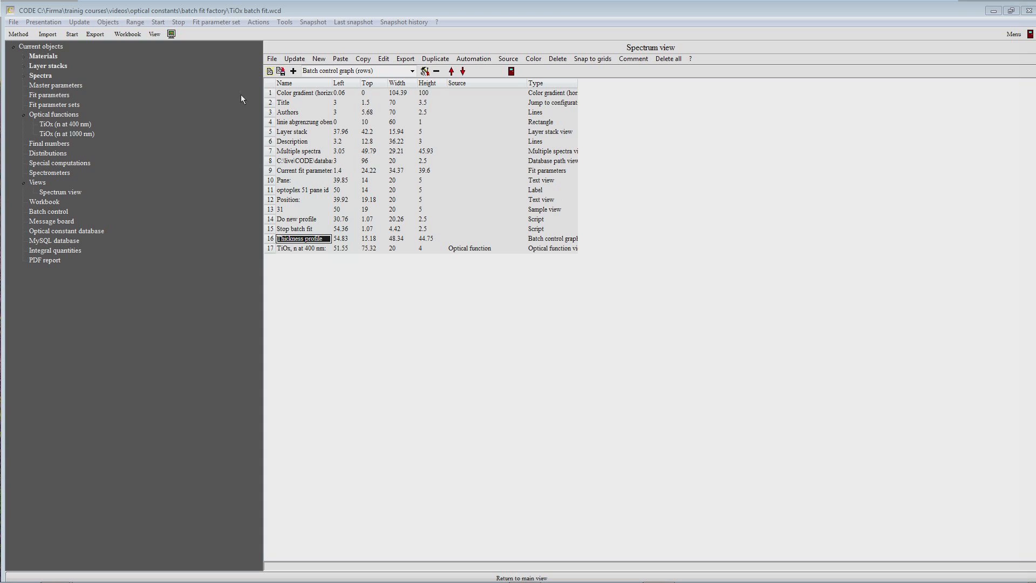
click(431, 61)
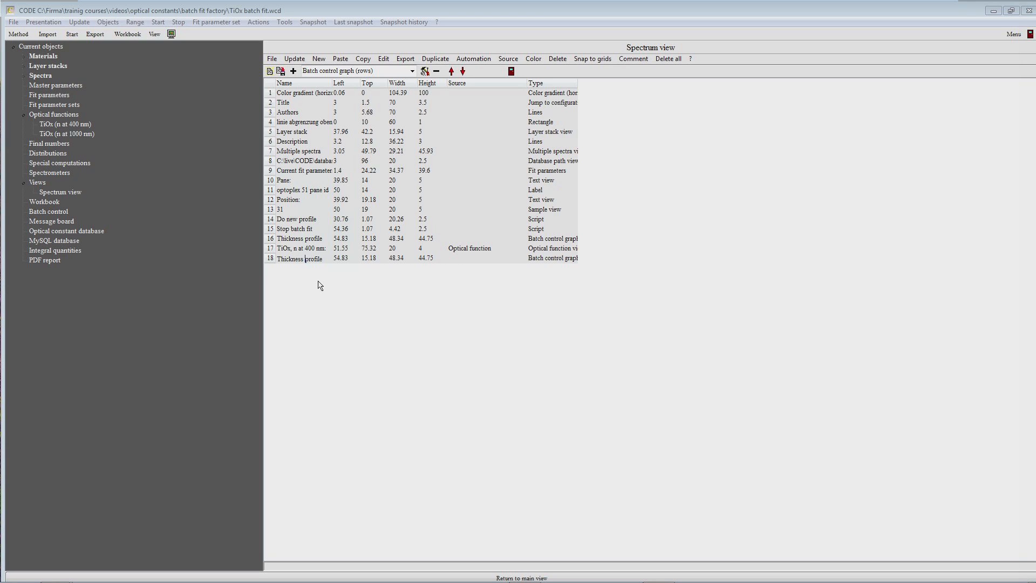
key(BackSpace)
key(BackSpace)
key(BackSpace)
key(BackSpace)
key(BackSpace)
key(BackSpace)
key(BackSpace)
key(BackSpace)
key(BackSpace)
text(Refractive index)
key(Return)
Keep the new graph's x-value range and set its y-value range to row 26, columns B to AF
click(557, 306)
click(493, 286)
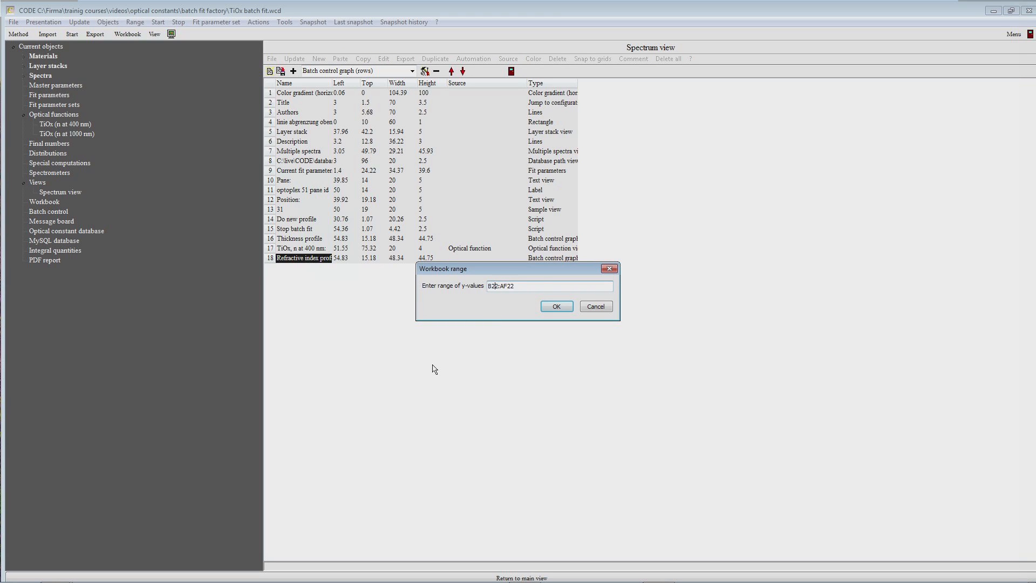
key(BackSpace)
text(6)
click(556, 306)
Title the new graph "TiOx n at 400 nm vs position"
click(478, 189)
key(BackSpace)
key(BackSpace)
key(BackSpace)
key(BackSpace)
key(BackSpace)
key(BackSpace)
key(BackSpace)
key(BackSpace)
key(BackSpace)
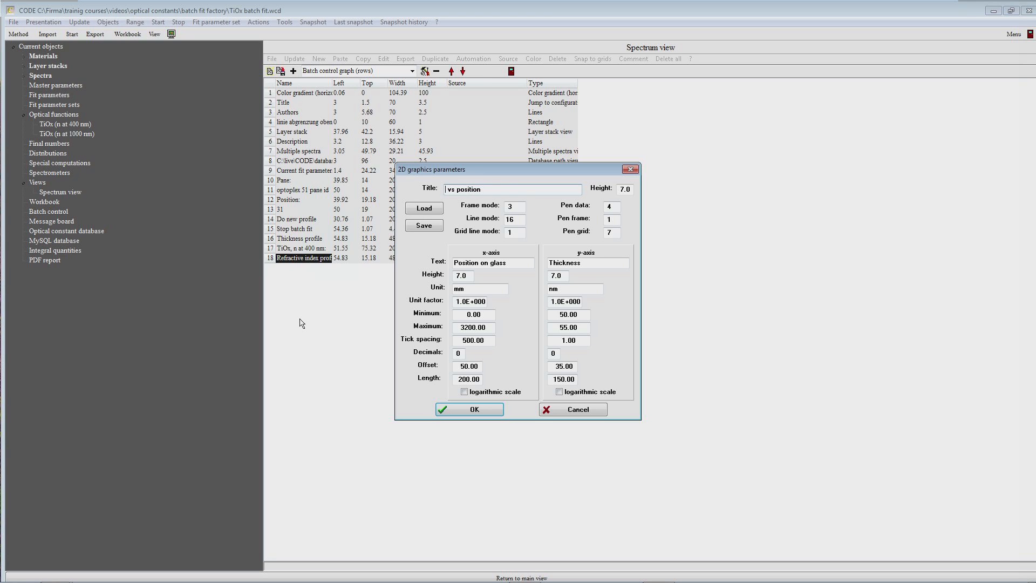
text(TiOx)
text( (n)
key(BackSpace)
key(BackSpace)
text(n at 400 nm)
double_click(586, 264)
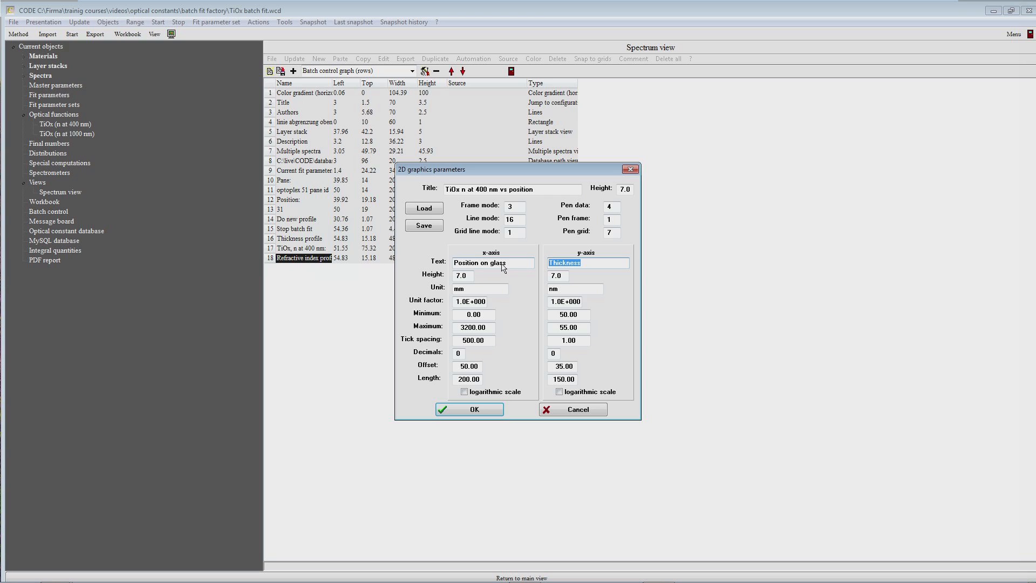
Change the new graph's title to "Refractive index vs position"
click(497, 189)
drag(490, 191, 407, 191)
text(Refractive)
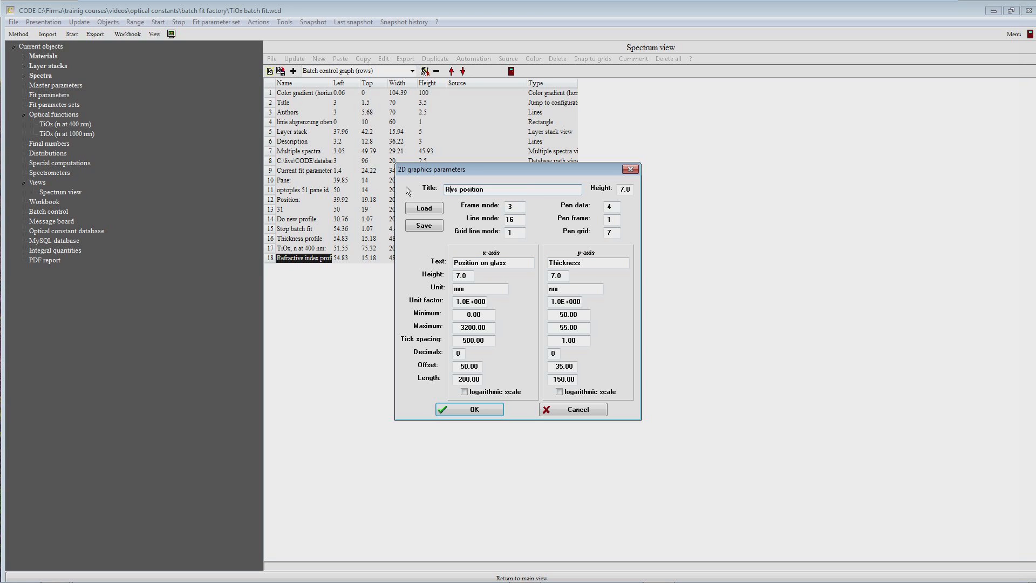
text( index)
Label the y-axis "TiOx: n at 400 nm" and clear its unit
drag(600, 264, 534, 265)
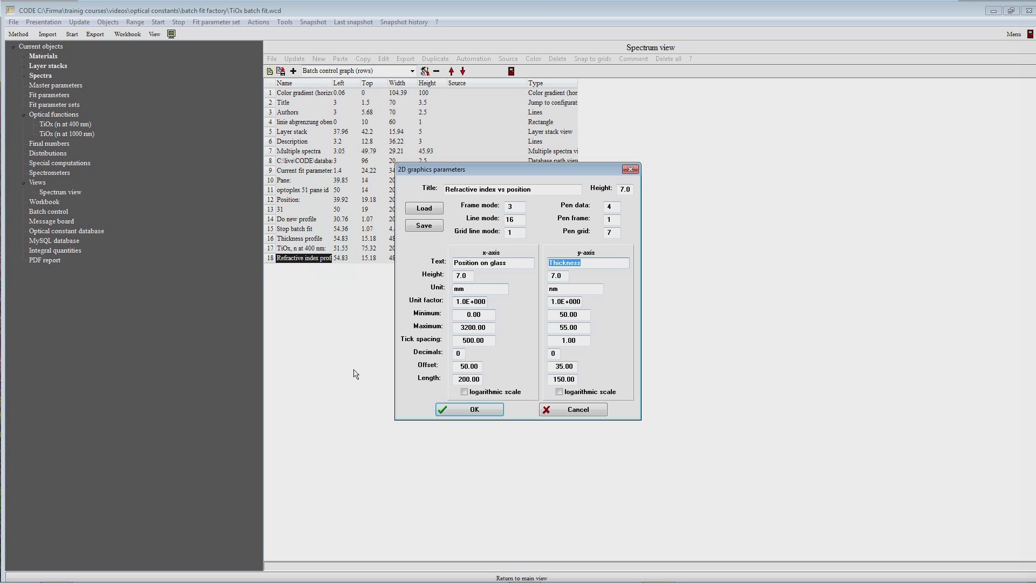
text(TiOx: n at 400 nm)
double_click(554, 290)
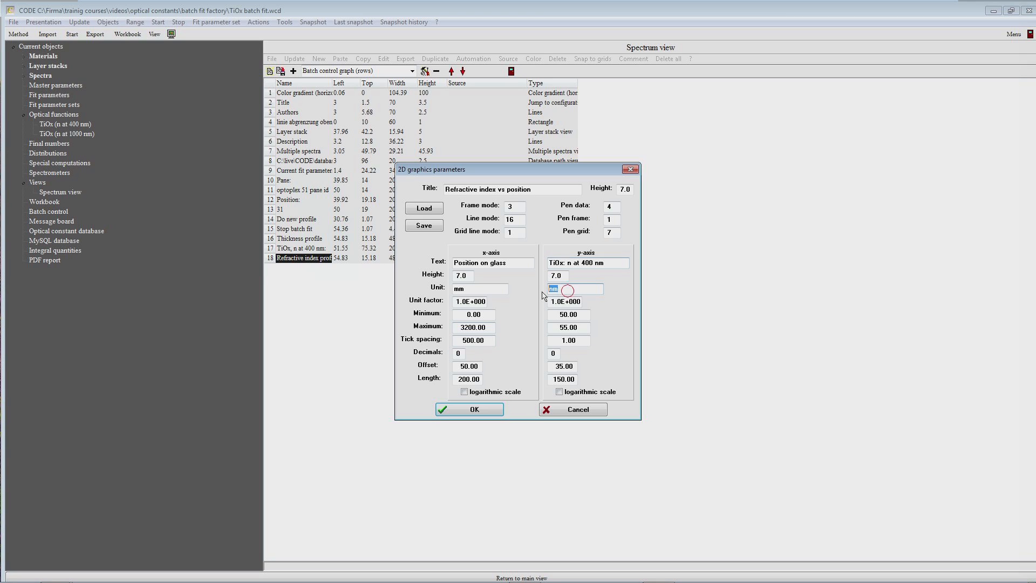
key(BackSpace)
Scale the y-axis from 2.75 to 2.85 with a tick spacing of 0.01 and 2 decimals, and apply the graphics parameters
drag(589, 316, 507, 315)
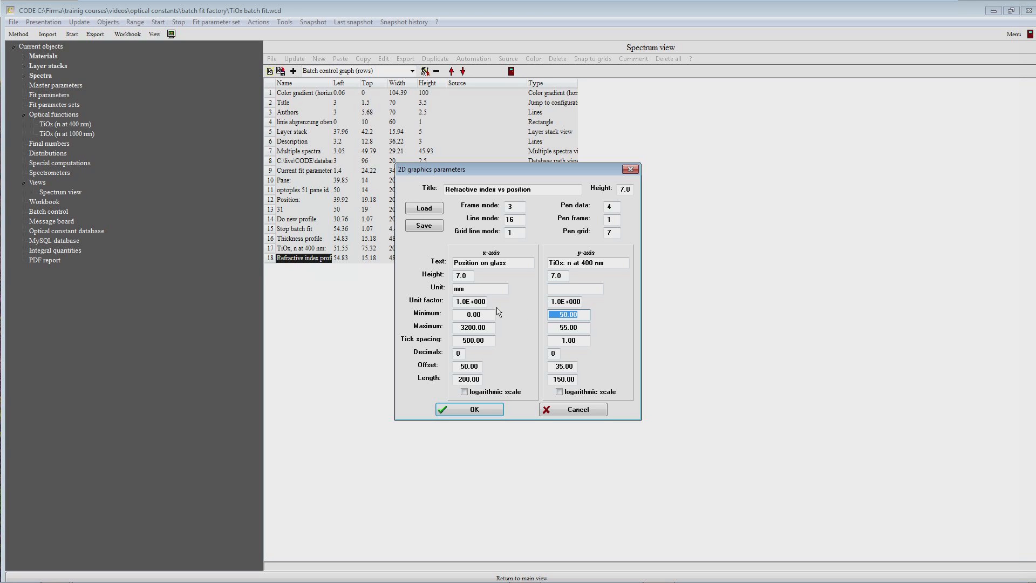
text(2.75)
key(Tab)
text(2.85)
key(Tab)
text(0.01)
key(Tab)
text(2)
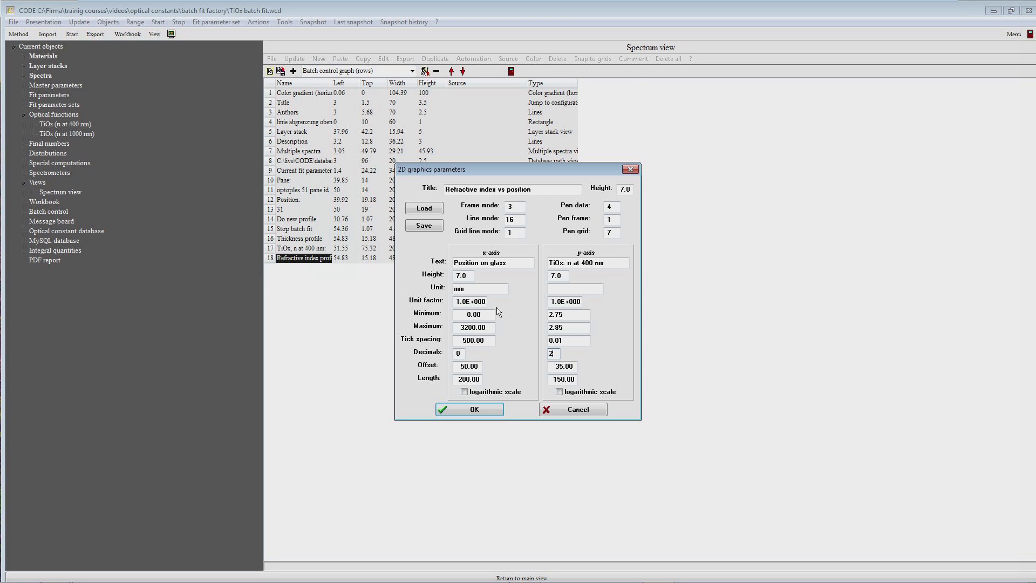
key(Return)
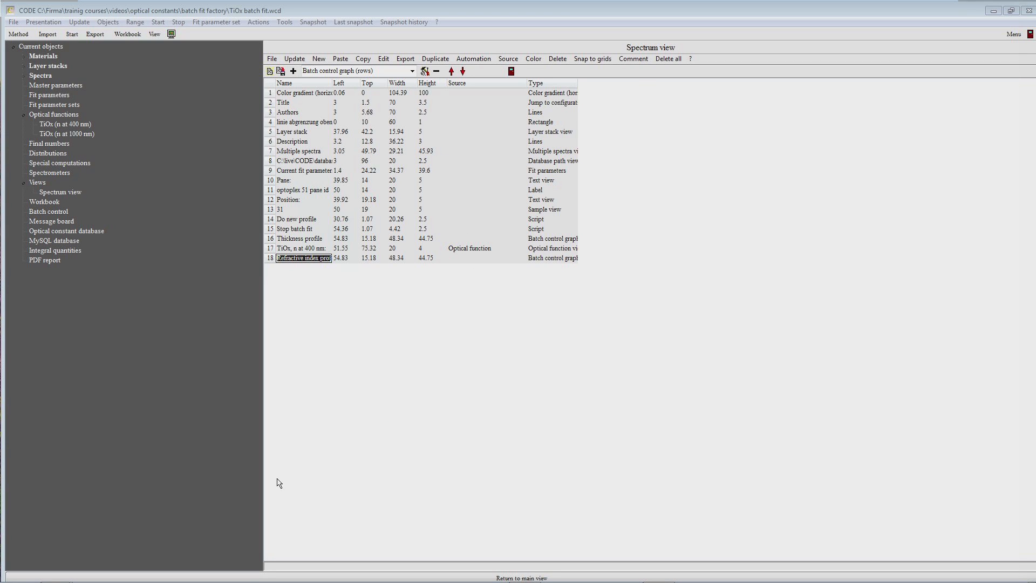
Separate the overlapping graphs in the main view, with thickness above refractive index, and move the n at 400 nm read-out below them
click(247, 576)
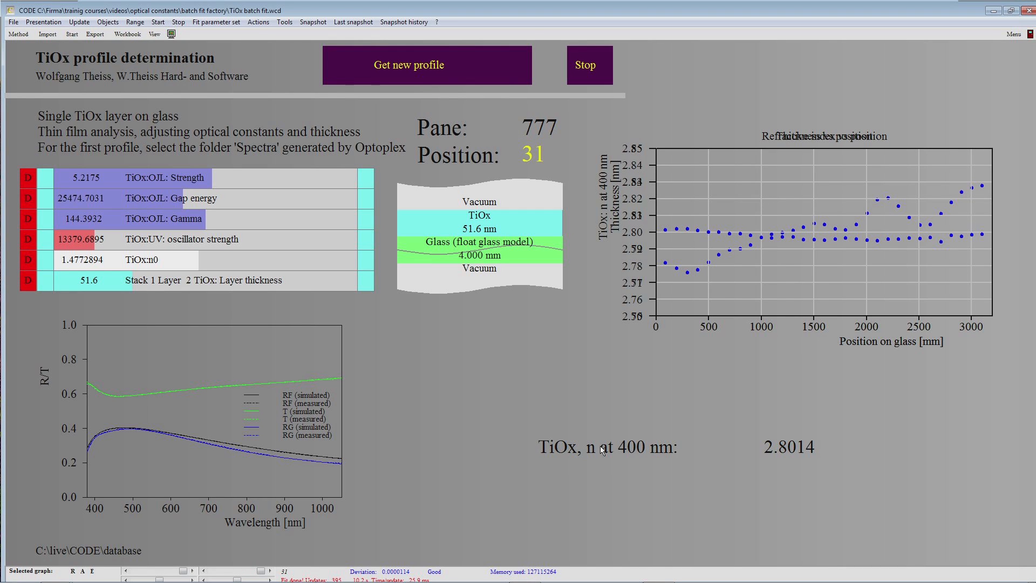
drag(572, 449, 444, 528)
drag(724, 206, 733, 393)
drag(720, 238, 718, 190)
click(757, 199)
drag(818, 190, 824, 165)
drag(756, 404, 760, 373)
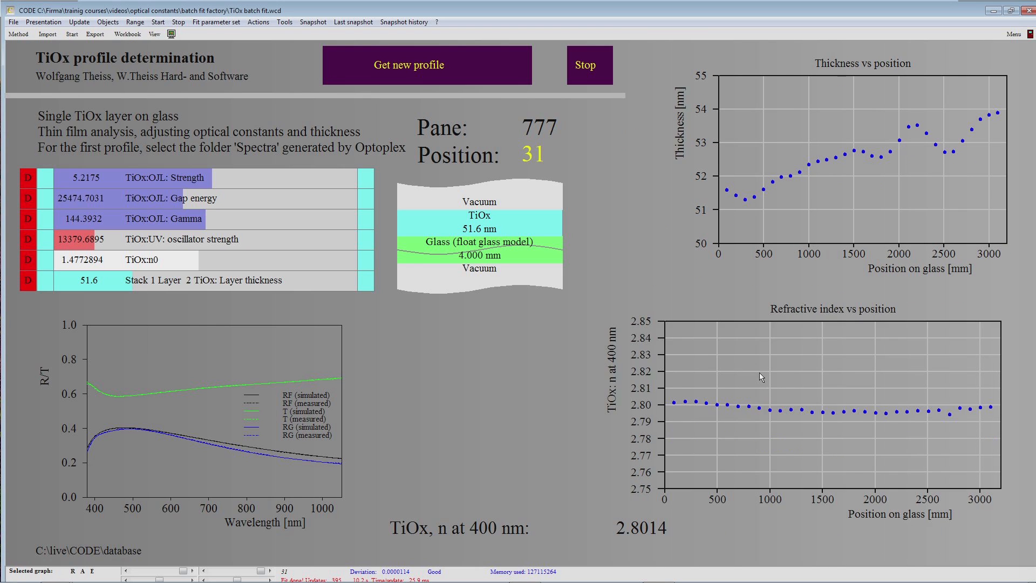
Align the refractive index graph with the thickness graph above it
drag(687, 402, 830, 384)
drag(1008, 396, 999, 395)
drag(737, 414, 743, 412)
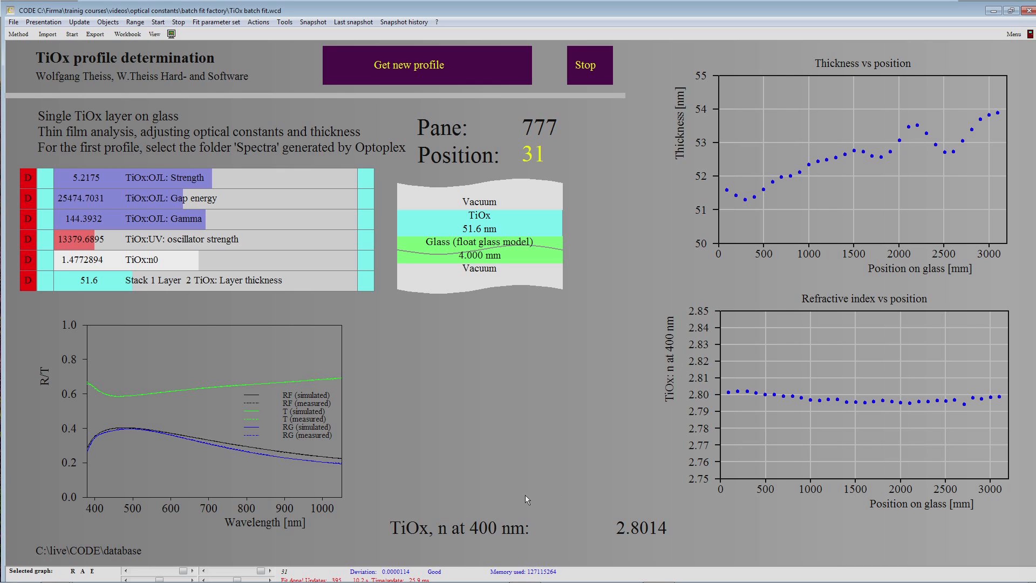
Move the n at 400 nm read-out up beneath the layer stack and set its width to 15 in the view's object list
drag(470, 533, 467, 497)
drag(424, 364, 461, 343)
double_click(461, 348)
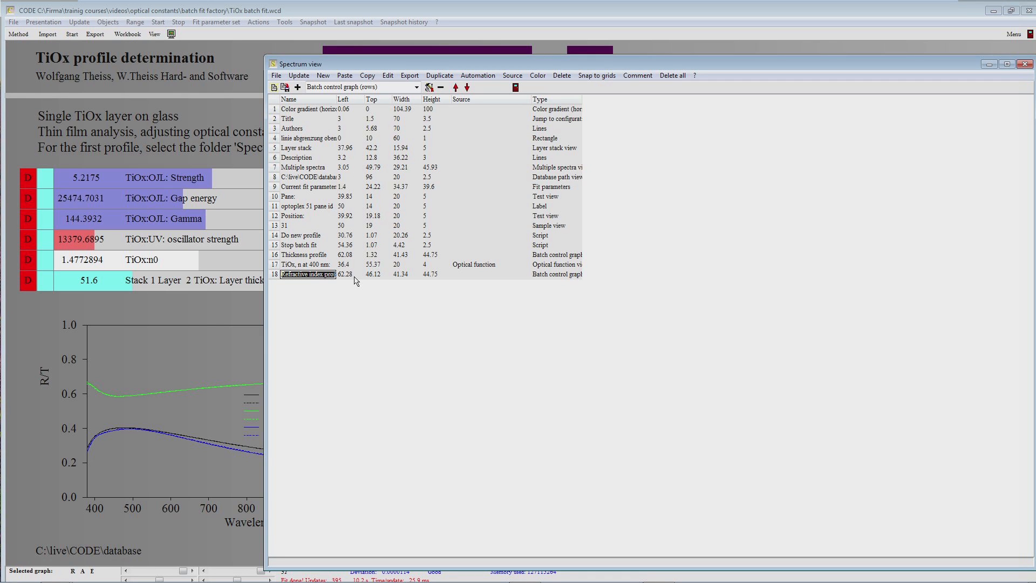
click(406, 265)
text(15)
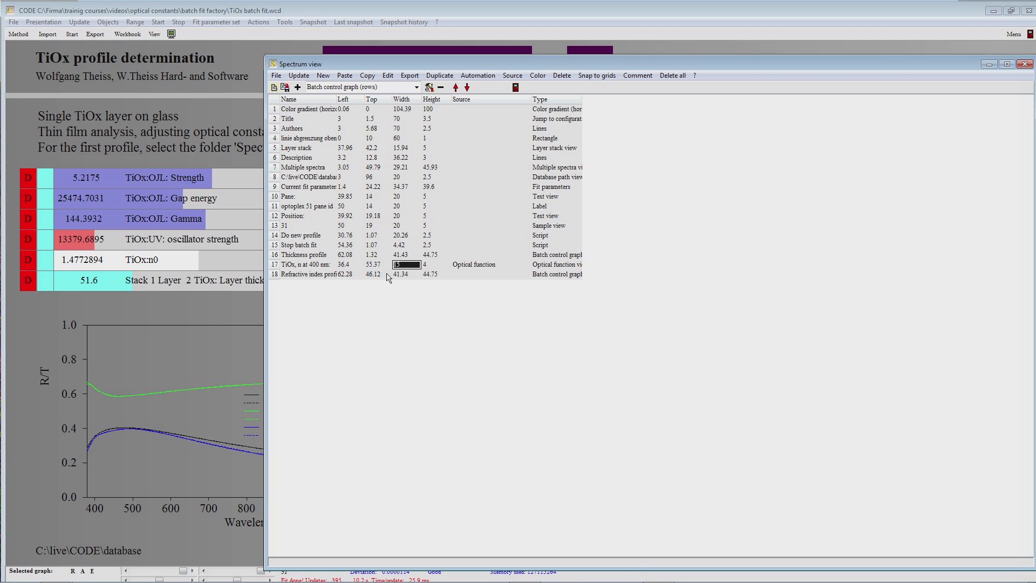
click(241, 303)
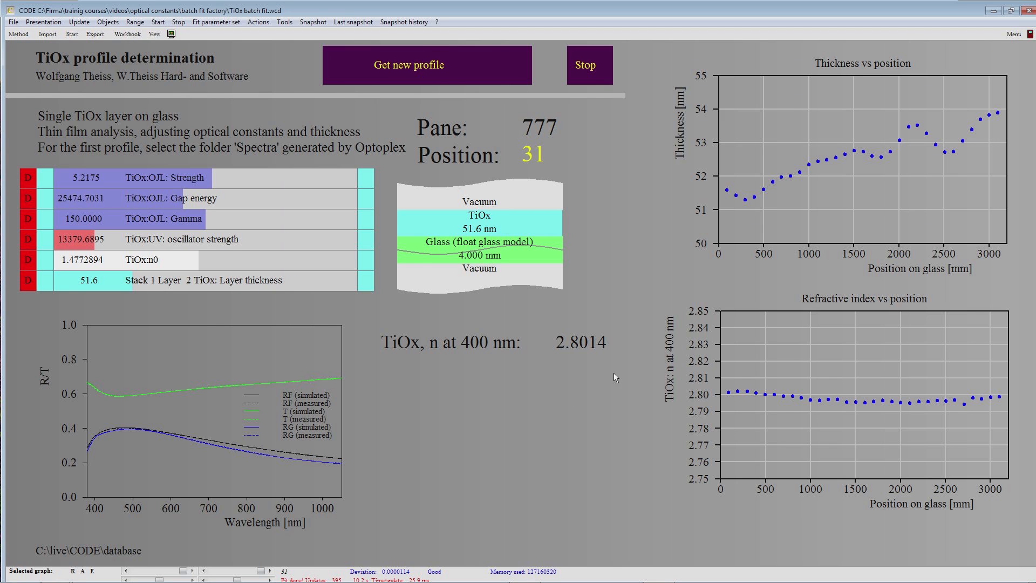
Fine-tune the main view's layout, placing the n at 400 nm read-out beside the R/T spectra plot with a gap below the layer stack
mouse_move(437, 345)
mouse_down()
mouse_move(458, 349)
mouse_move(426, 345)
mouse_up()
drag(258, 388, 257, 390)
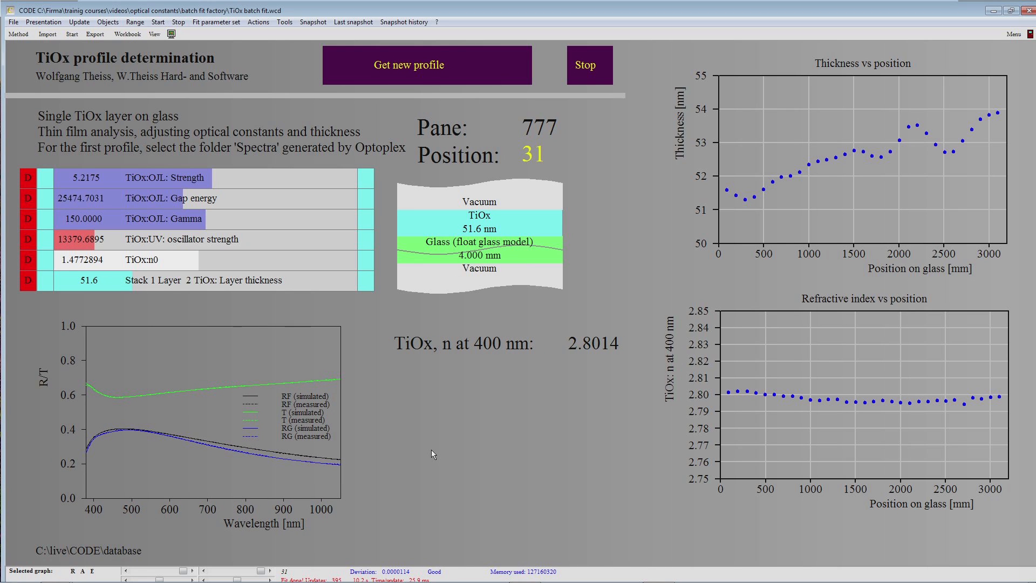
drag(443, 352, 433, 392)
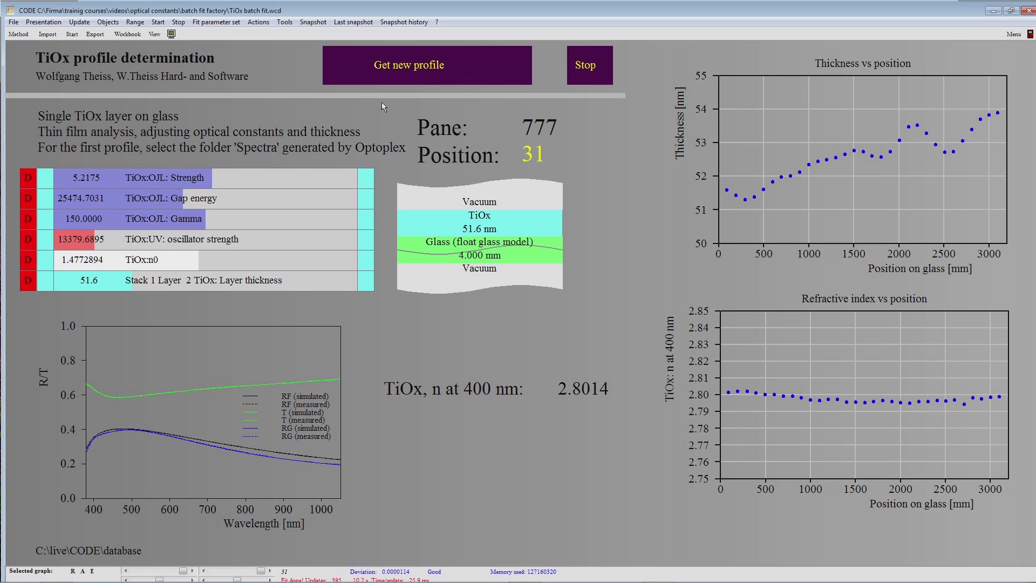
Examine the automation script behind "Get new profile" and close it without changing its commands
right_click(396, 66)
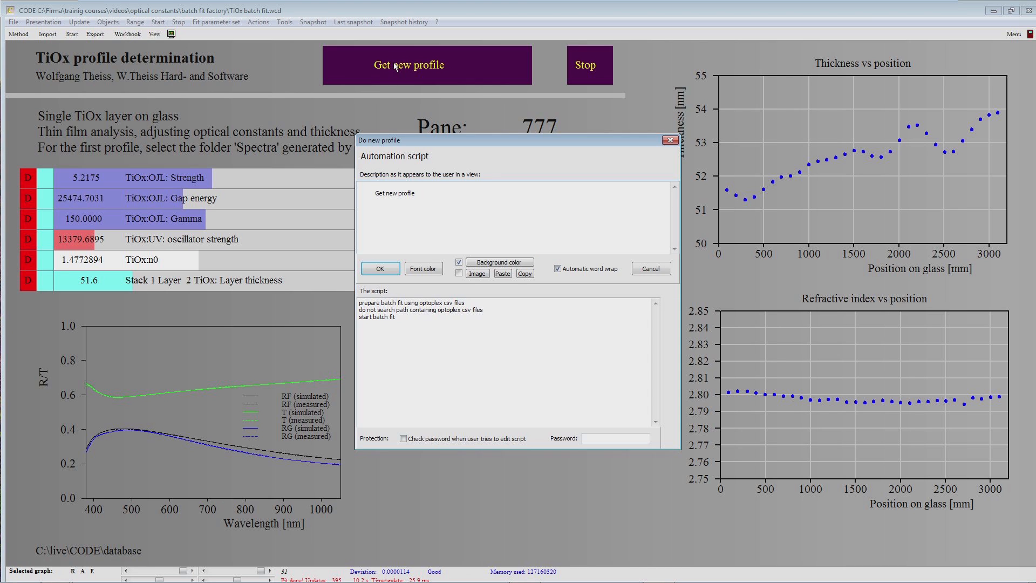
drag(431, 139, 440, 156)
click(371, 224)
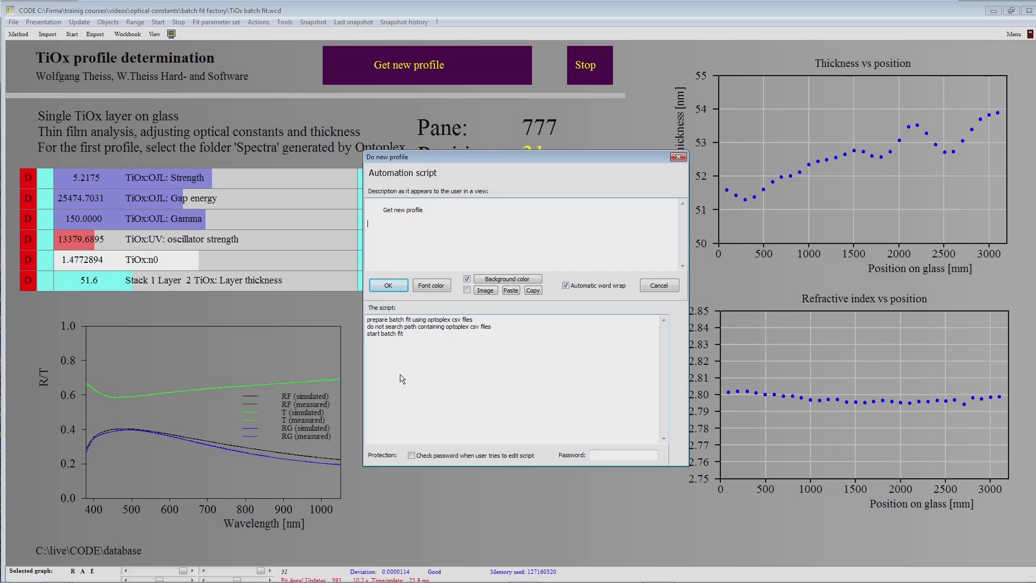
click(385, 283)
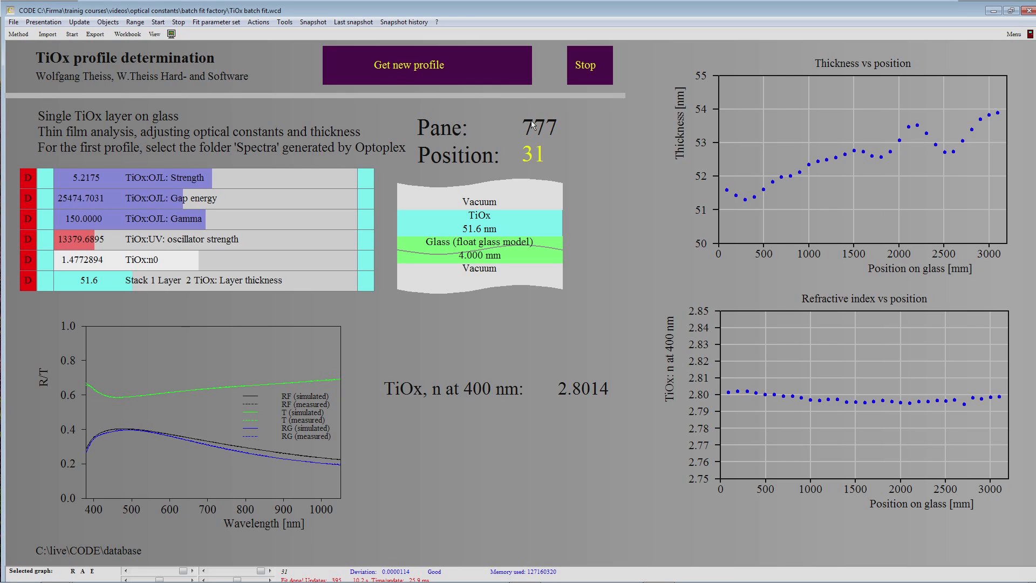
Get a new profile for pane 778, using the Spectra folder in Optoplex data as the source for the batch fit
click(401, 67)
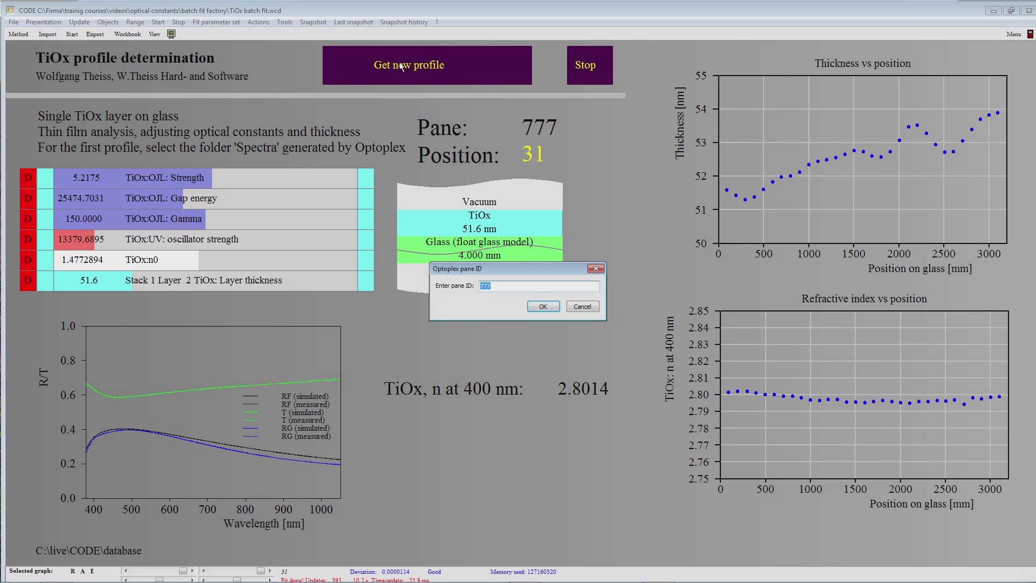
text(77)
key(Return)
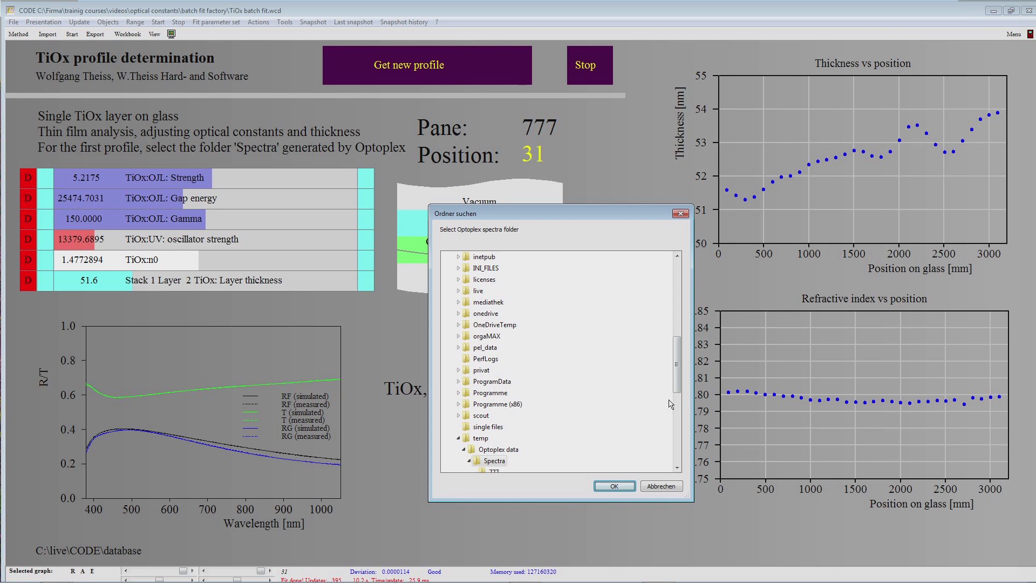
drag(677, 382, 684, 425)
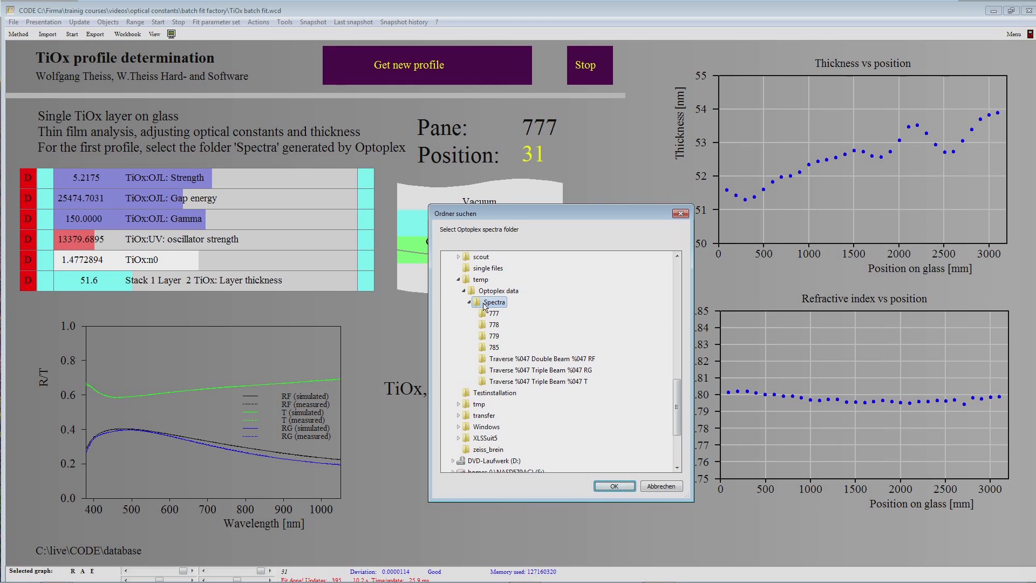
click(615, 487)
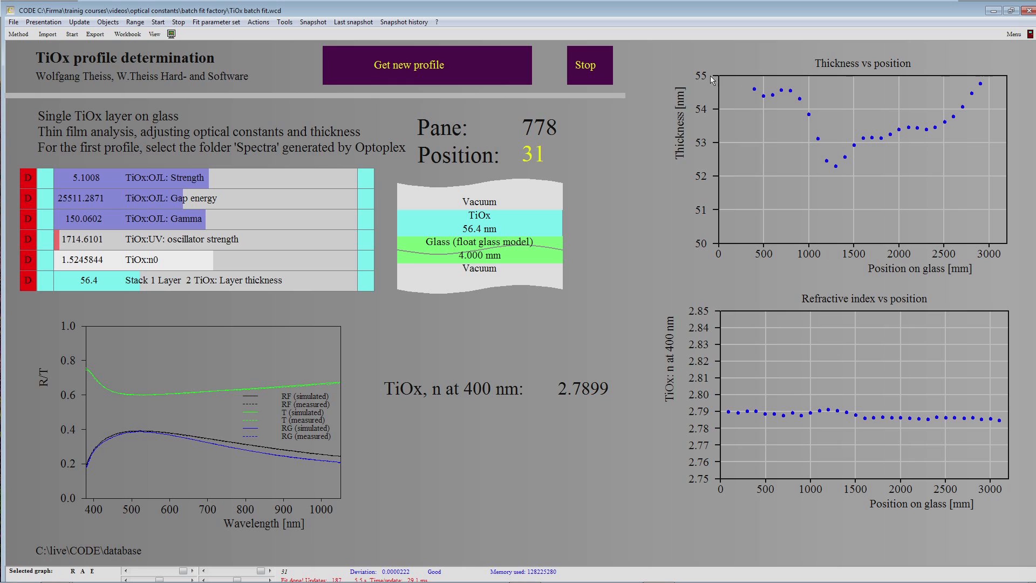
Set the y-axis maximum of the thickness graph to 58 nm, keeping its existing workbook range
click(756, 171)
click(549, 311)
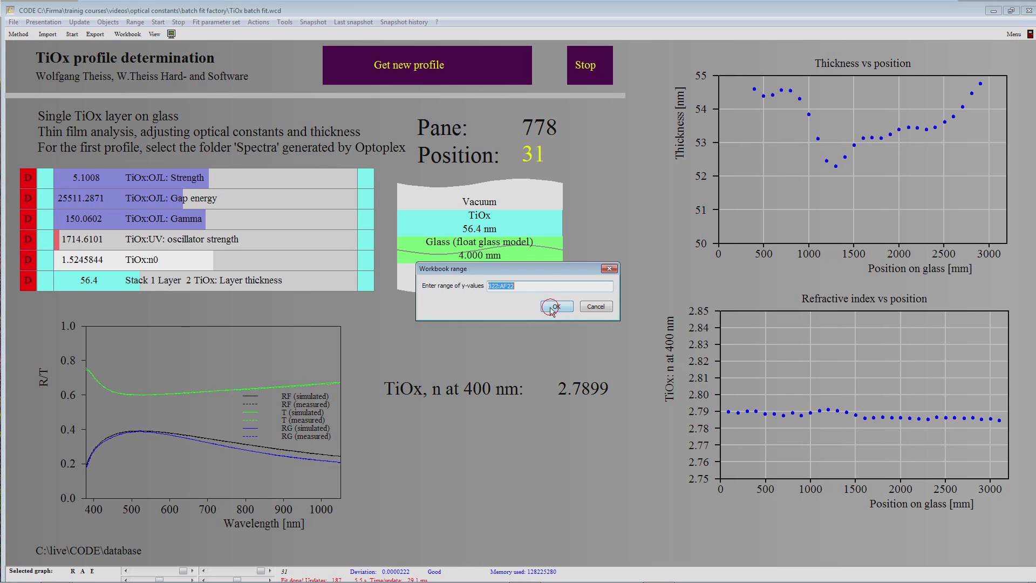
double_click(581, 328)
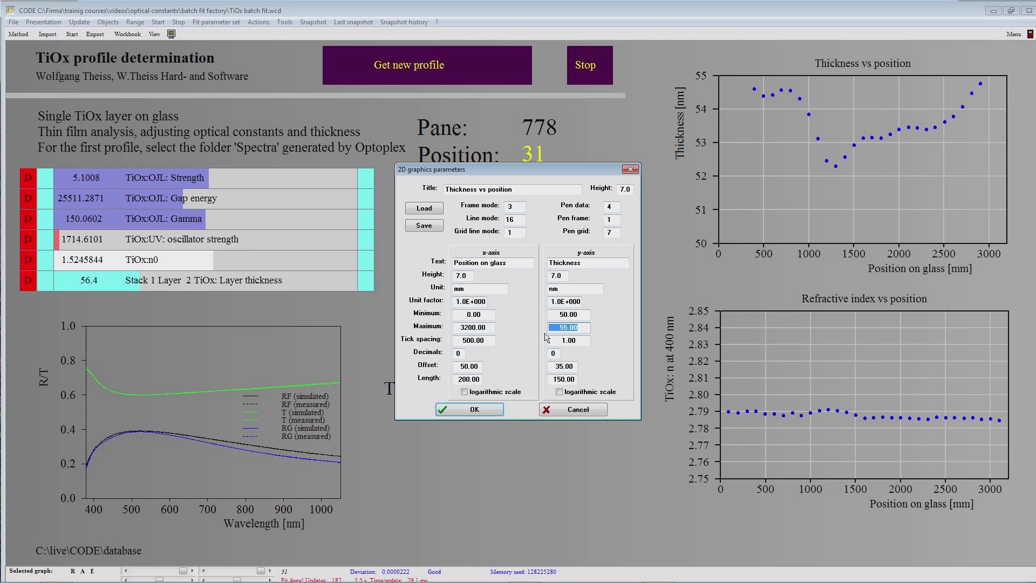
text(58)
key(Return)
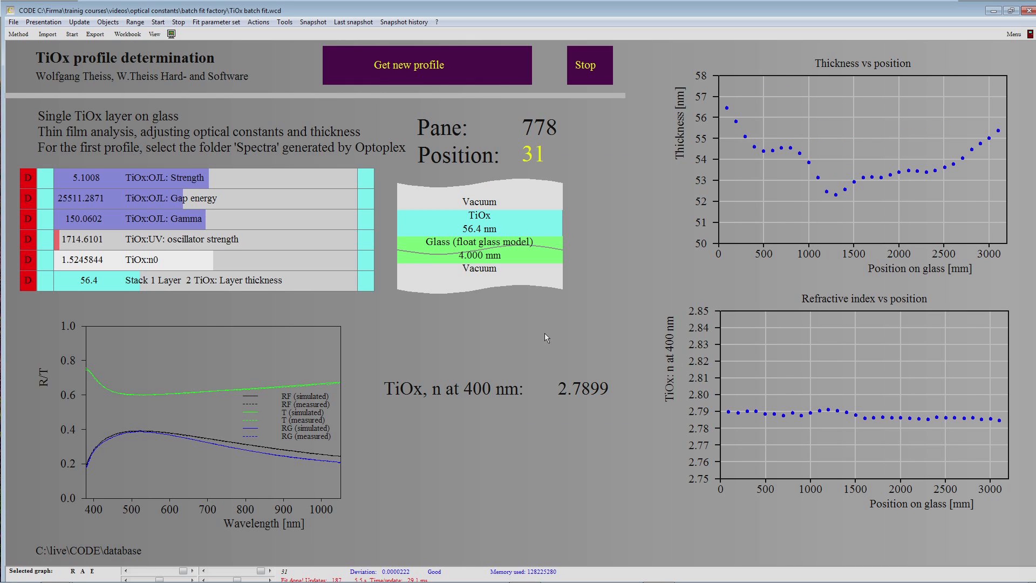